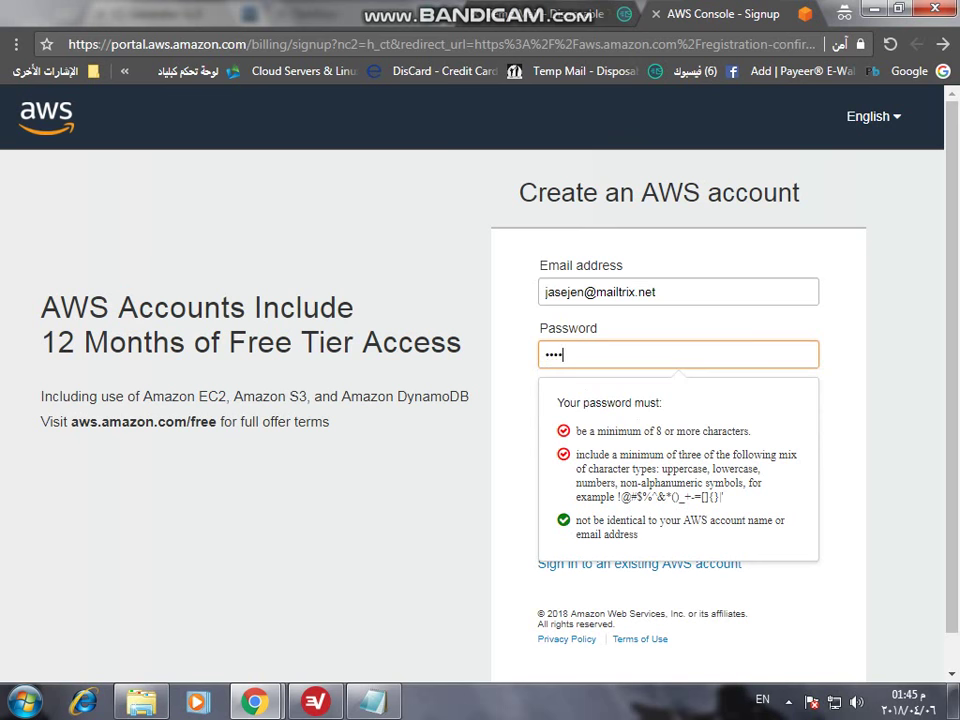
# - Enter the password, confirm it, add the AWS account name, and continue to Contact Information
pyautogui.click(678, 417)
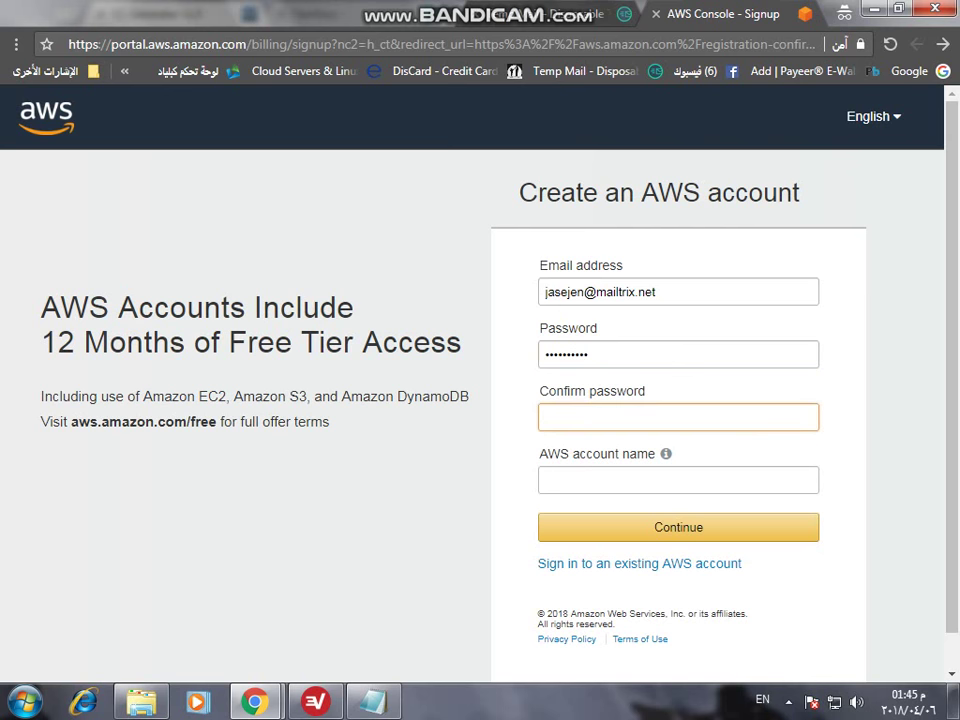
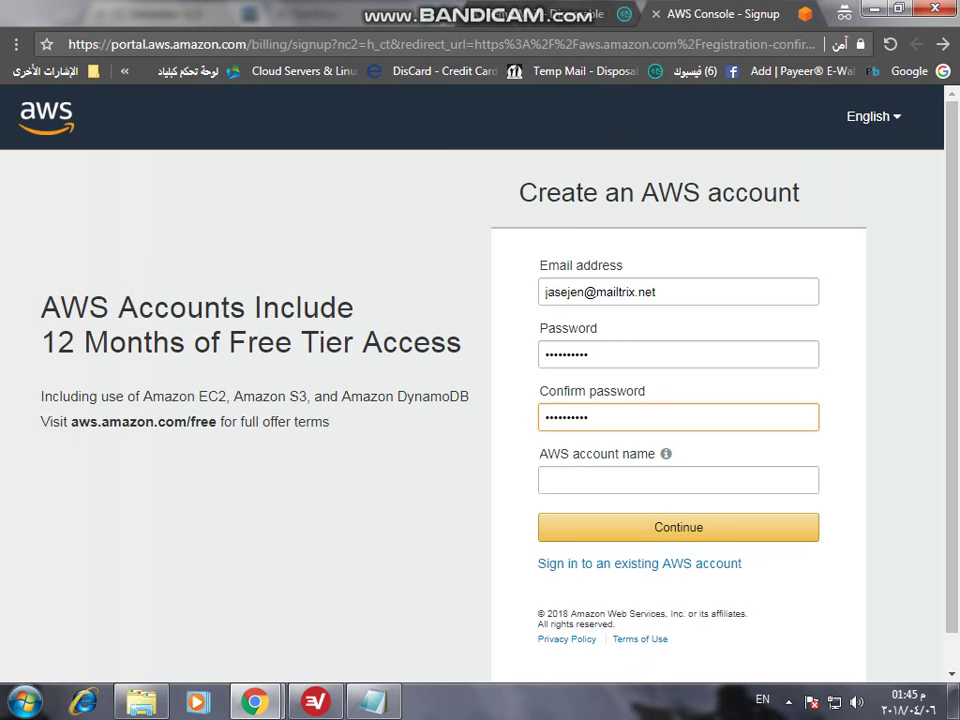
pyautogui.click(678, 480)
pyautogui.write('a')
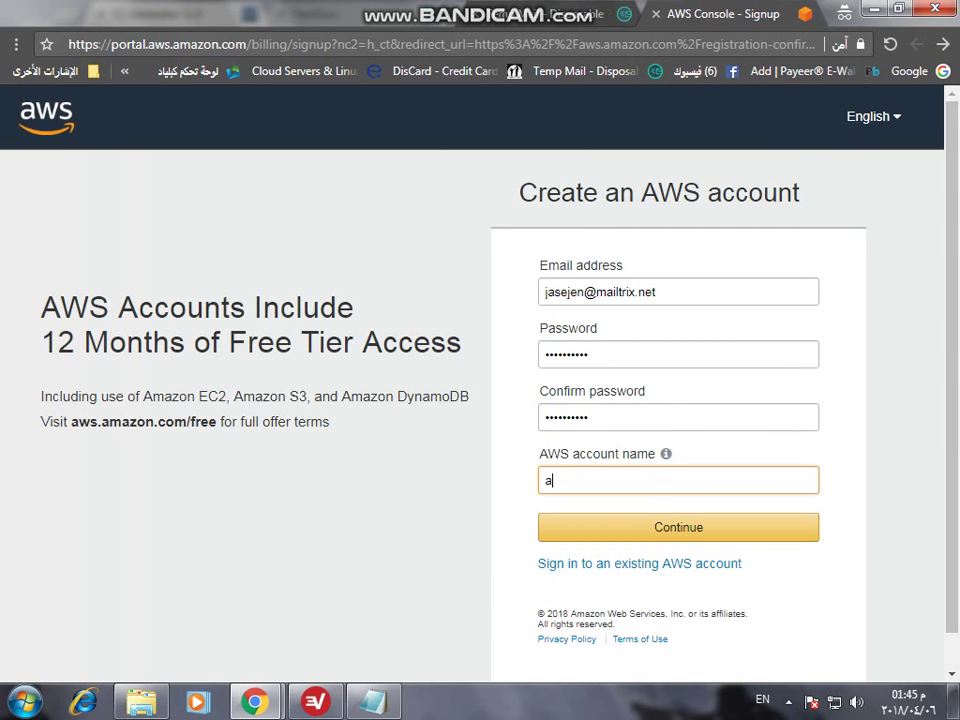
pyautogui.write('bomohmed')
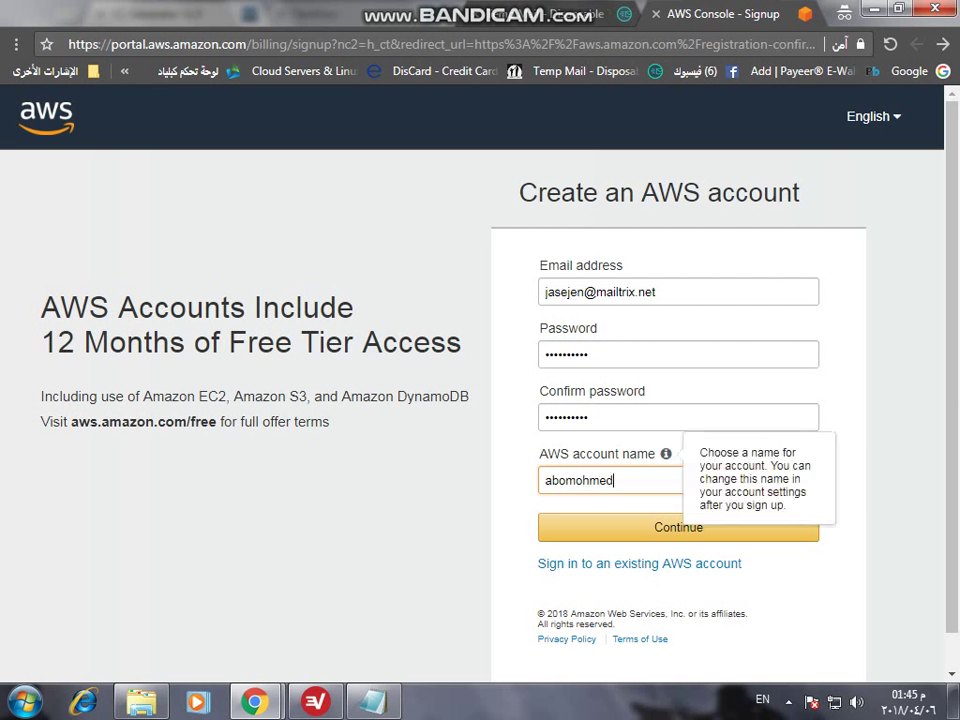
pyautogui.click(678, 527)
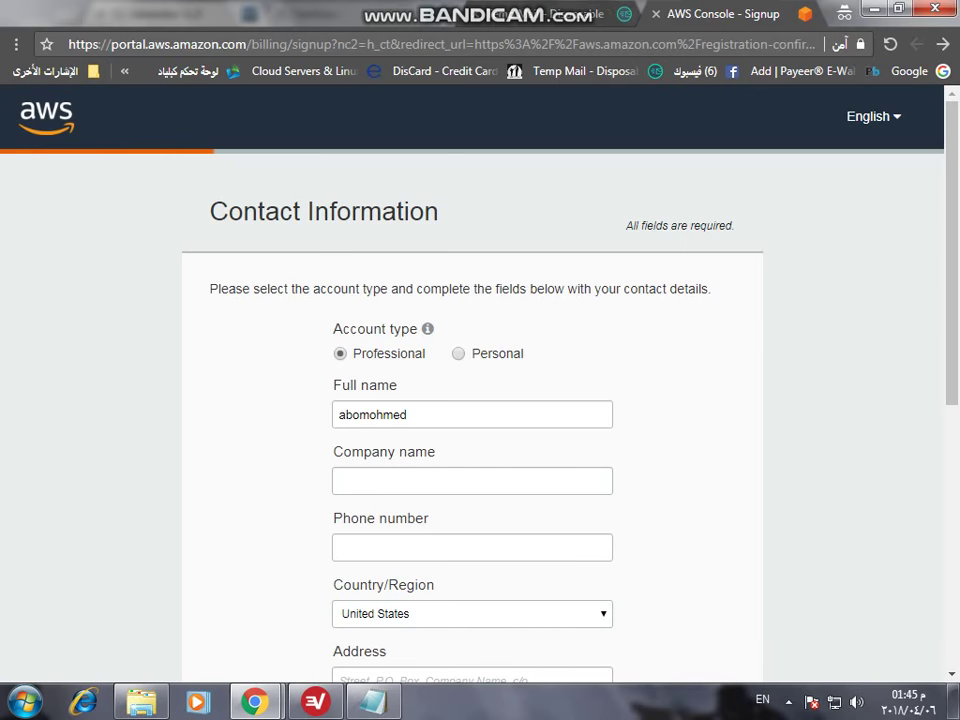
# - Choose the Personal account type and copy the phone number from the TextNow page
pyautogui.click(458, 353)
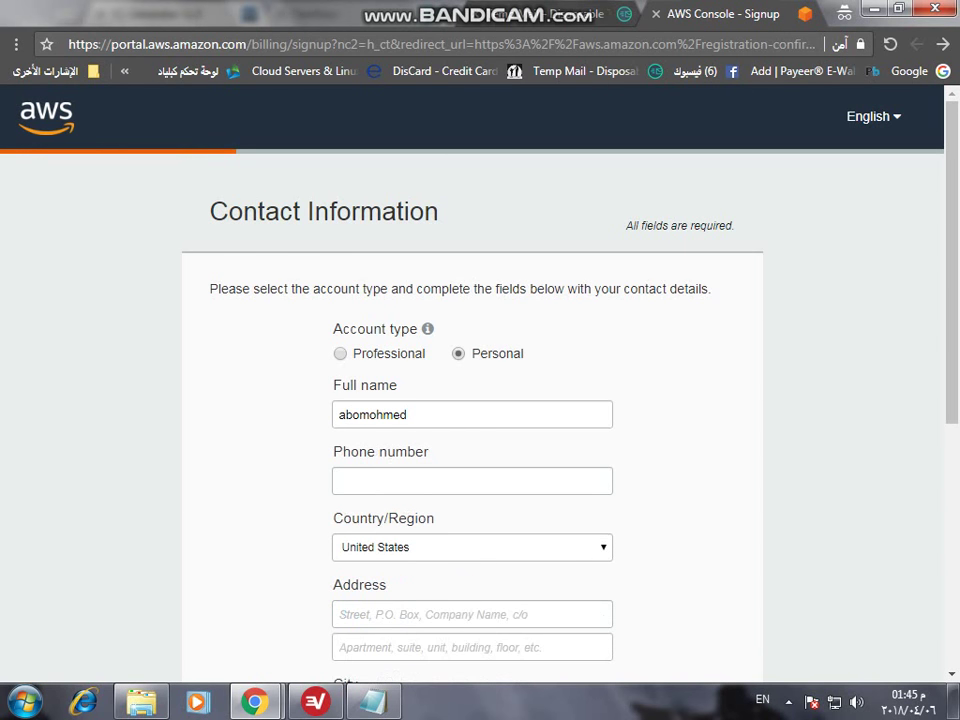
pyautogui.scroll(-1, 472, 400)
pyautogui.click(472, 387)
pyautogui.moveTo(254, 702)
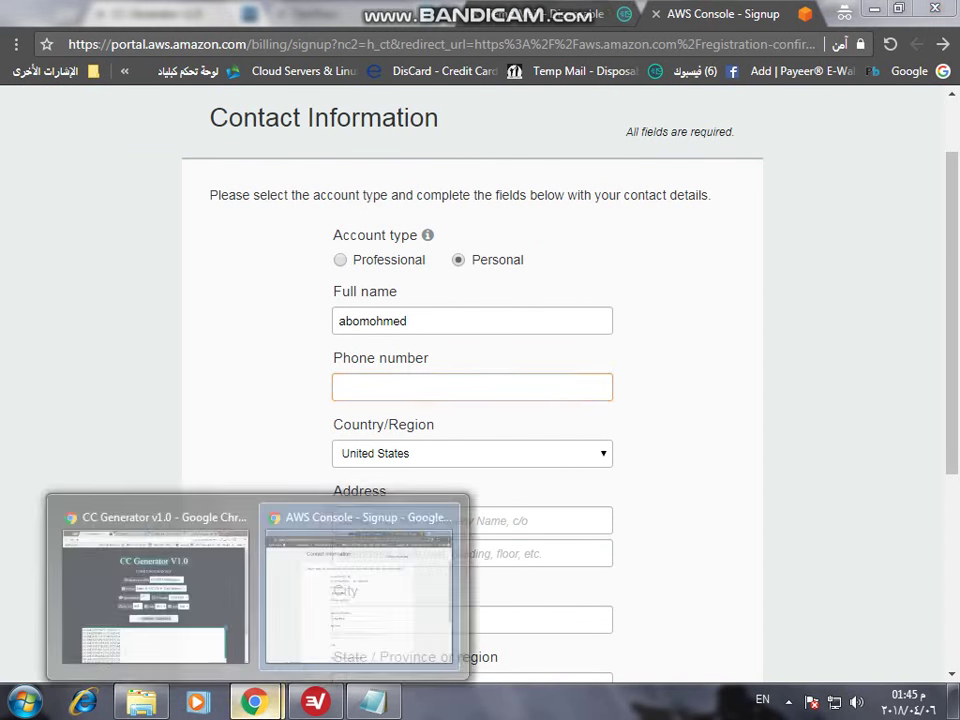
pyautogui.moveTo(155, 580)
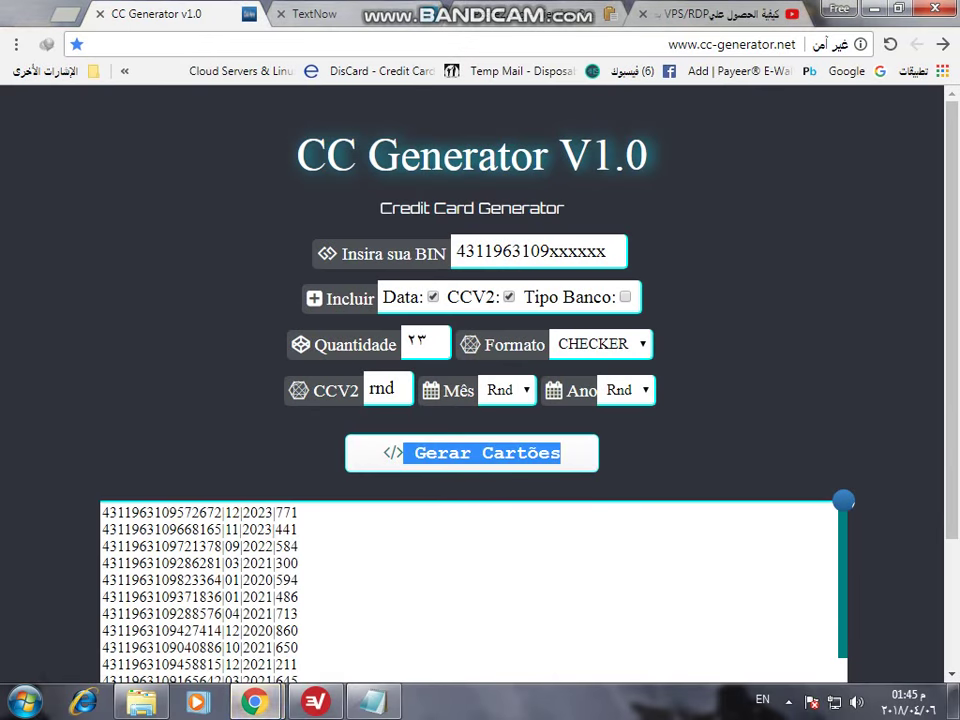
pyautogui.click(300, 13)
pyautogui.tripleClick(135, 167)
pyautogui.rightClick(135, 167)
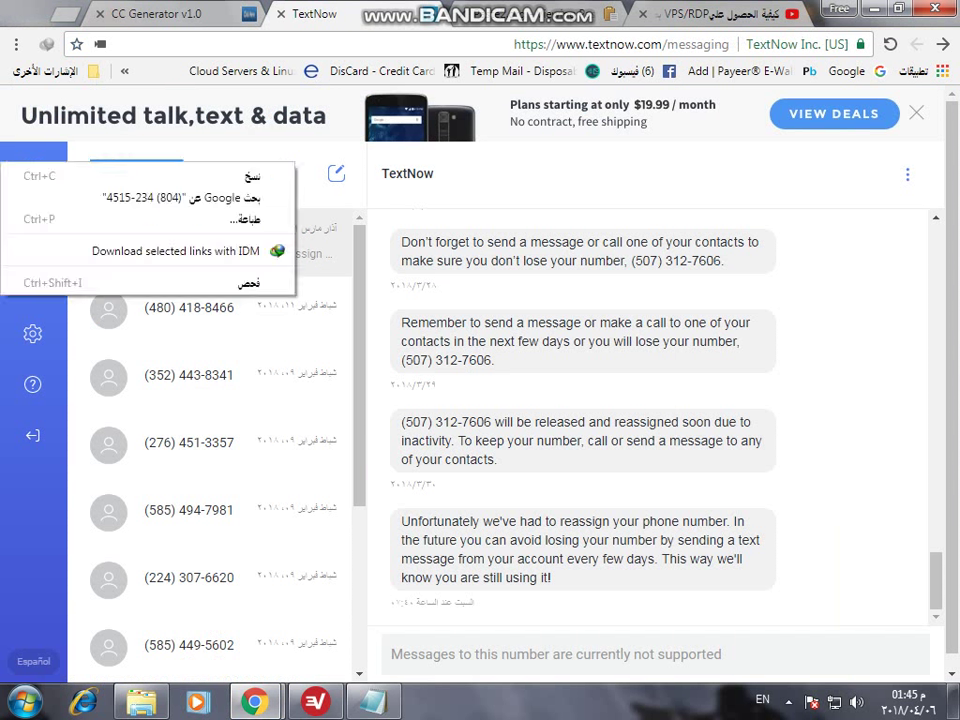
pyautogui.click(150, 111)
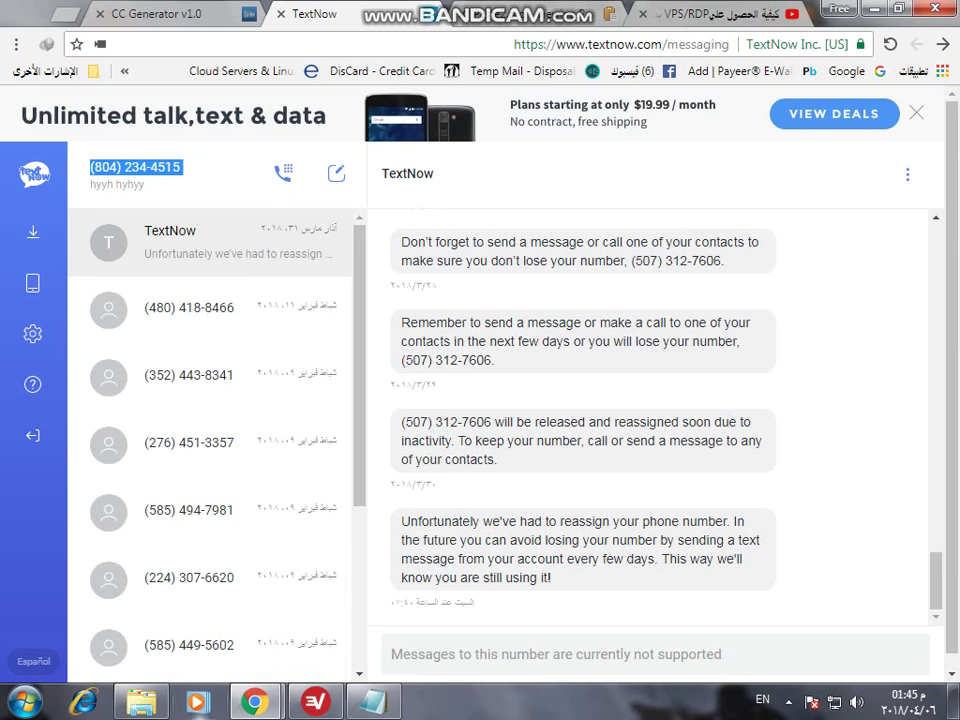
# - Paste the number into Phone number, strip its punctuation, prefix +1, then open a private window's bookmarks
pyautogui.moveTo(255, 702)
pyautogui.click(360, 578)
pyautogui.rightClick(342, 384)
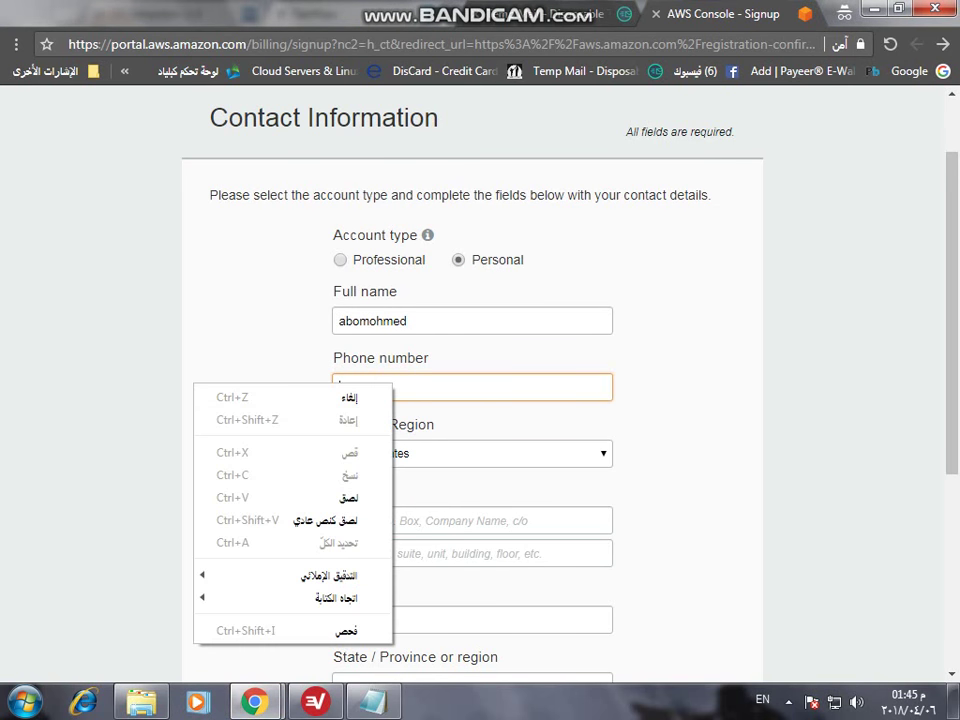
pyautogui.click(279, 497)
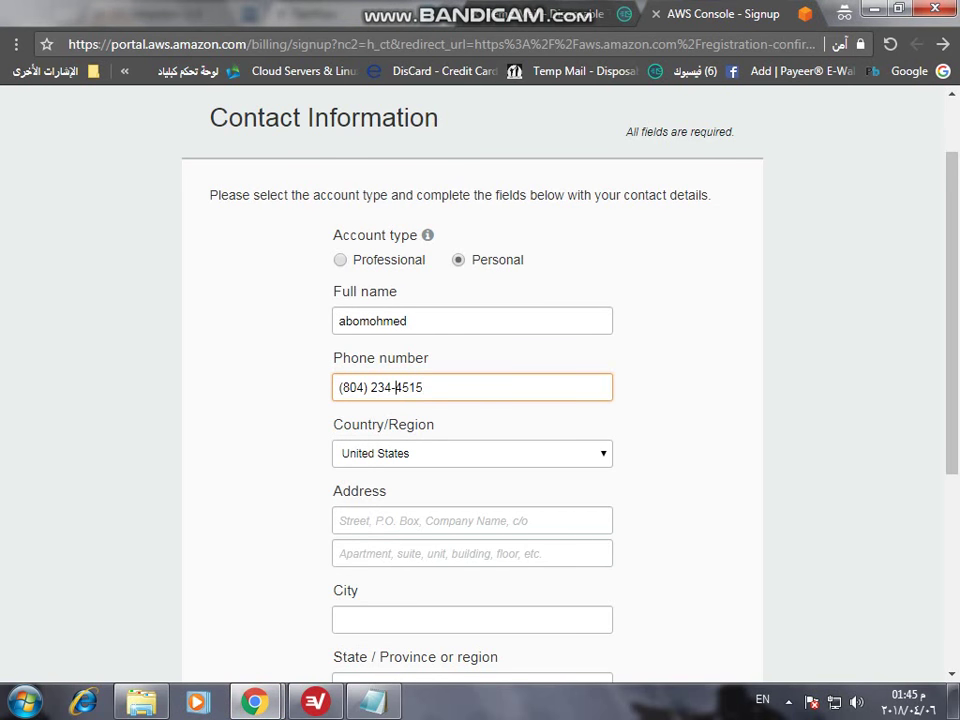
pyautogui.press('BackSpace')
pyautogui.press('Left')
pyautogui.press('Left')
pyautogui.press('Left')
pyautogui.press('BackSpace')
pyautogui.press('BackSpace')
pyautogui.press('BackSpace')
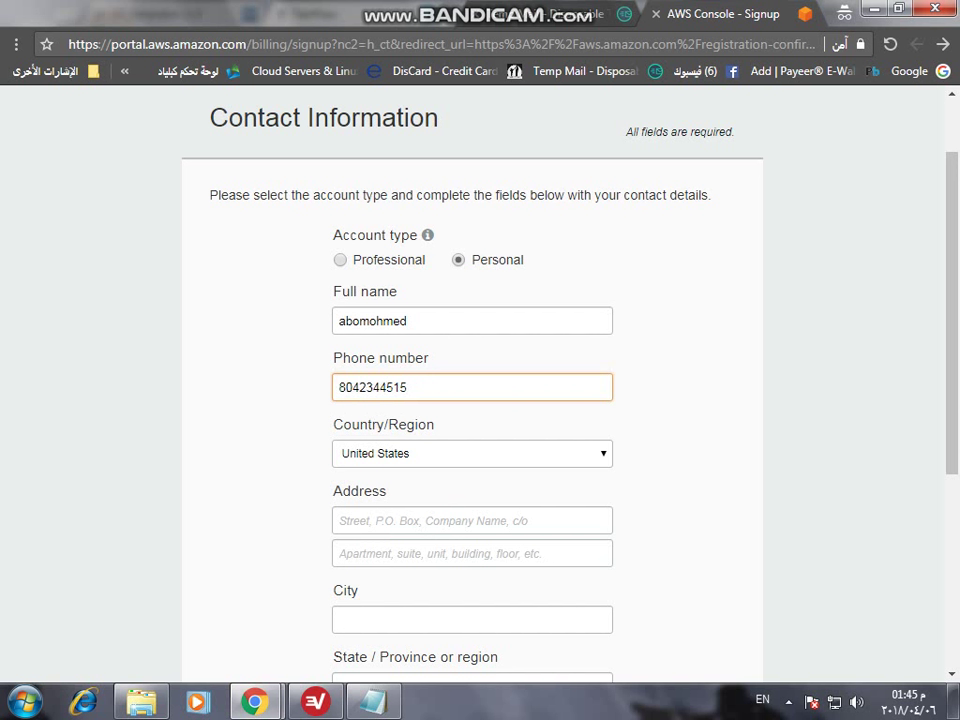
pyautogui.write('+1')
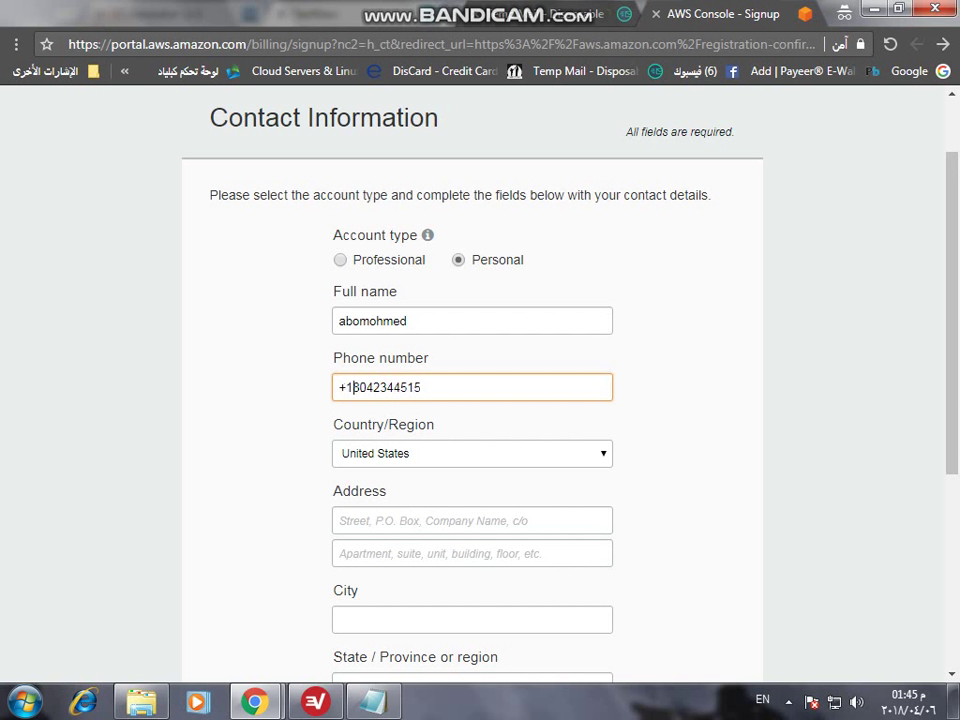
pyautogui.hotkey('ctrl', 'shift', 'n')
pyautogui.click(124, 71)
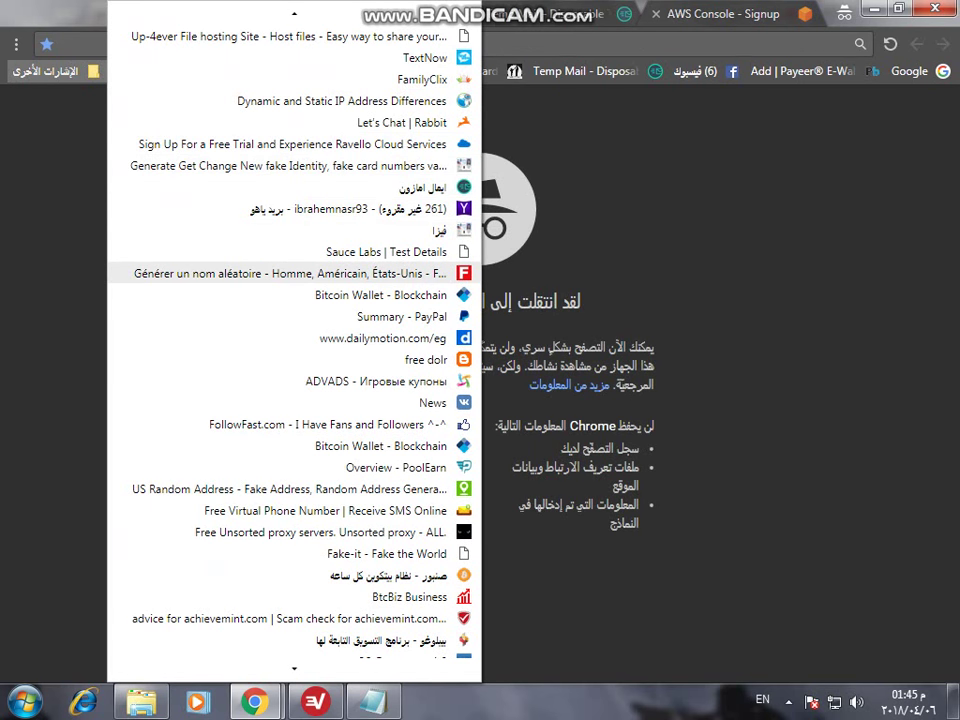
# - Open the Fake Name Generator page and return to the AWS Address field
pyautogui.click(390, 273)
pyautogui.hotkey('alt', 'Tab')
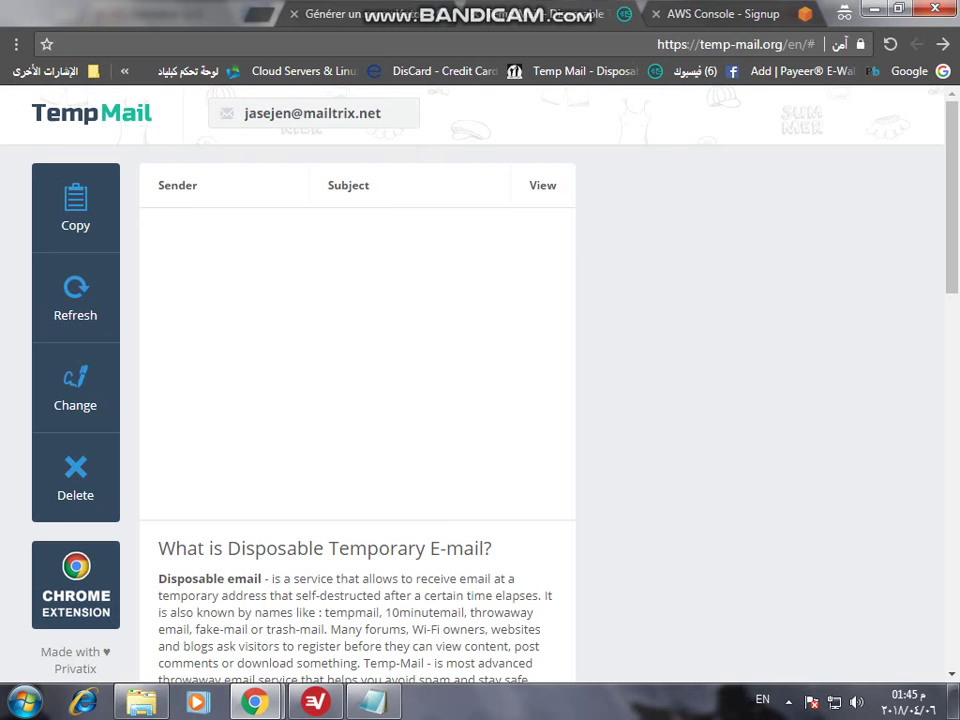
pyautogui.hotkey('ctrl', 'Tab')
pyautogui.click(472, 520)
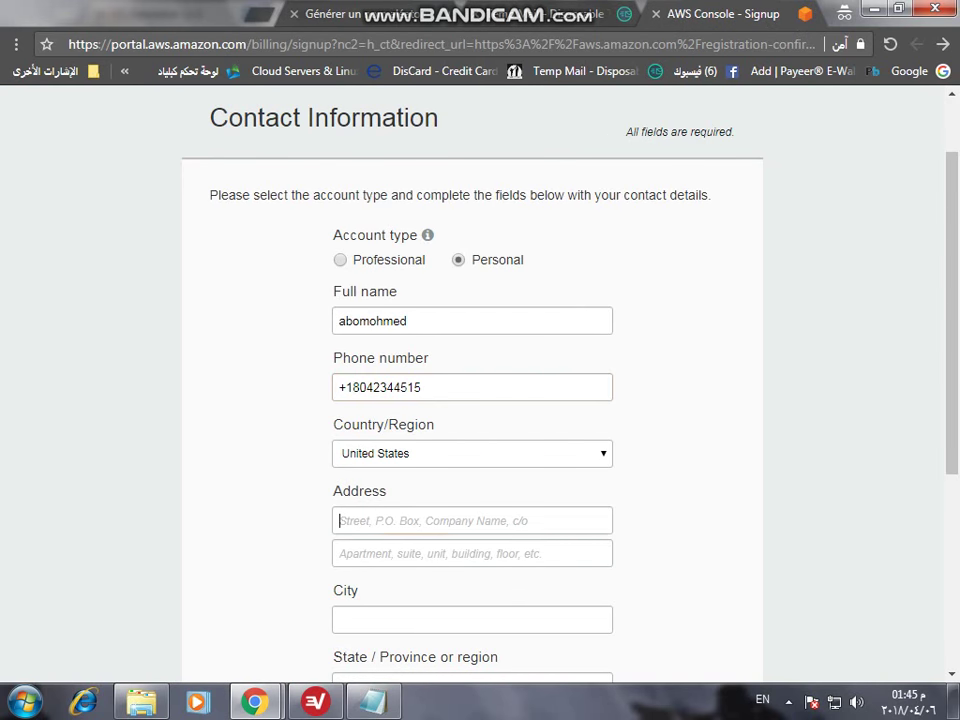
pyautogui.scroll(-2, 472, 400)
# - Copy the generated street address into the AWS Address field
pyautogui.hotkey('ctrl', 'Tab')
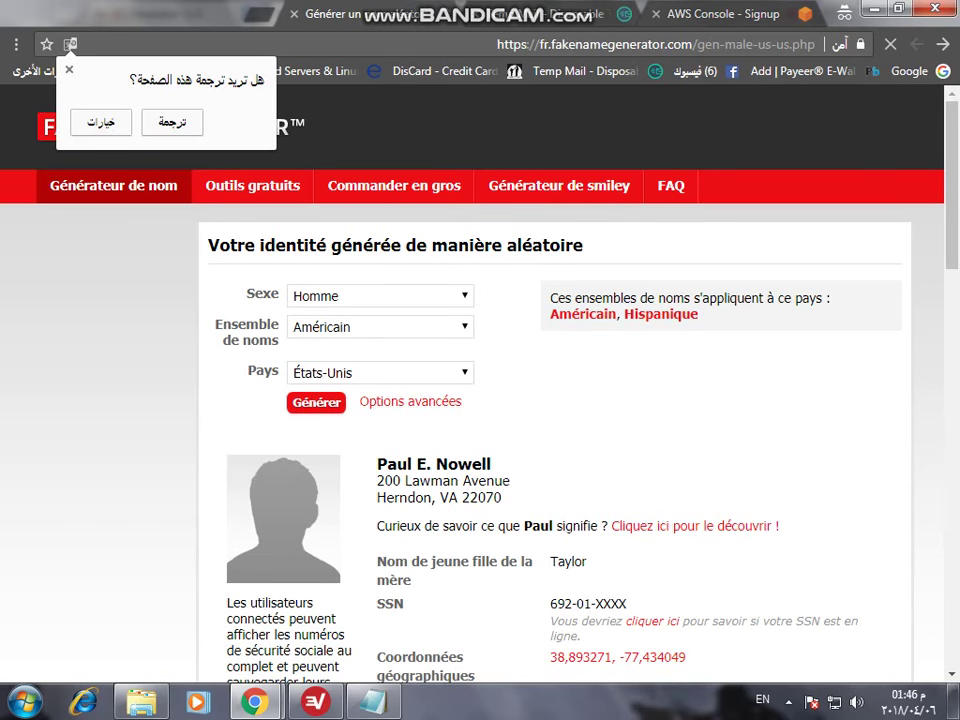
pyautogui.moveTo(377, 481); pyautogui.dragTo(510, 481)
pyautogui.rightClick(414, 480)
pyautogui.press('Down')
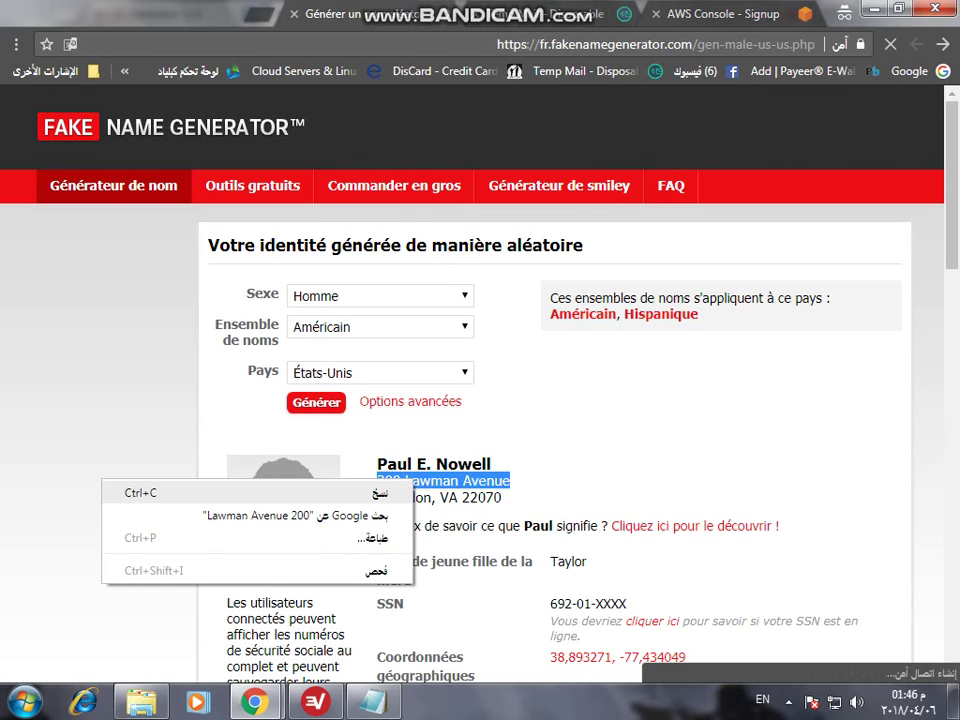
pyautogui.press('Return')
pyautogui.hotkey('ctrl', 'Tab')
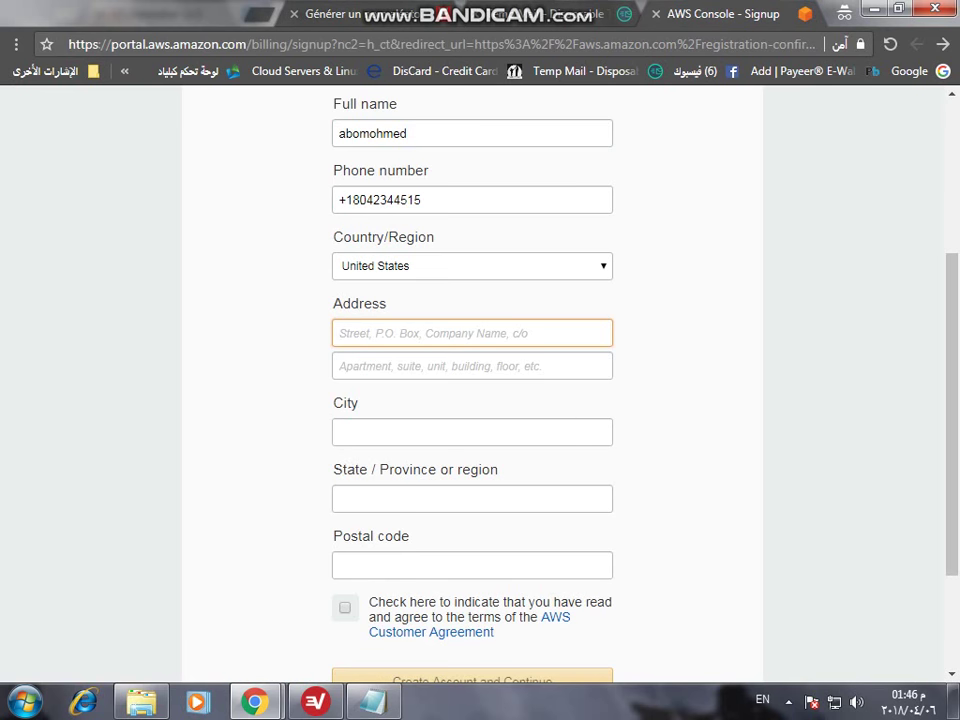
pyautogui.hotkey('shift', 'F10')
pyautogui.press('Down')
pyautogui.press('Return')
pyautogui.press('Tab')
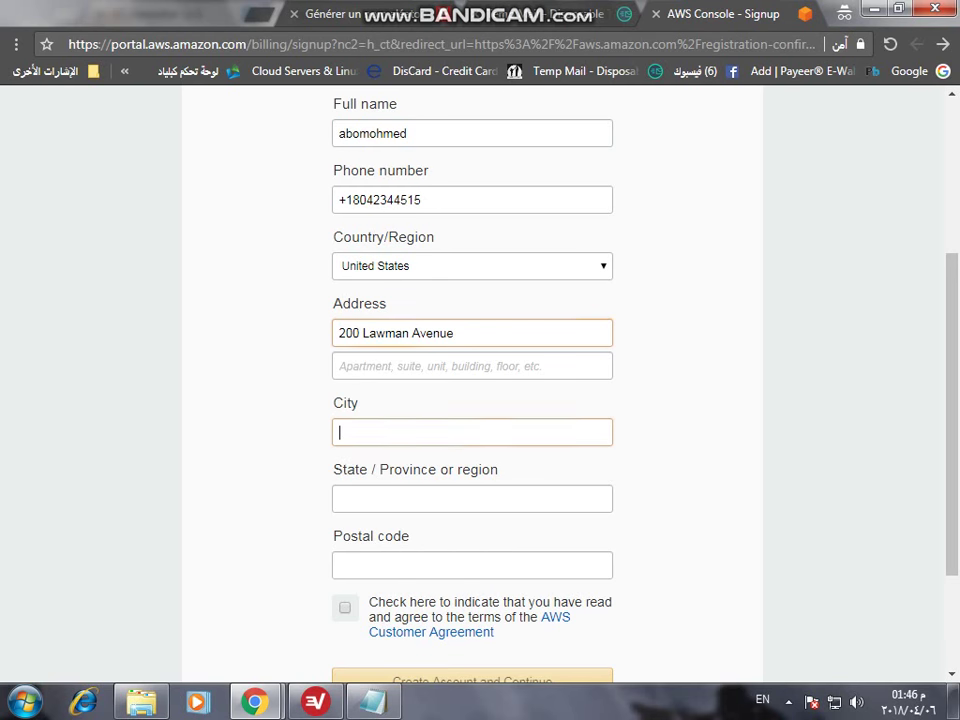
# - Copy the generated city name into the AWS City field
pyautogui.hotkey('ctrl', 'shift', 'Tab')
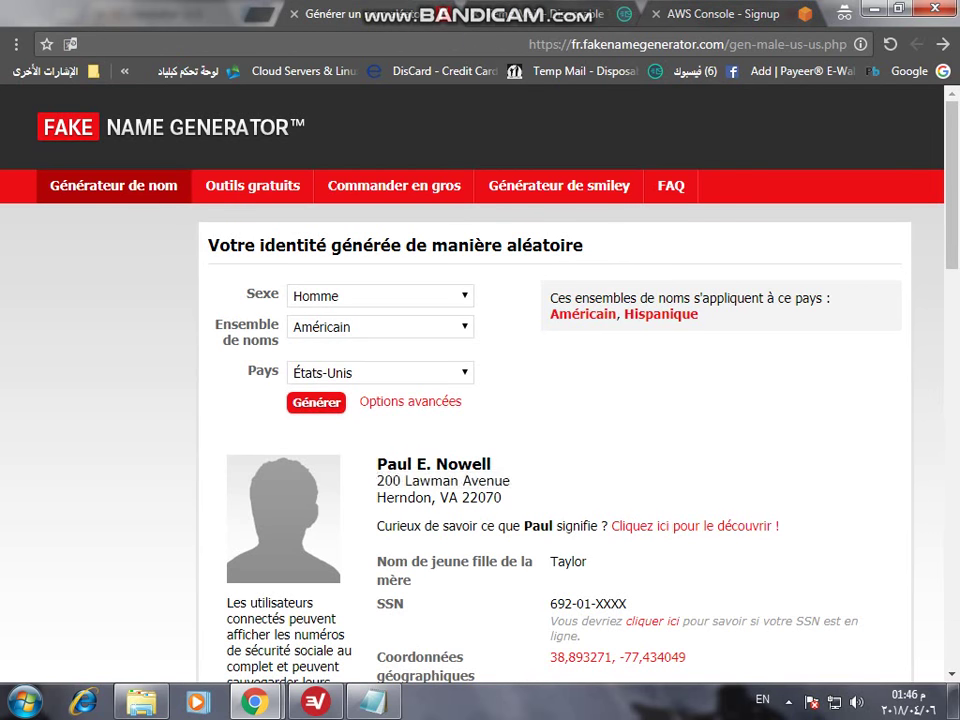
pyautogui.doubleClick(404, 497)
pyautogui.hotkey('shift', 'F10')
pyautogui.press('Down')
pyautogui.press('Return')
pyautogui.hotkey('ctrl', 'Tab')
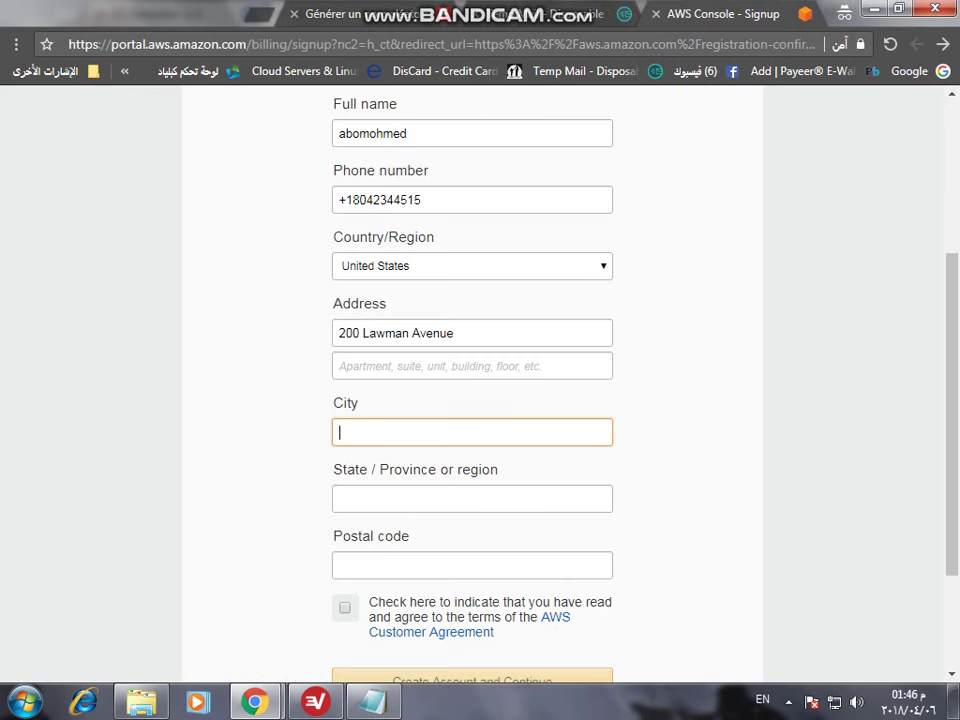
pyautogui.hotkey('shift', 'F10')
pyautogui.press('Down')
pyautogui.press('Return')
# - Copy the generated postal code and type the state abbreviation into State
pyautogui.hotkey('ctrl', 'shift', 'Tab')
pyautogui.doubleClick(482, 497)
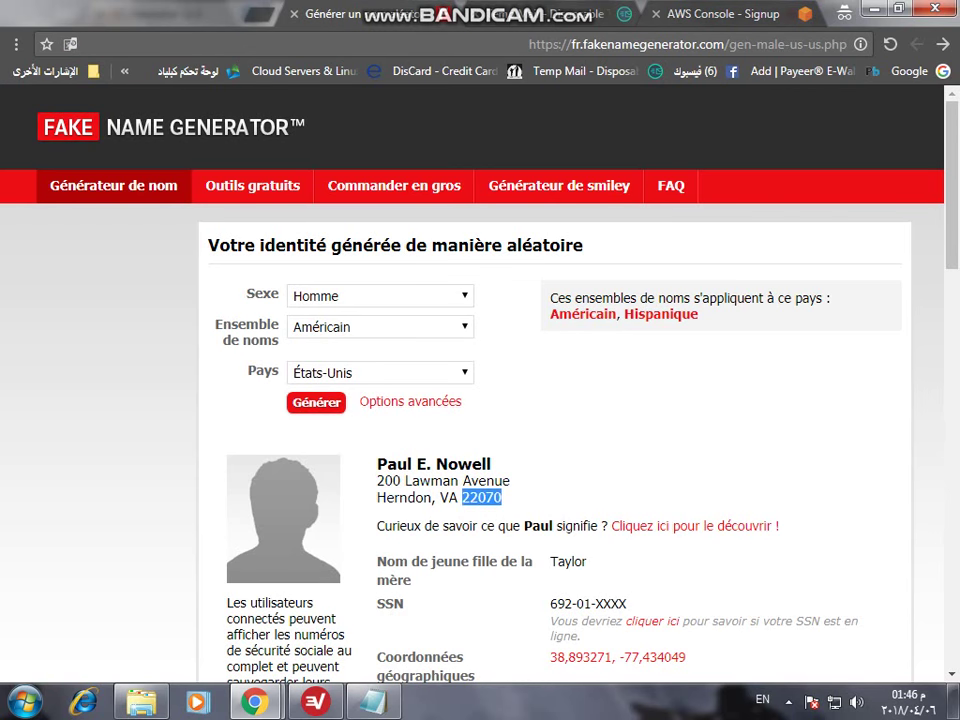
pyautogui.hotkey('shift', 'F10')
pyautogui.press('Down')
pyautogui.press('Return')
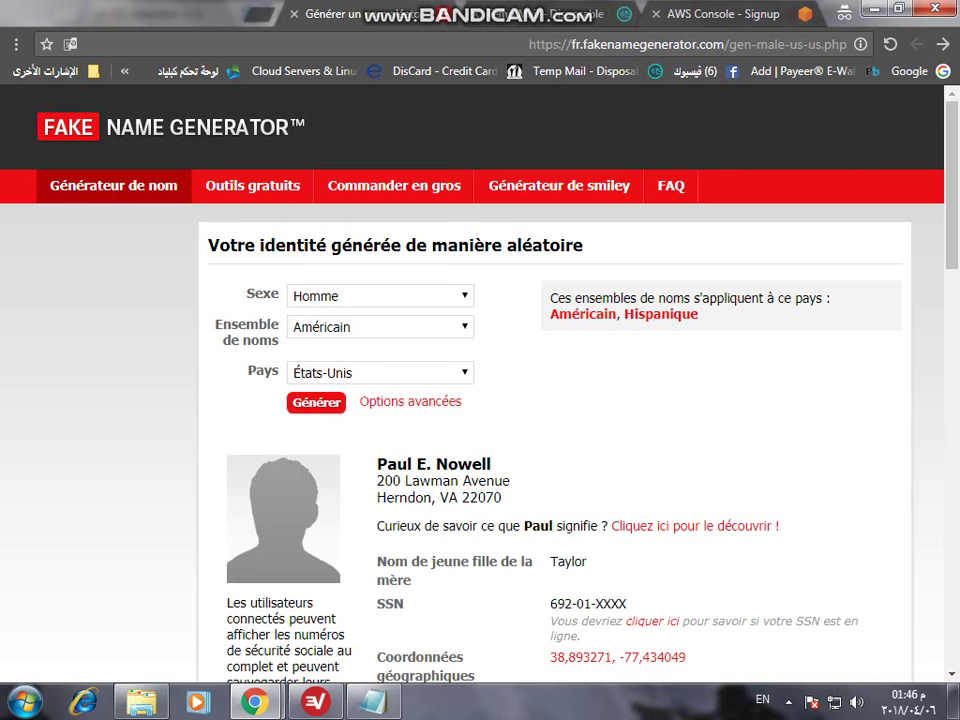
pyautogui.doubleClick(449, 497)
pyautogui.hotkey('ctrl', 'Tab')
pyautogui.press('Tab')
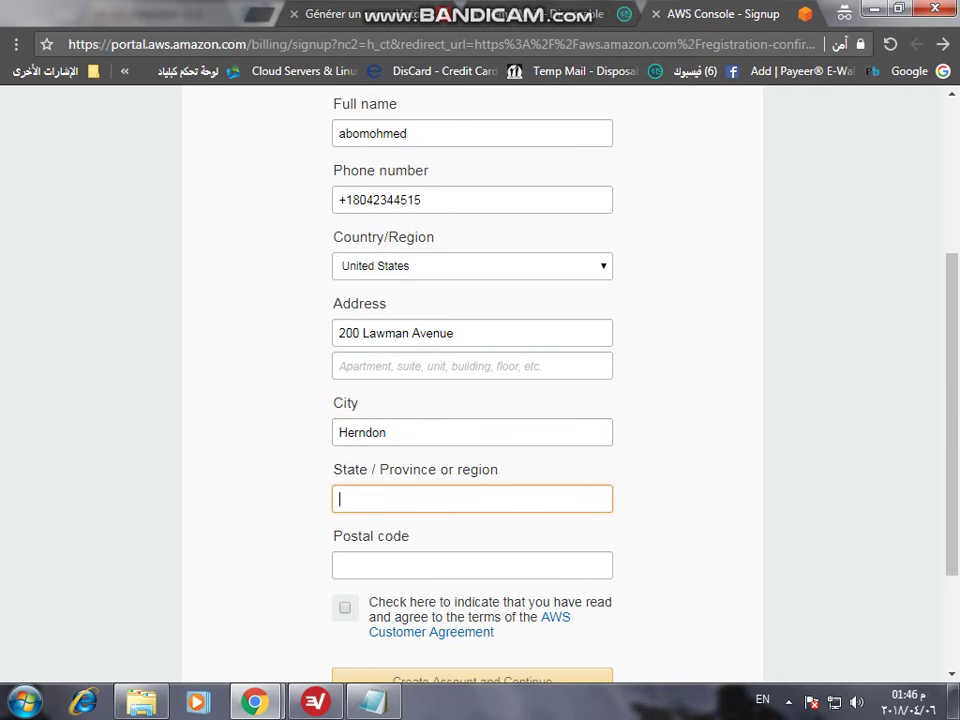
pyautogui.write('VA')
pyautogui.press('Tab')
# - Paste the postal code into Postal code and accept the AWS Customer Agreement
pyautogui.rightClick(364, 566)
pyautogui.press('Down')
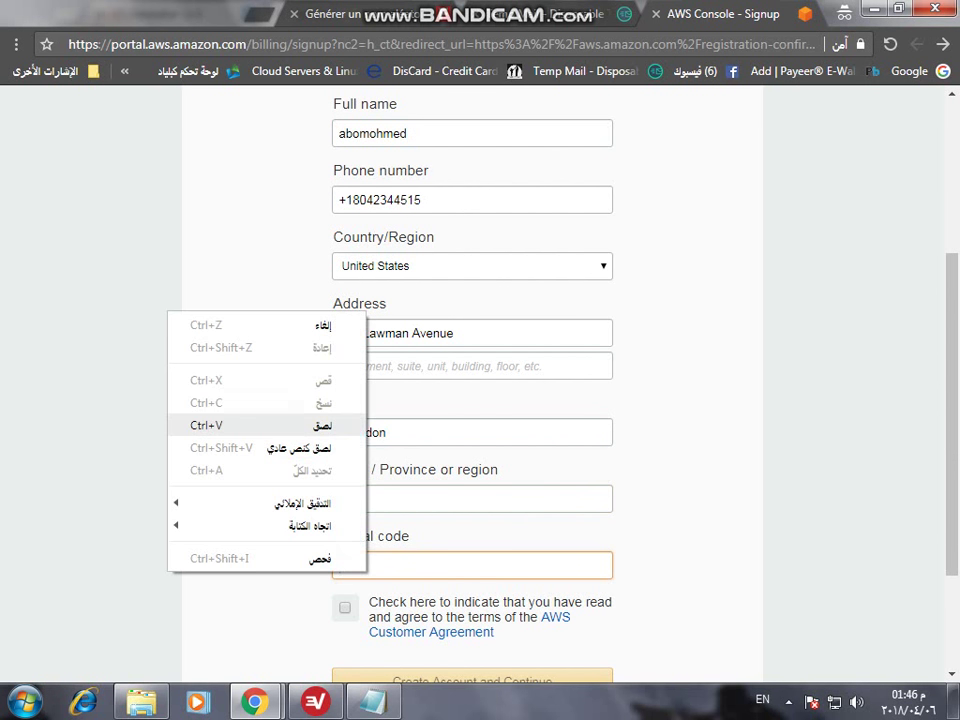
pyautogui.press('Return')
pyautogui.press('Tab')
pyautogui.press('space')
pyautogui.scroll(-2, 472, 400)
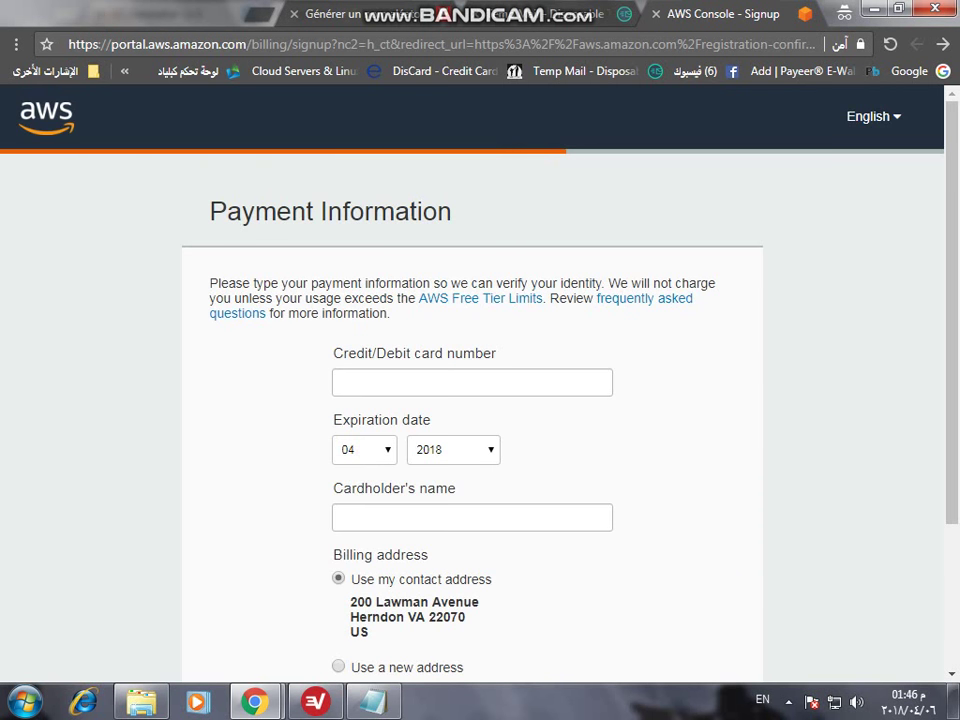
# - Place the cursor in the Credit/Debit card number field on Payment Information
pyautogui.click(472, 382)
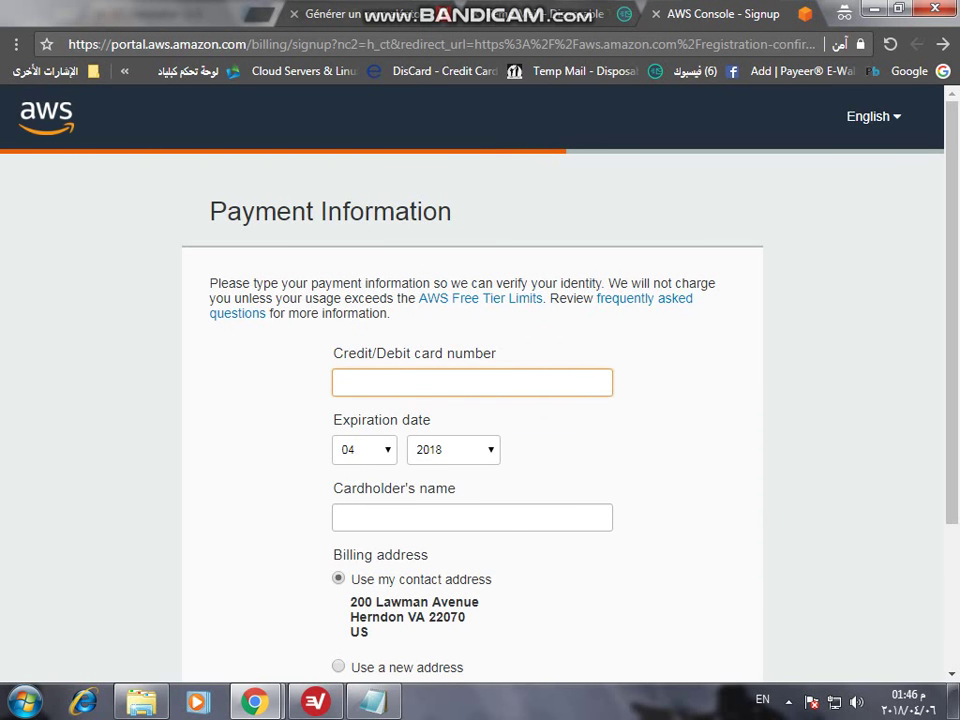
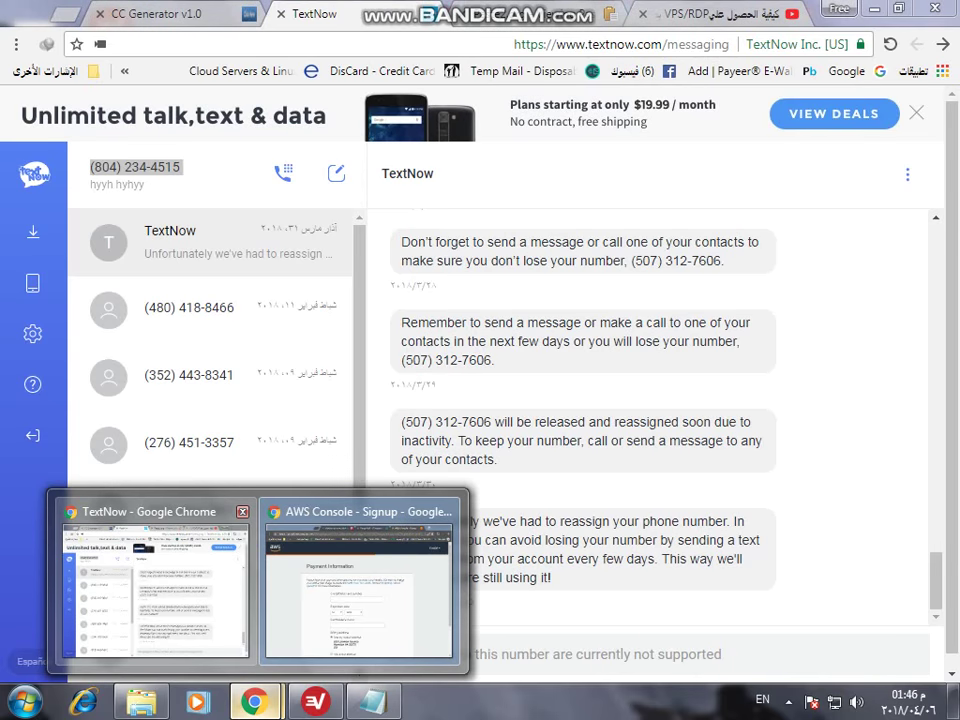
# - Glance at the AWS payment form, then select the sixth-row card number in CC Generator
pyautogui.hotkey('alt', 'Tab')
pyautogui.hotkey('alt', 'Tab')
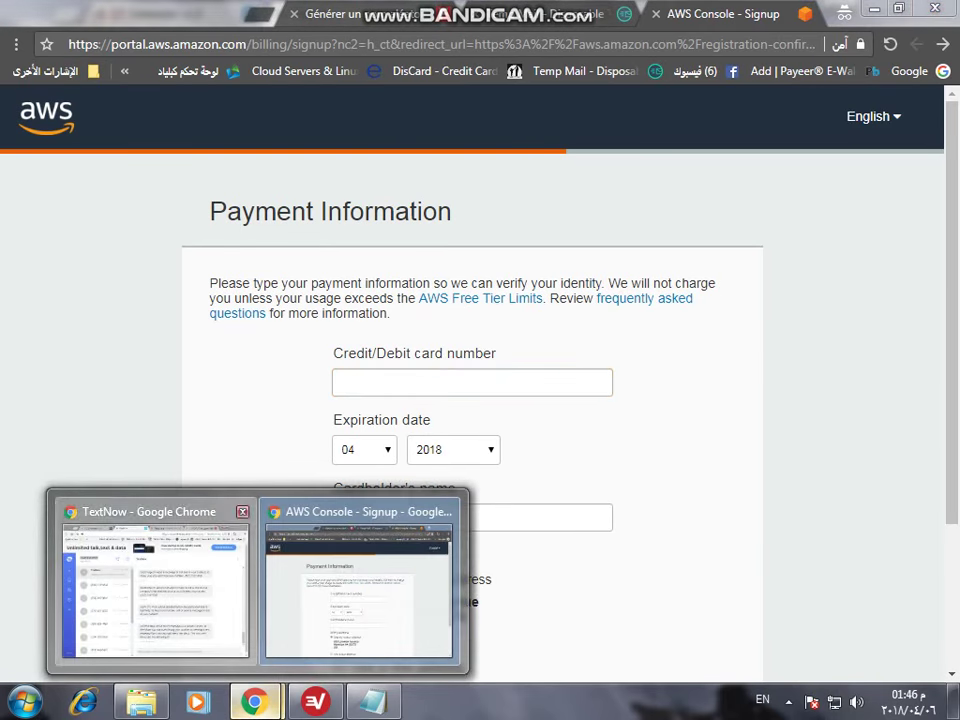
pyautogui.hotkey('ctrl', 'shift', 'Tab')
pyautogui.doubleClick(161, 596)
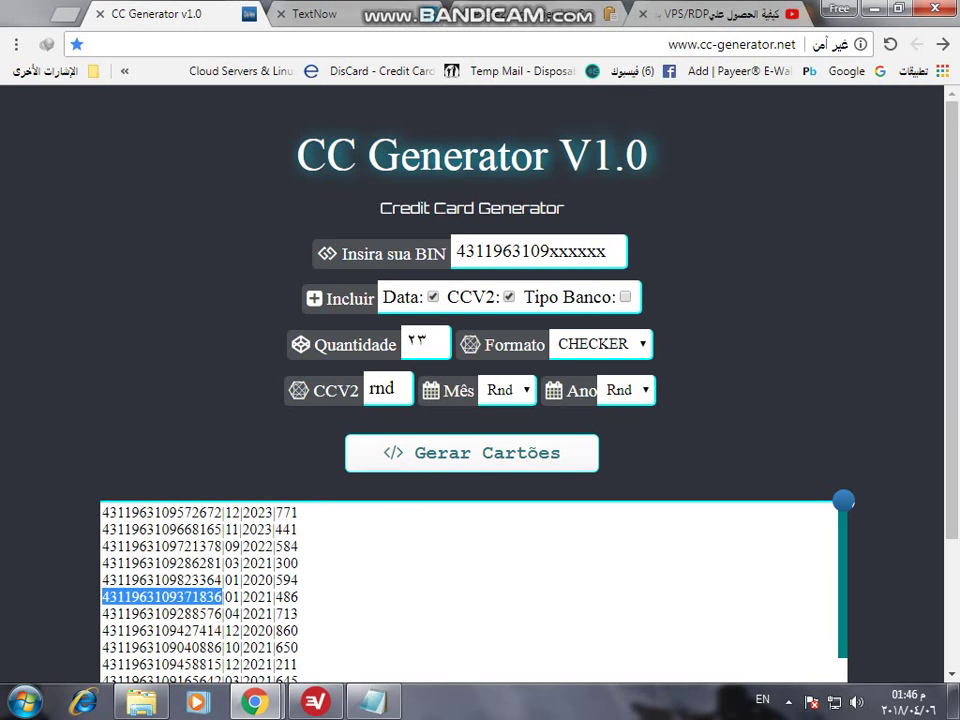
pyautogui.hotkey('ctrl', 'Tab')
pyautogui.hotkey('ctrl', 'Tab')
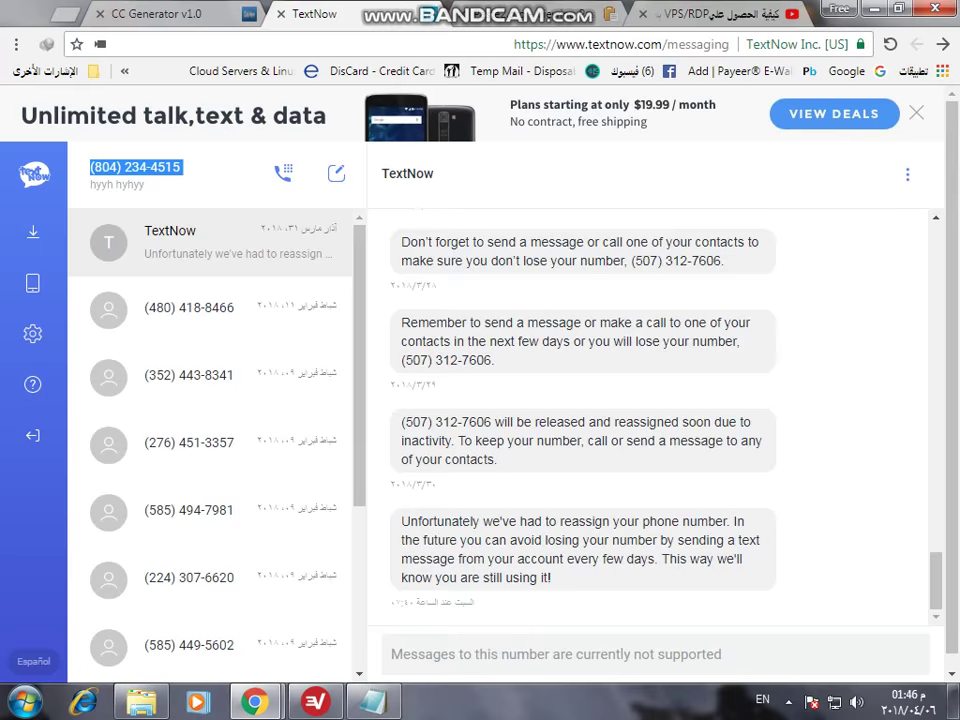
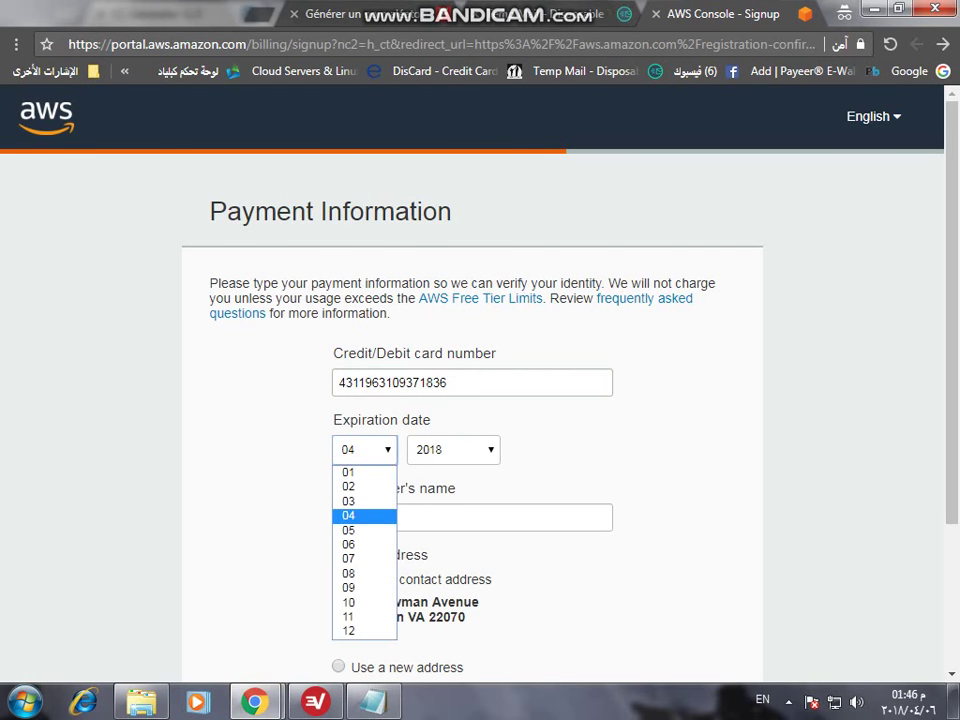
# - Set the card expiration date to month 01 and year 2021
pyautogui.press('Up')
pyautogui.press('Up')
pyautogui.press('Up')
pyautogui.press('Return')
pyautogui.press('Tab')
pyautogui.hotkey('alt', 'Down')
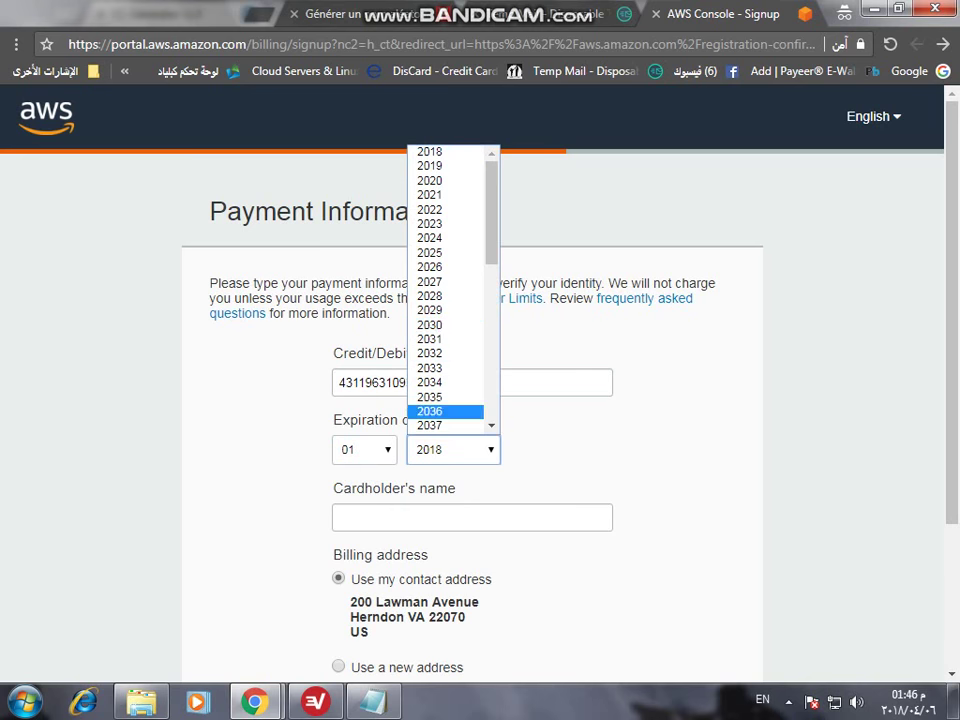
pyautogui.press('Up')
pyautogui.press('Up')
pyautogui.press('Up')
pyautogui.press('Up')
pyautogui.press('Up')
pyautogui.press('Up')
pyautogui.press('Up')
pyautogui.press('Up')
pyautogui.press('Up')
pyautogui.press('Up')
pyautogui.press('Up')
pyautogui.press('Up')
pyautogui.press('Up')
pyautogui.press('Up')
pyautogui.press('Up')
pyautogui.press('Up')
pyautogui.press('Down')
pyautogui.press('Return')
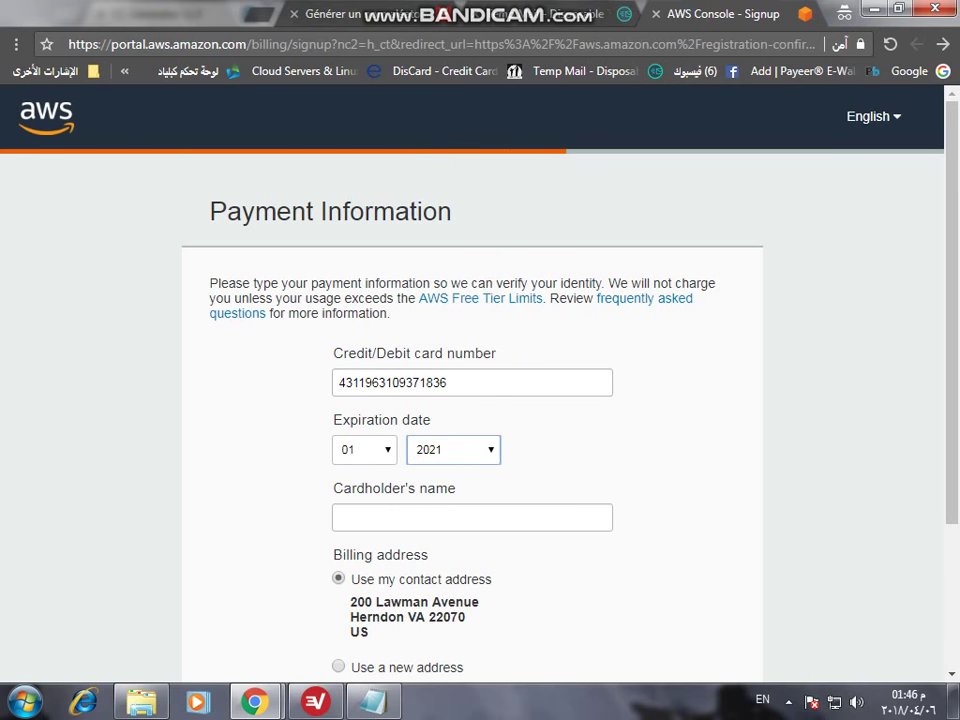
# - Enter the cardholder's name on the payment form
pyautogui.press('Tab')
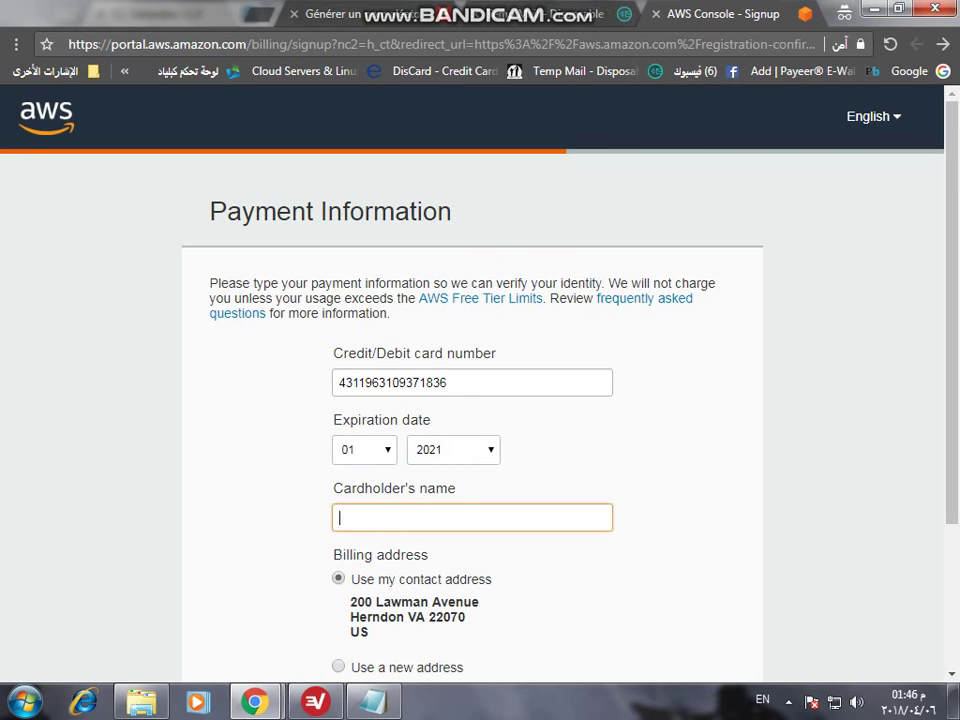
pyautogui.write('abomohmed')
pyautogui.scroll(-2, 470, 380)
# - Submit the payment information, then enter the security check characters on Phone Verification
pyautogui.click(472, 514)
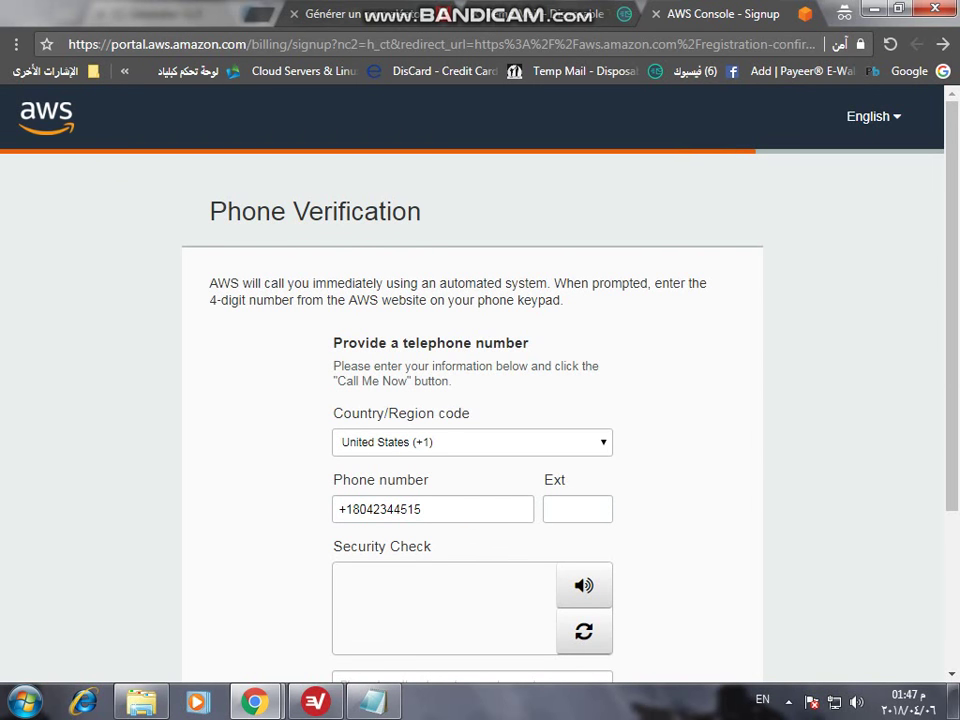
pyautogui.scroll(-2, 470, 380)
pyautogui.click(472, 497)
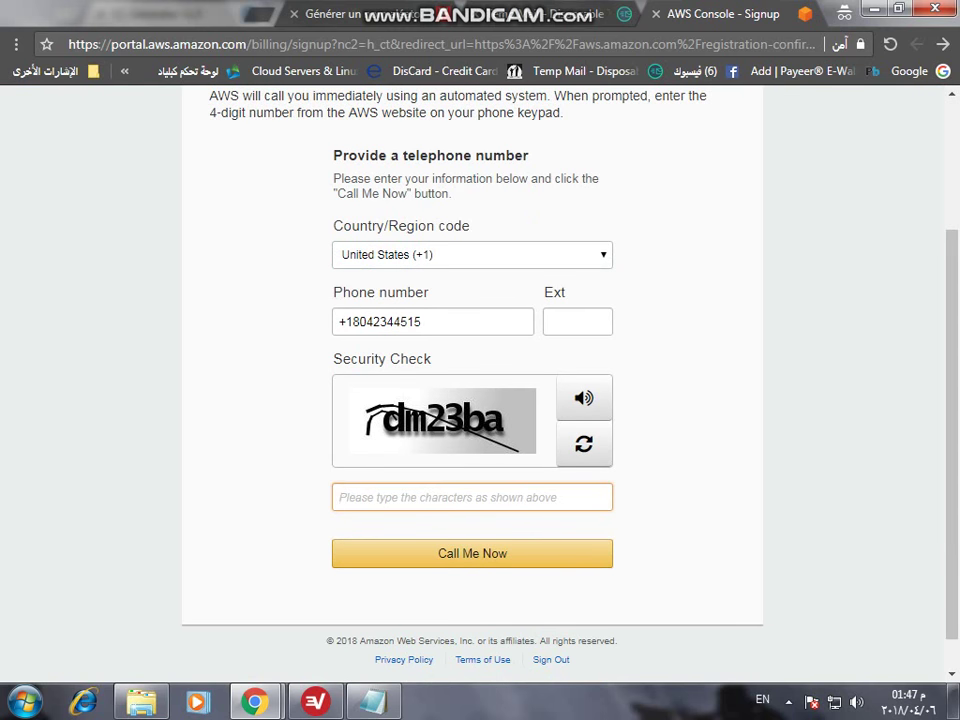
pyautogui.write('dm')
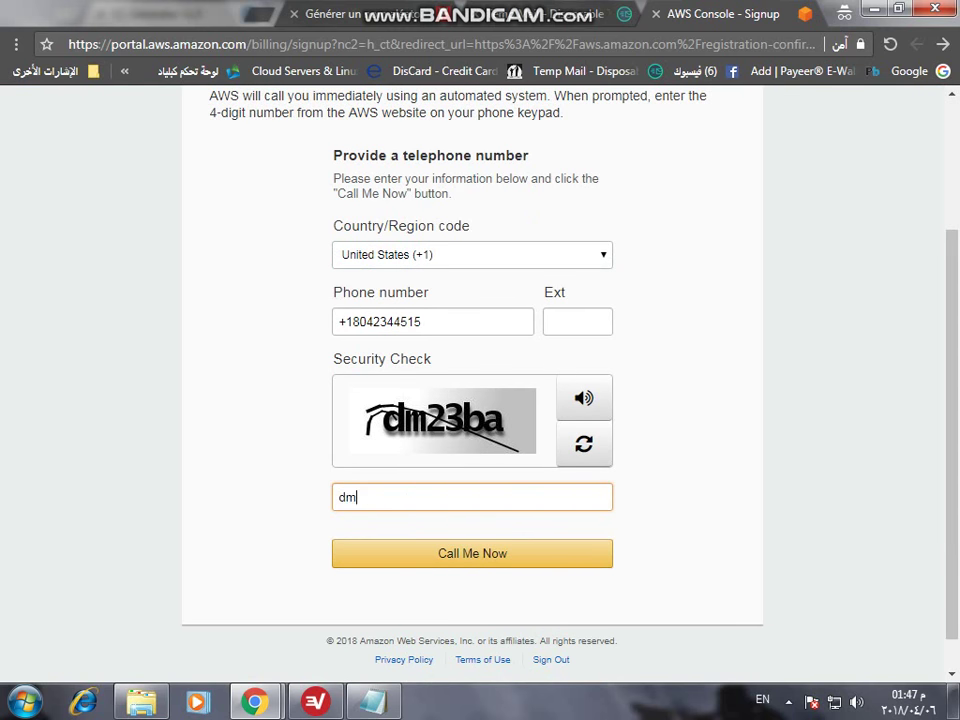
pyautogui.write('23ba')
# - Request the Call Me Now verification call to display its 4-digit PIN
pyautogui.press('Return')
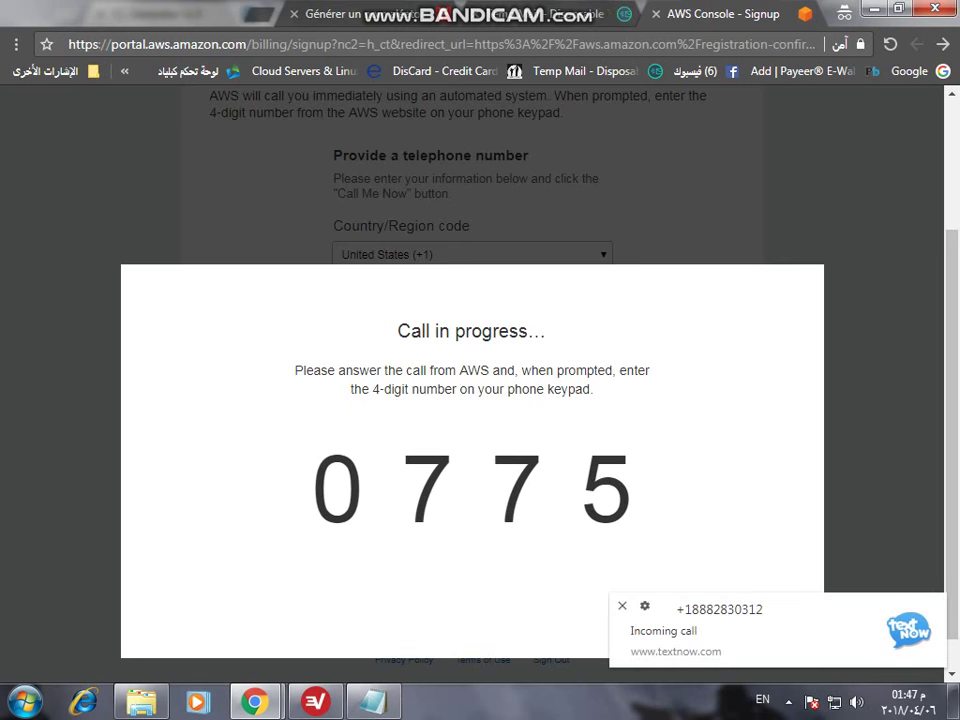
pyautogui.moveTo(255, 702)
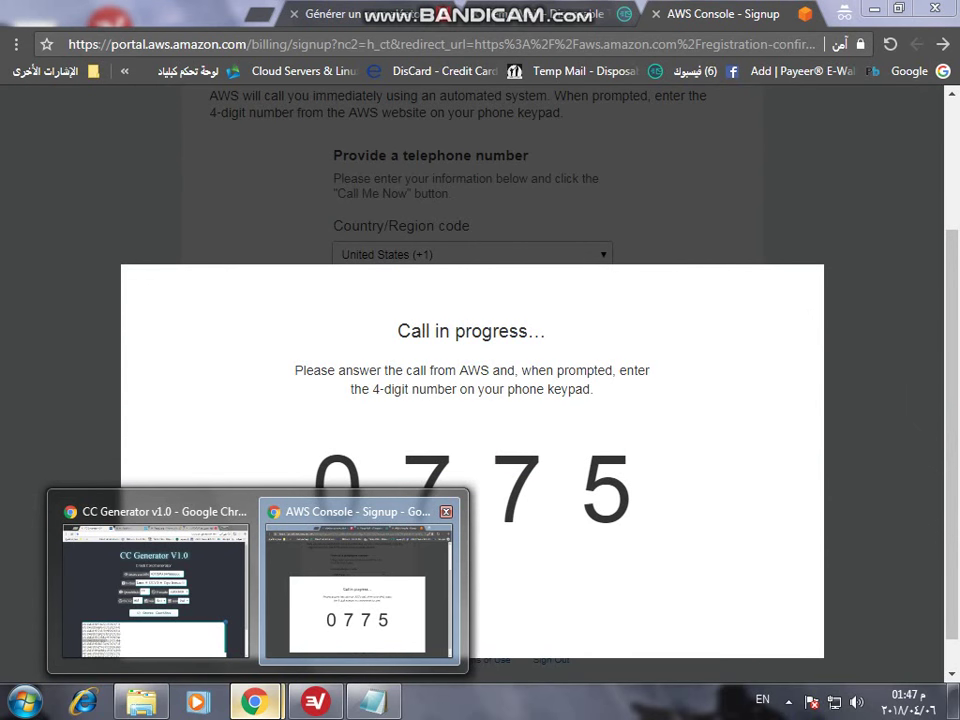
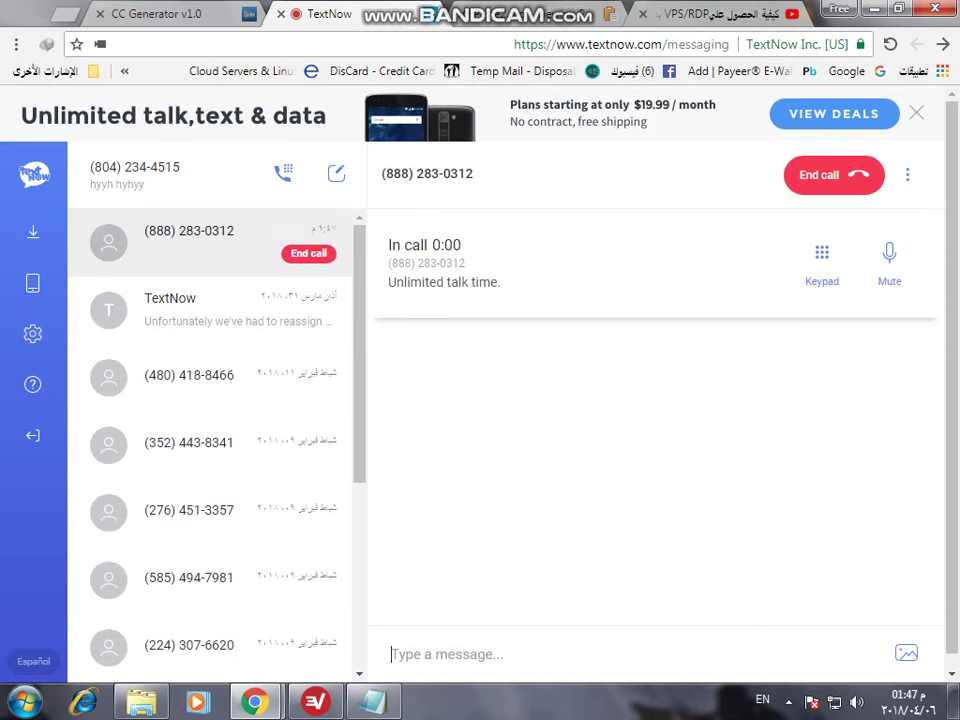
# - Enter the 4-digit AWS verification code on the TextNow call's dial pad
pyautogui.click(822, 252)
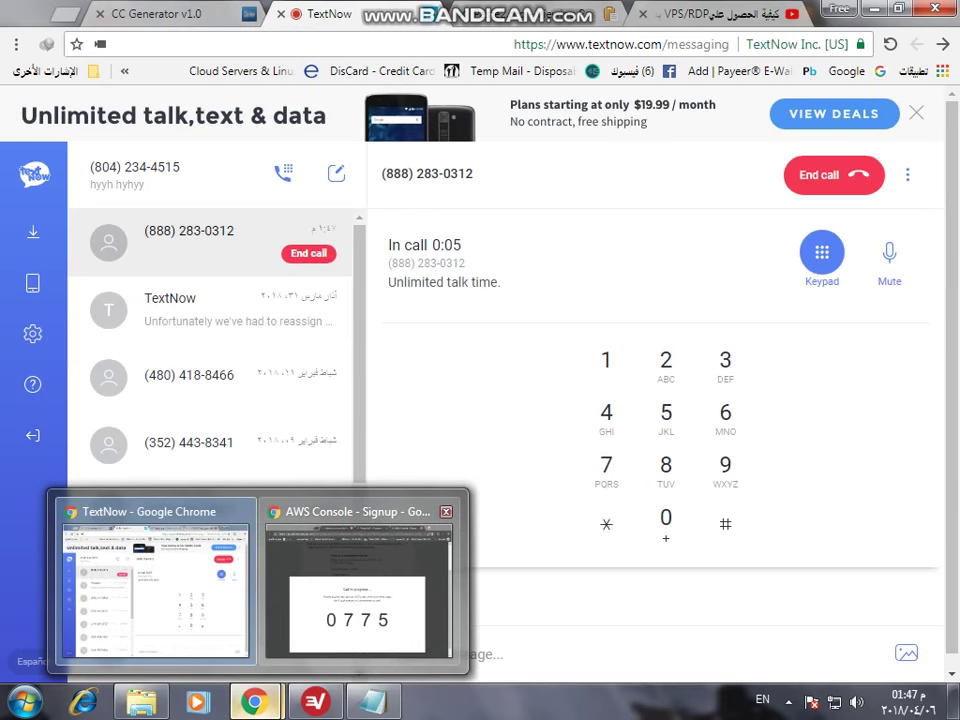
pyautogui.moveTo(360, 580)
pyautogui.moveTo(155, 580)
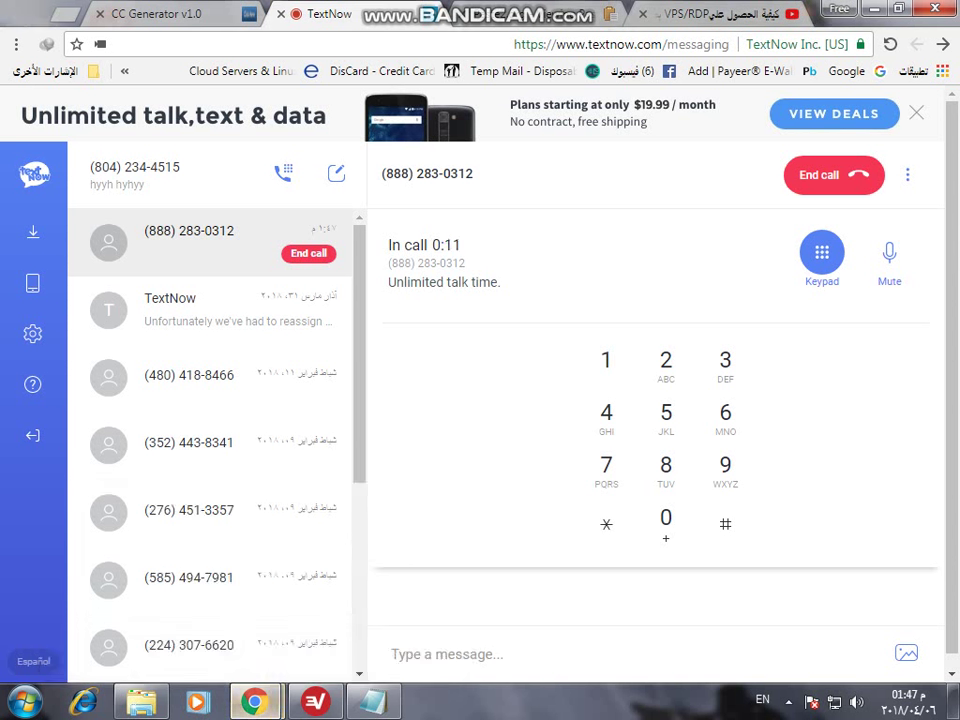
pyautogui.click(665, 518)
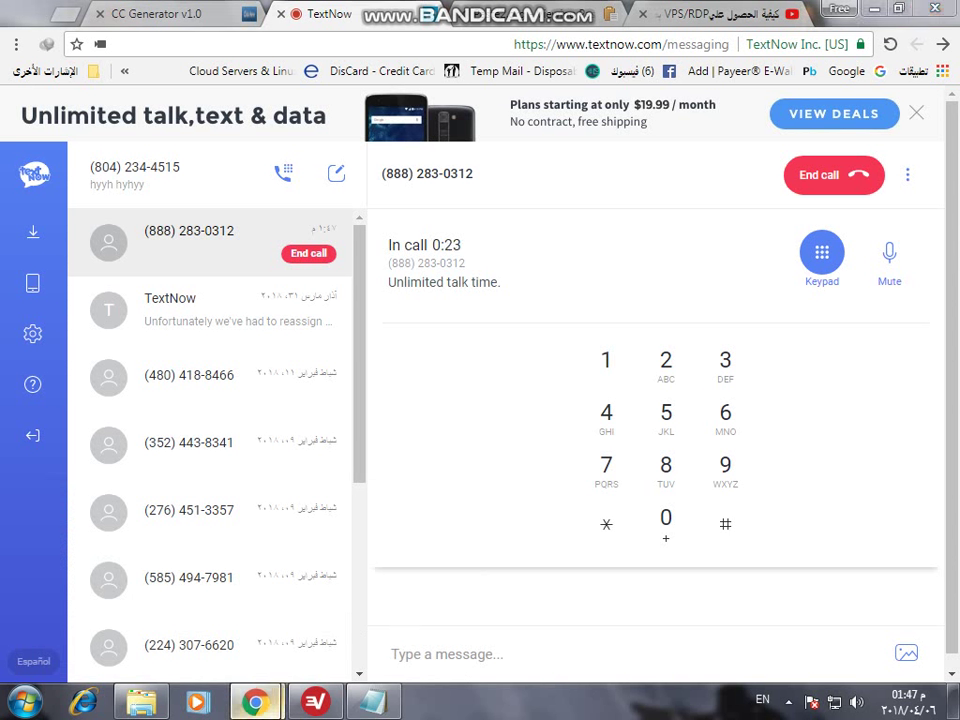
# - Return to the AWS signup window and highlight 'successfully' in the identity-verified message
pyautogui.click(358, 580)
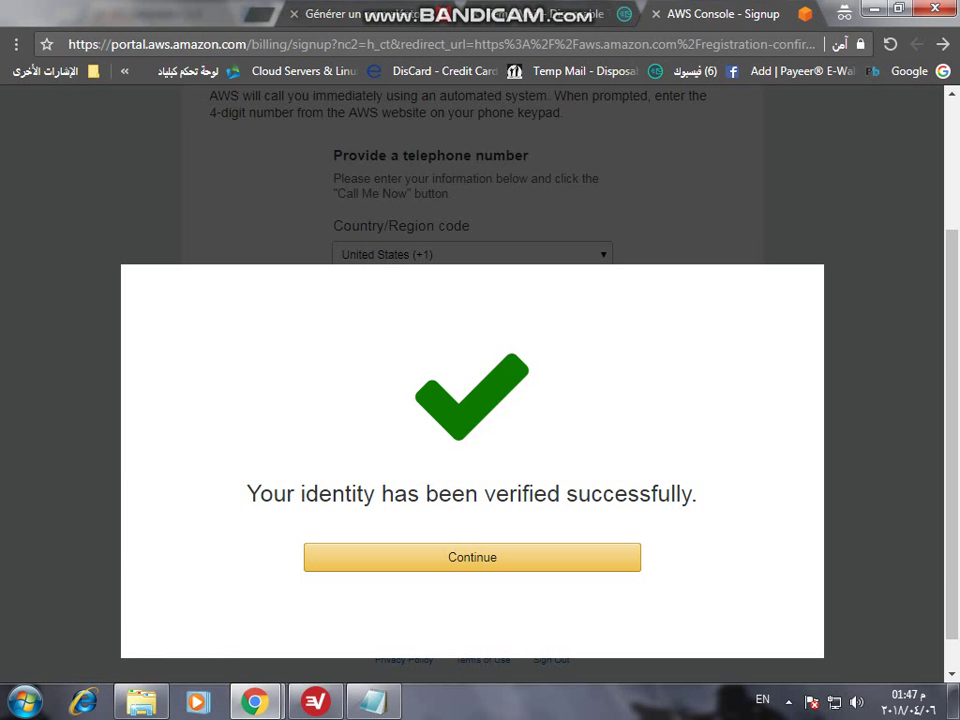
pyautogui.moveTo(466, 494); pyautogui.dragTo(516, 494)
pyautogui.moveTo(592, 494); pyautogui.dragTo(619, 494)
pyautogui.doubleClick(628, 494)
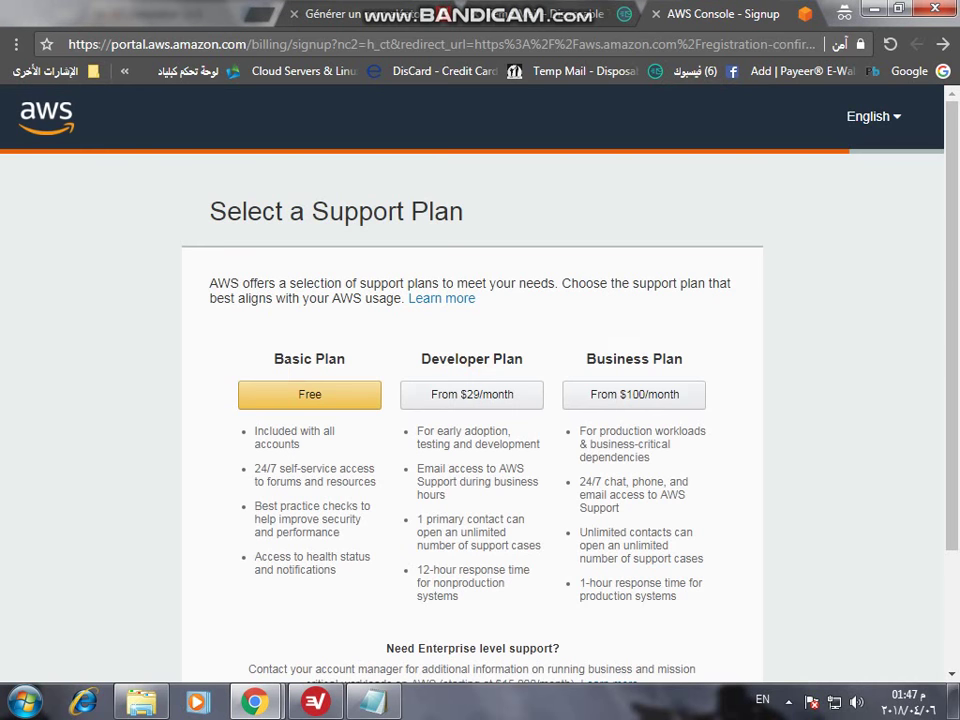
# - Compare the Basic, Developer and Business plans and pick the free Basic plan
pyautogui.scroll(-3, 472, 380)
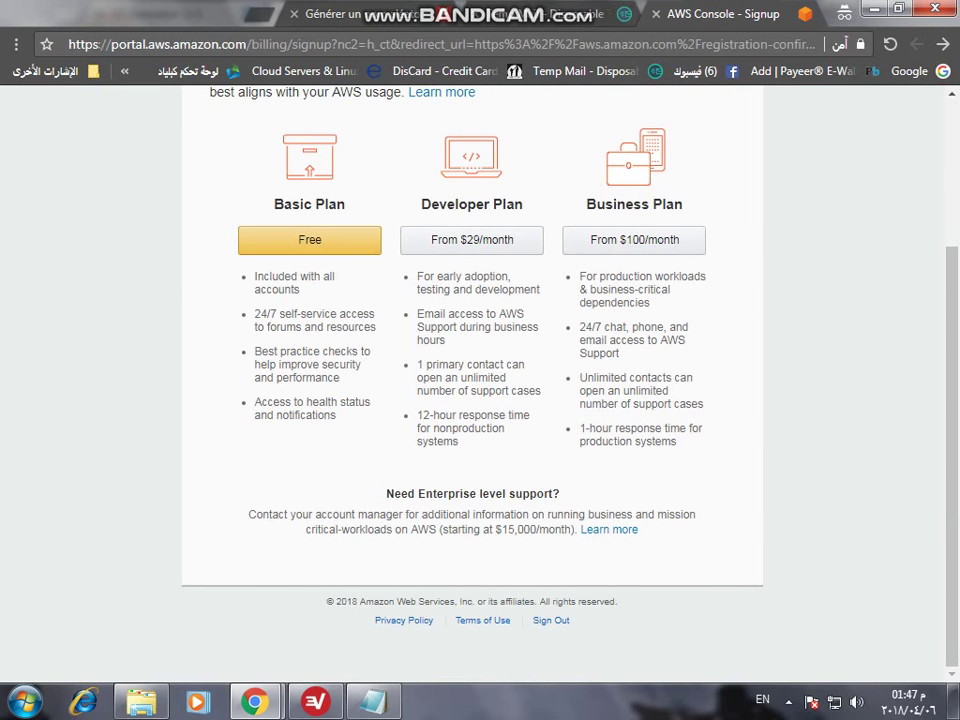
pyautogui.scroll(3, 472, 380)
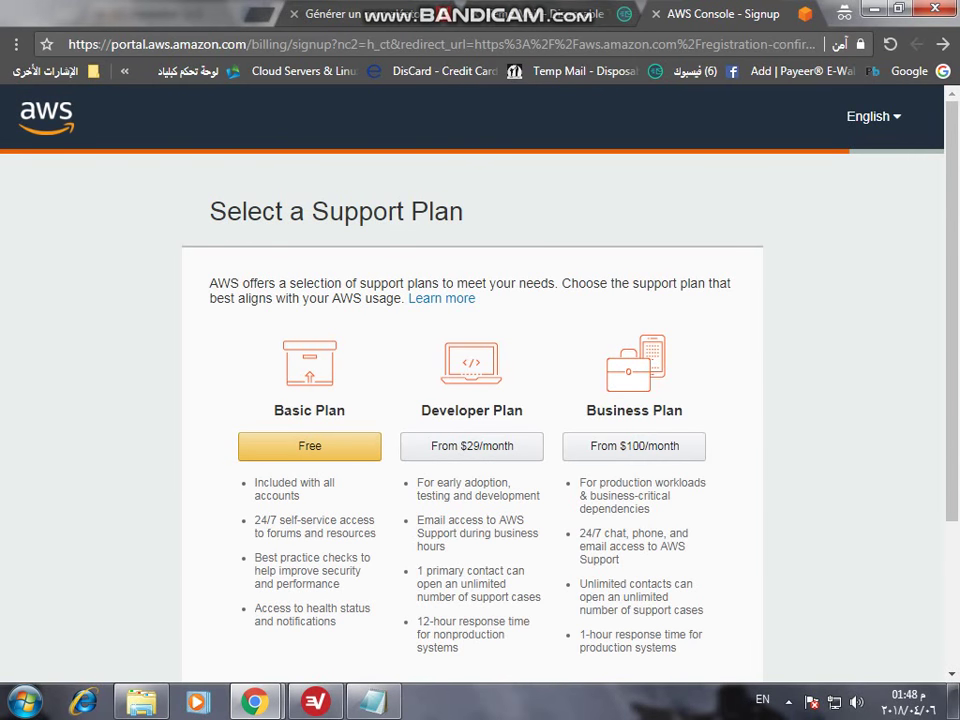
pyautogui.scroll(-3, 472, 400)
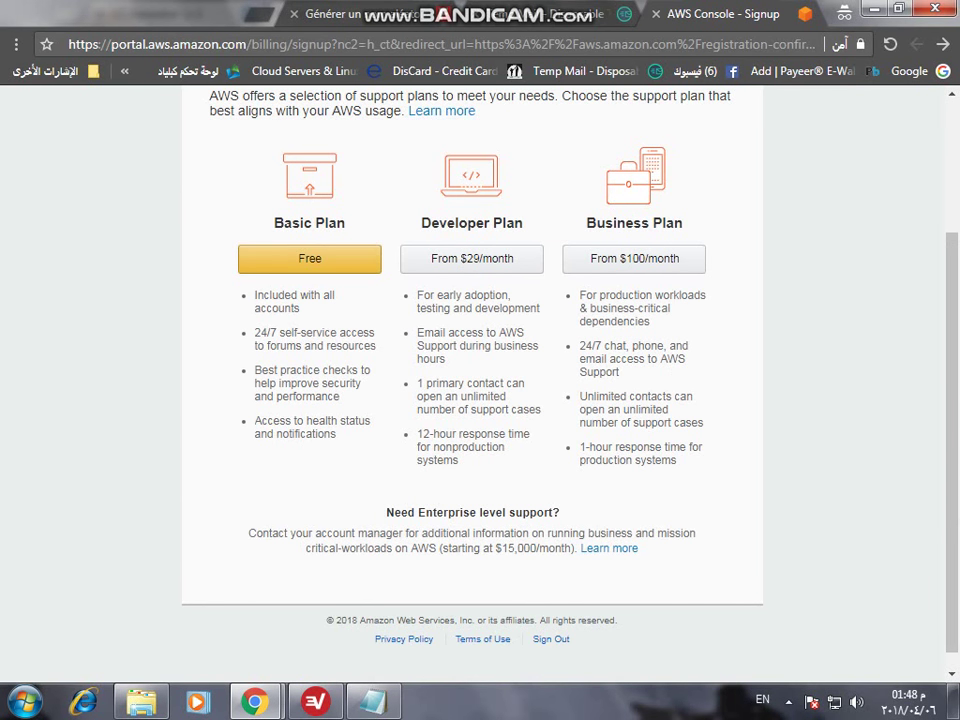
pyautogui.click(310, 258)
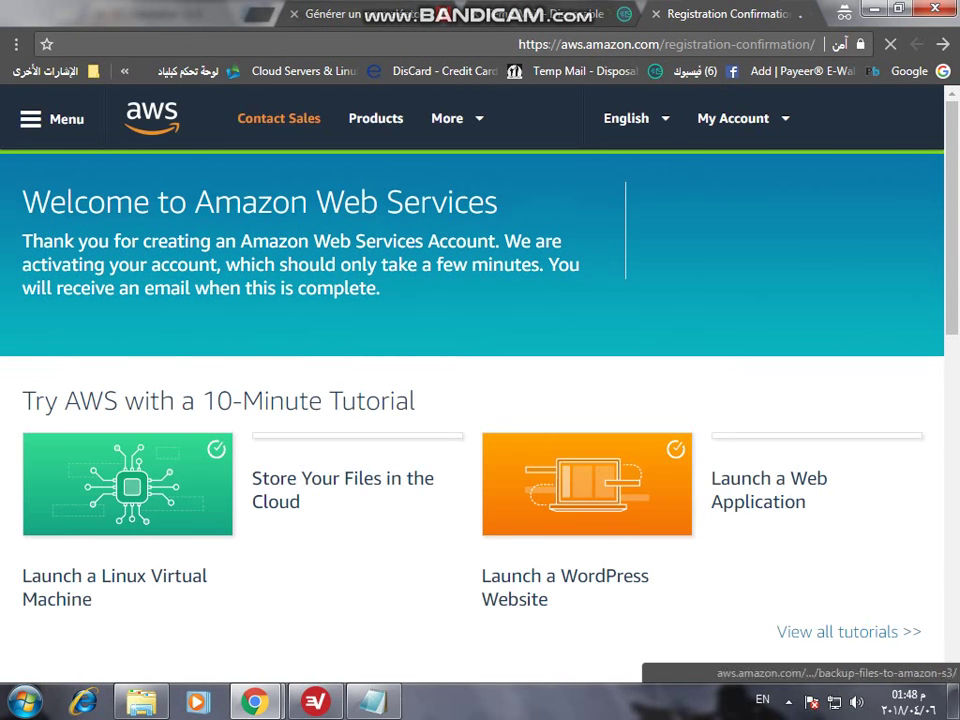
# - Set role to Application Architect and interest to Big Data and Analytics, then submit
pyautogui.scroll(-4, 480, 400)
pyautogui.scroll(5, 480, 400)
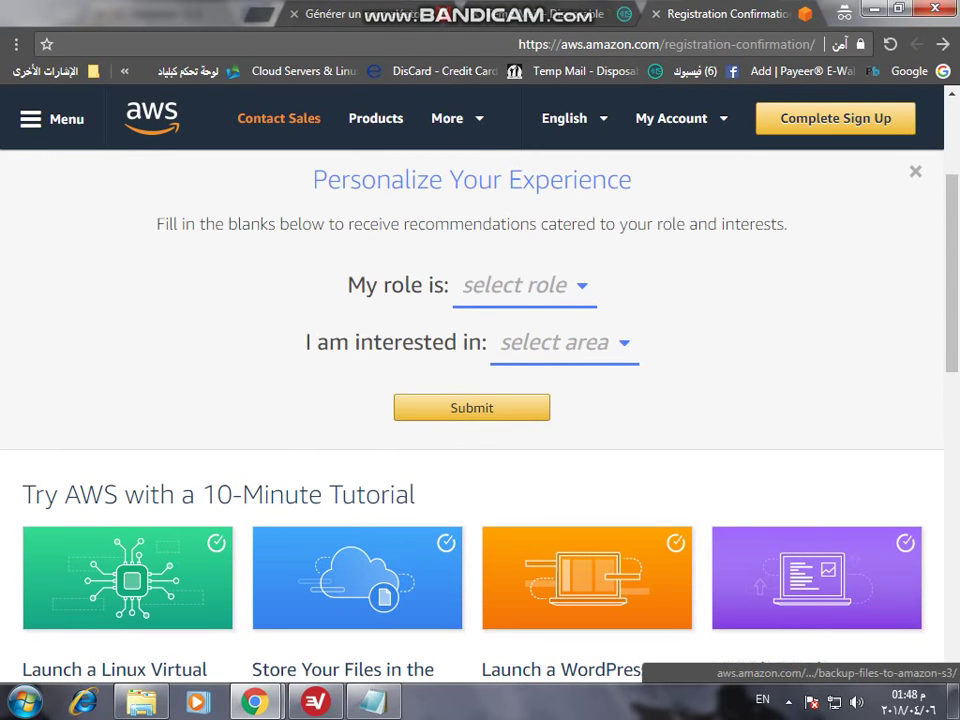
pyautogui.click(515, 285)
pyautogui.click(449, 348)
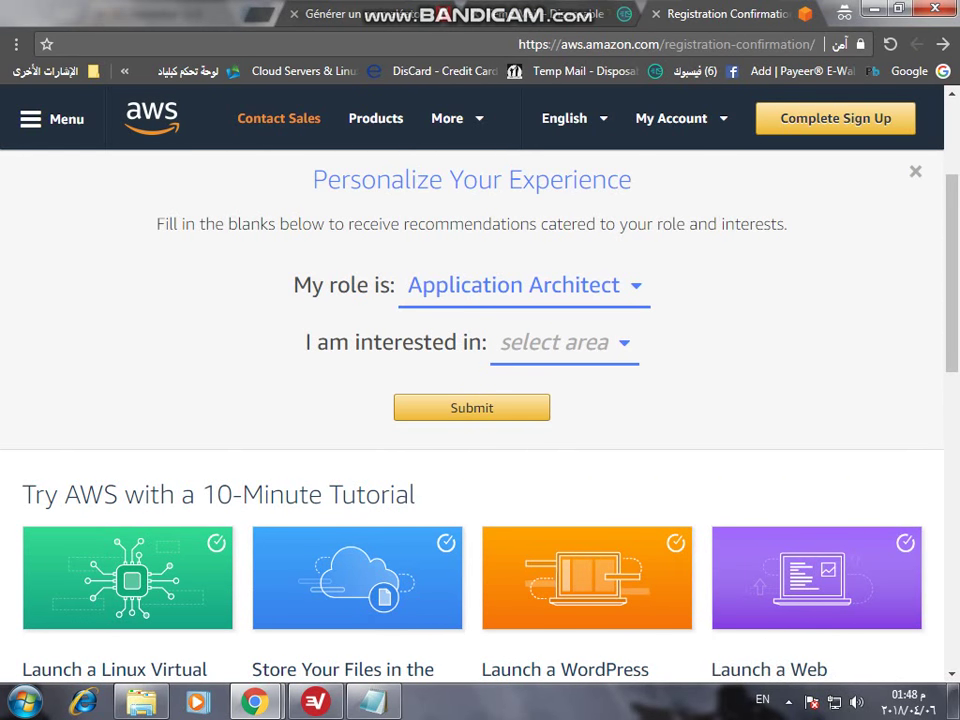
pyautogui.click(564, 342)
pyautogui.click(555, 405)
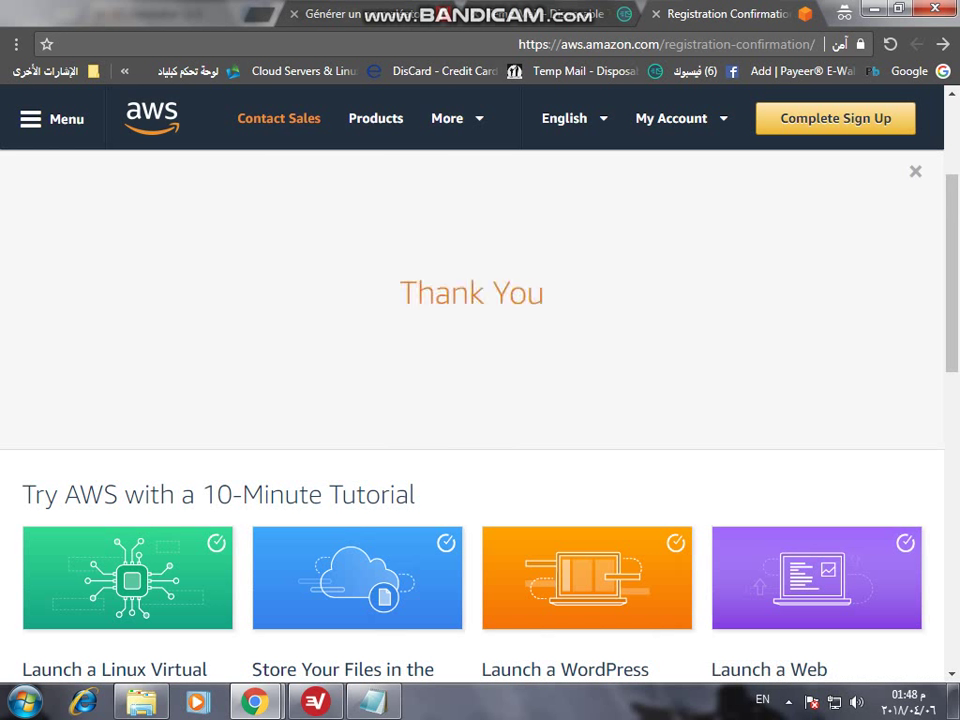
pyautogui.doubleClick(426, 293)
pyautogui.scroll(-3, 426, 293)
# - Open the Launch a WordPress Website tutorial, then go to the AWS management console
pyautogui.click(587, 262)
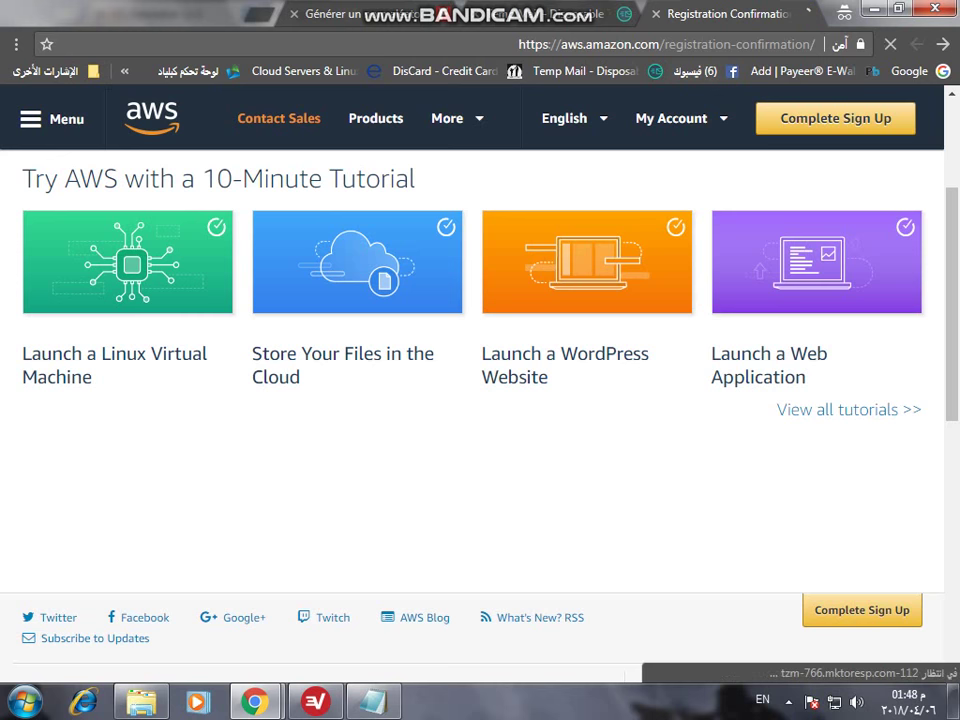
pyautogui.moveTo(672, 118)
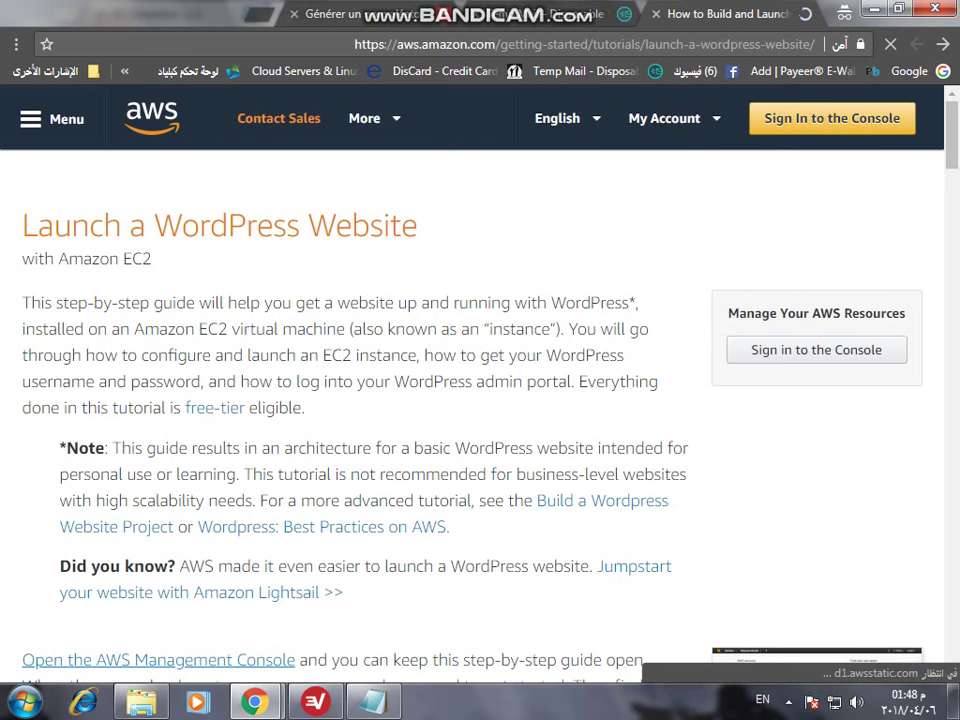
pyautogui.click(705, 194)
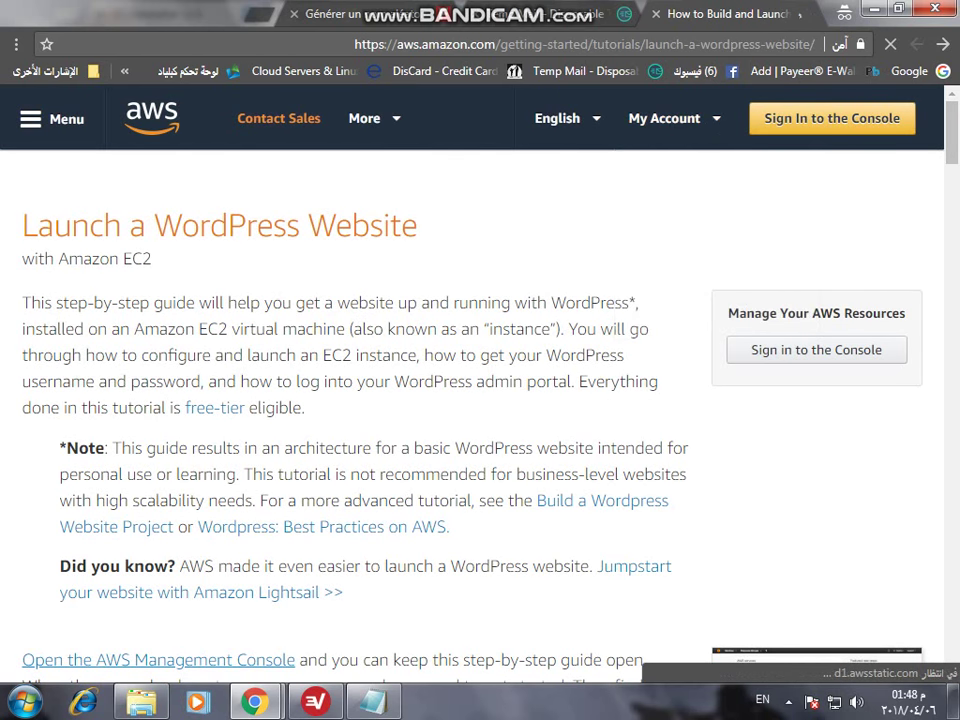
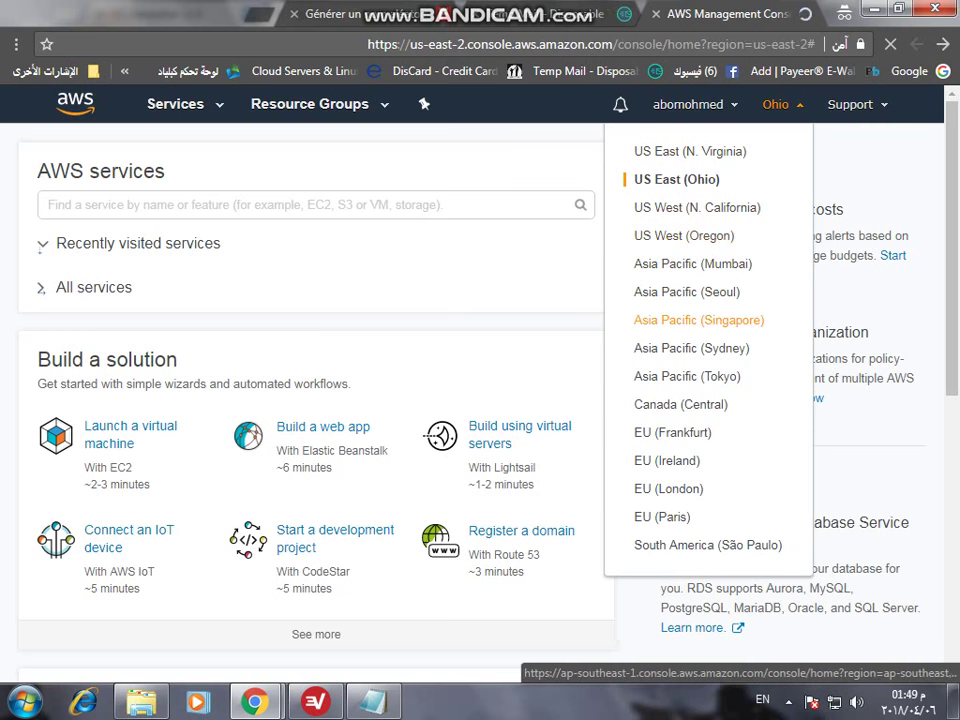
# - Switch the console to Asia Pacific (Tokyo) and open Lightsail from All services
pyautogui.click(686, 376)
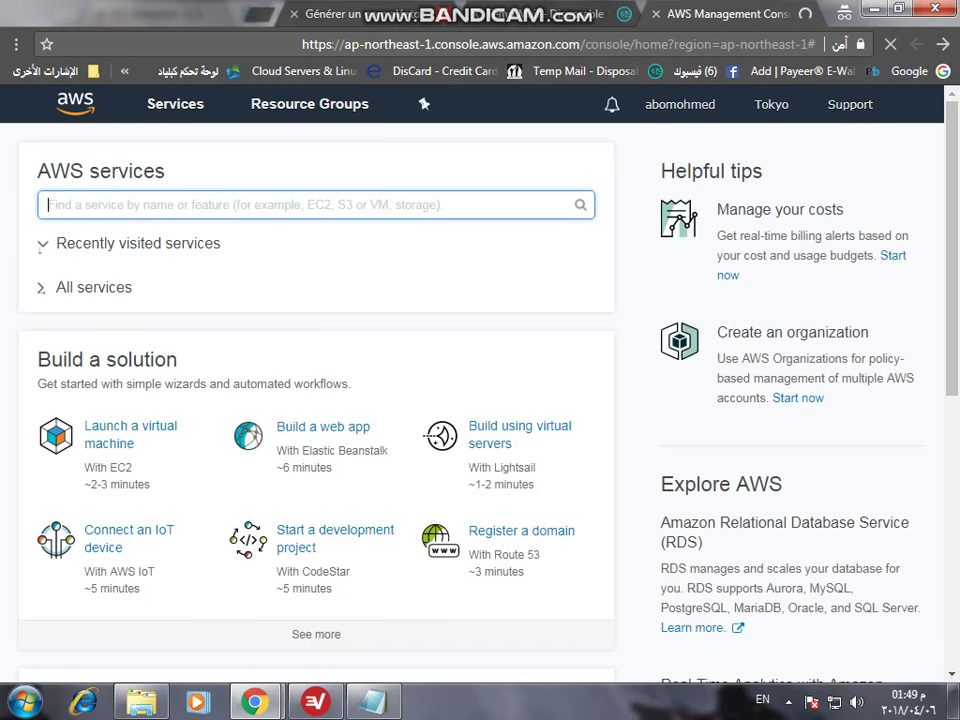
pyautogui.click(93, 287)
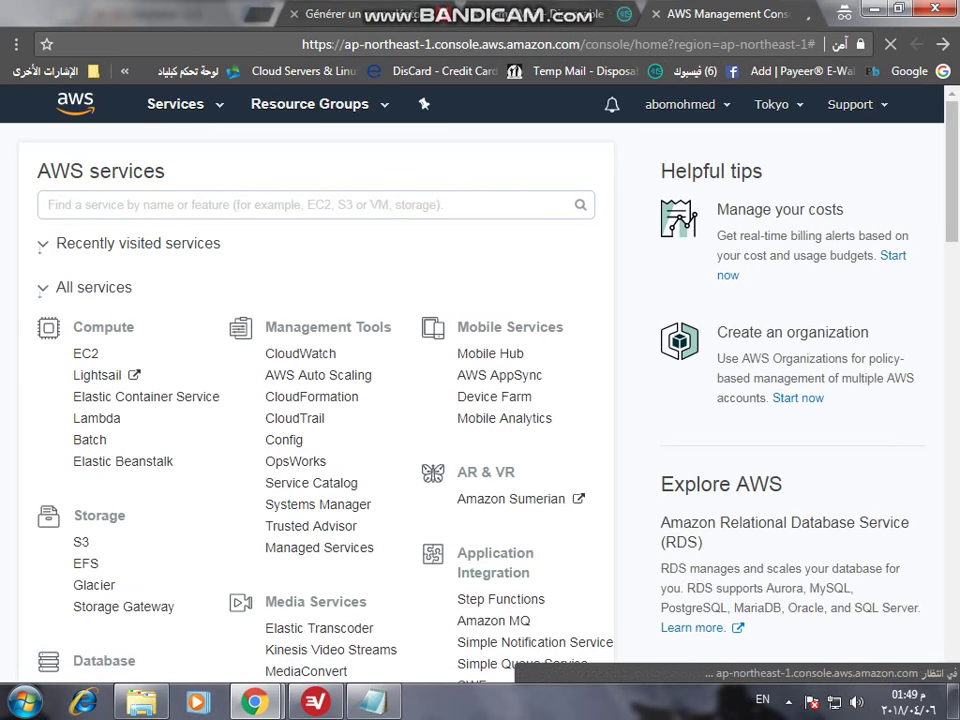
pyautogui.click(96, 373)
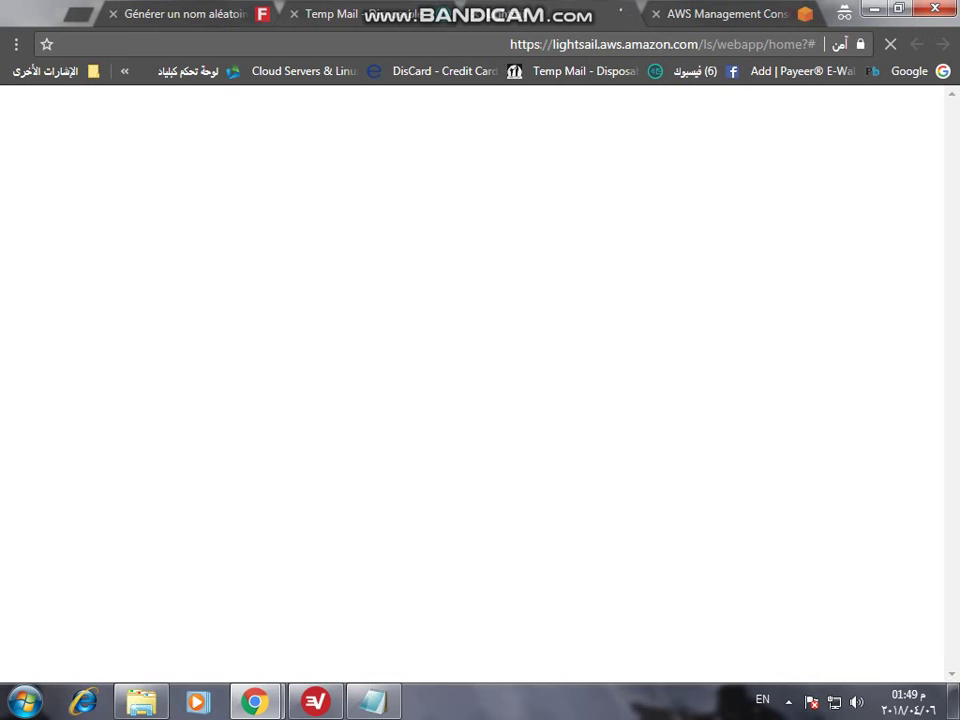
pyautogui.hotkey('ctrl', 'shift', 'Tab')
pyautogui.hotkey('ctrl', 'Tab')
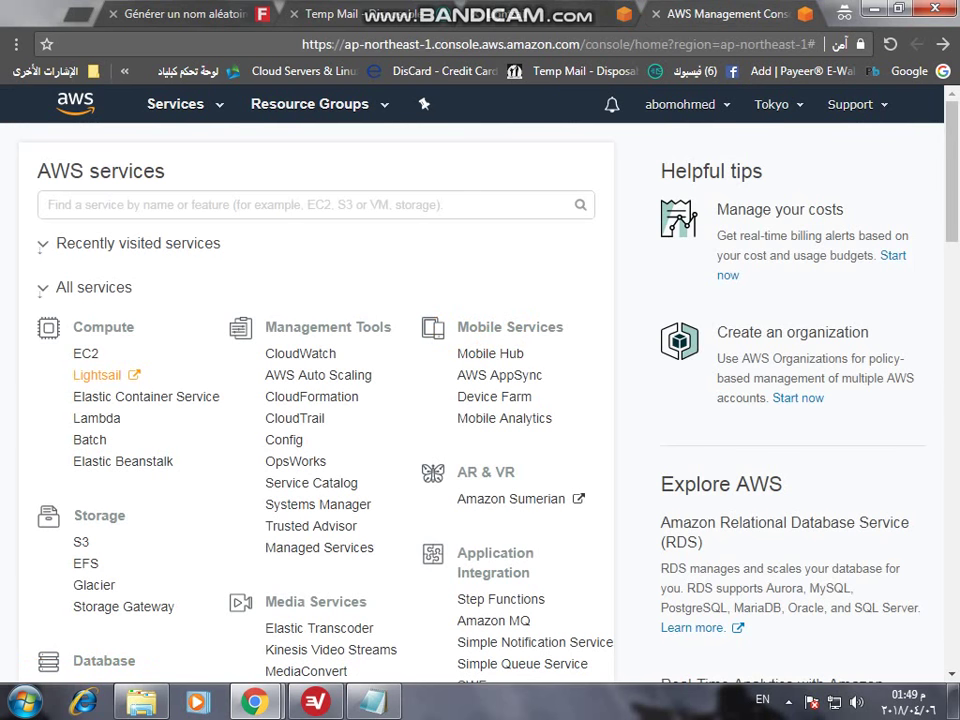
# - Choose Microsoft Windows as the new instance's platform
pyautogui.click(772, 104)
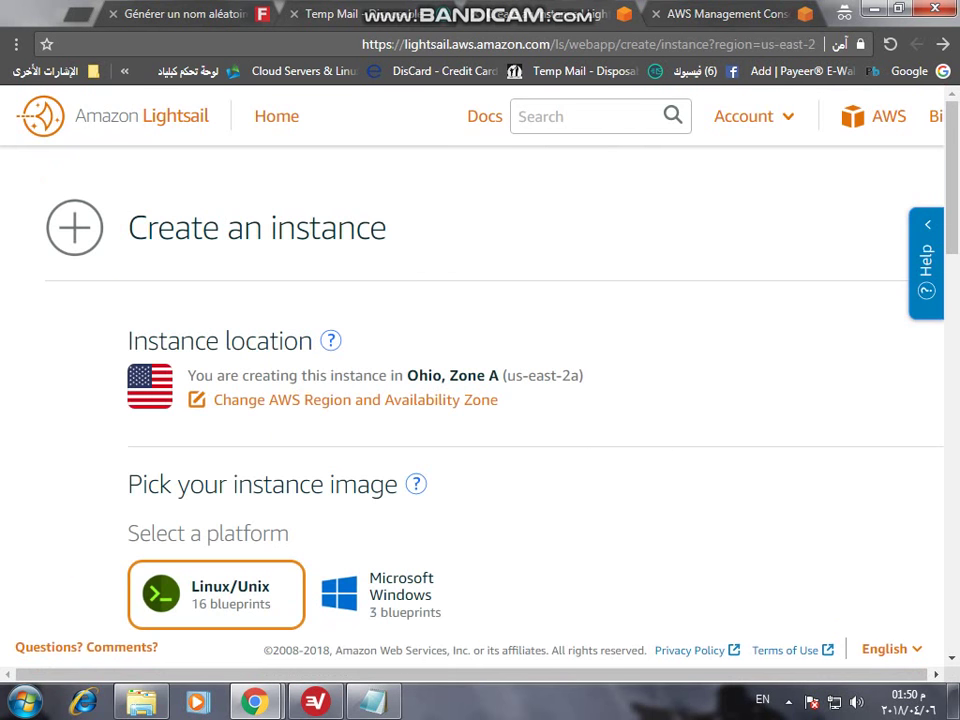
pyautogui.scroll(-2, 480, 400)
pyautogui.scroll(1, 480, 400)
pyautogui.click(395, 500)
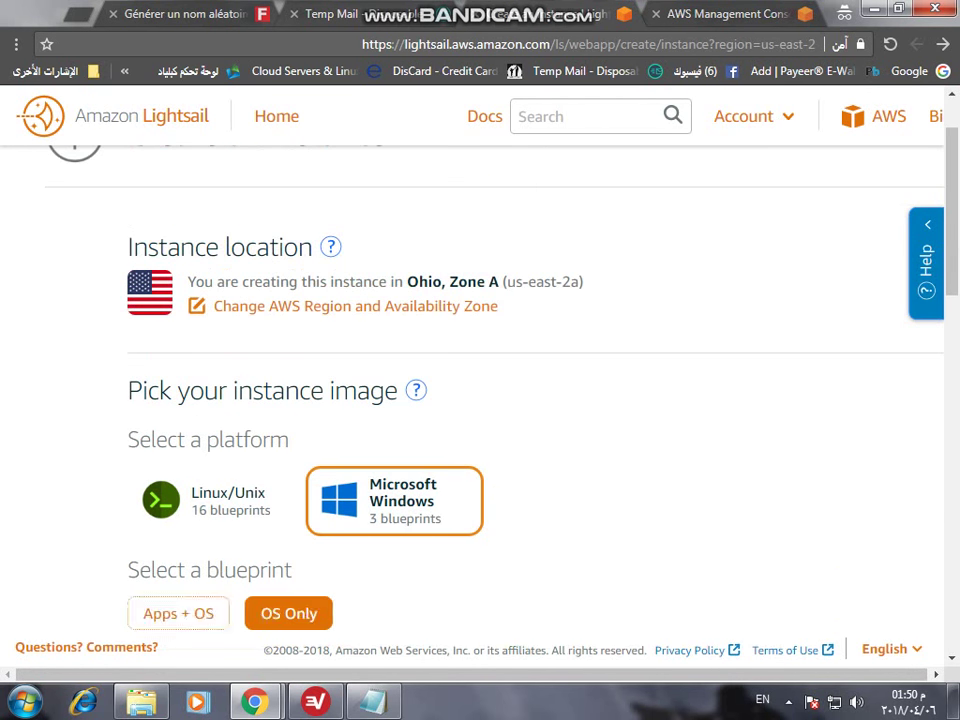
pyautogui.scroll(-1, 480, 400)
pyautogui.scroll(2, 480, 400)
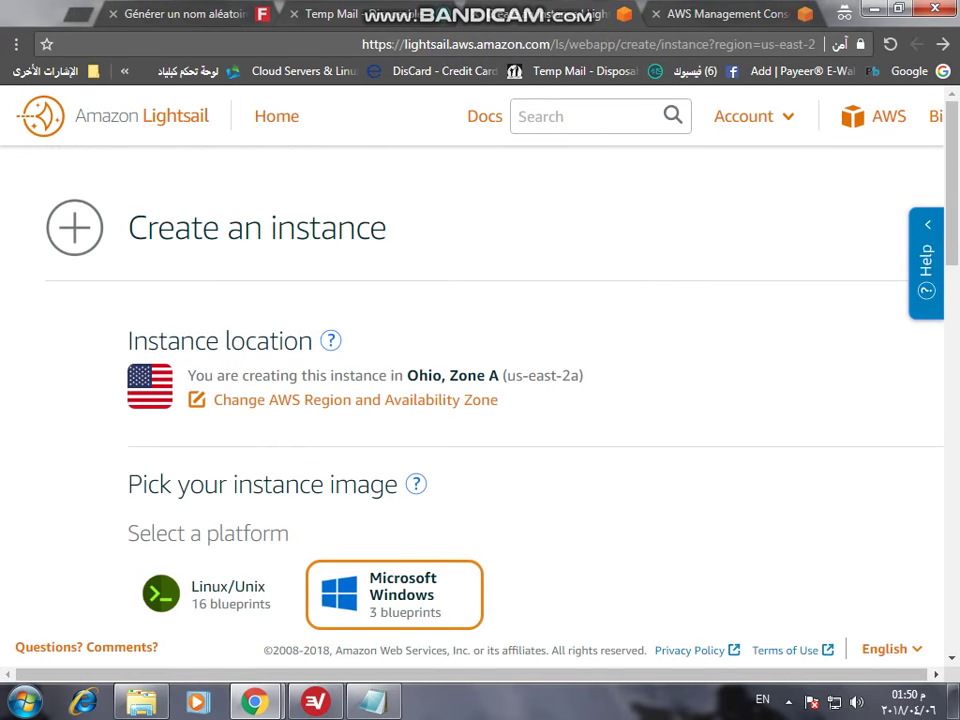
# - Change the instance location to Virginia (us-east-1)
pyautogui.click(355, 399)
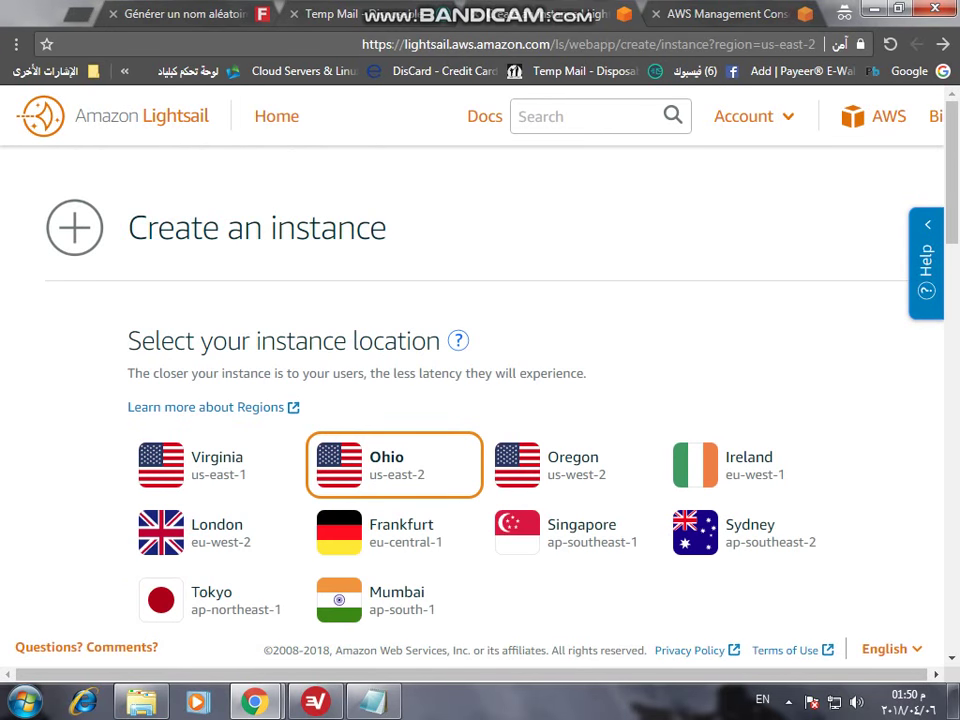
pyautogui.click(215, 464)
pyautogui.click(395, 532)
pyautogui.click(572, 464)
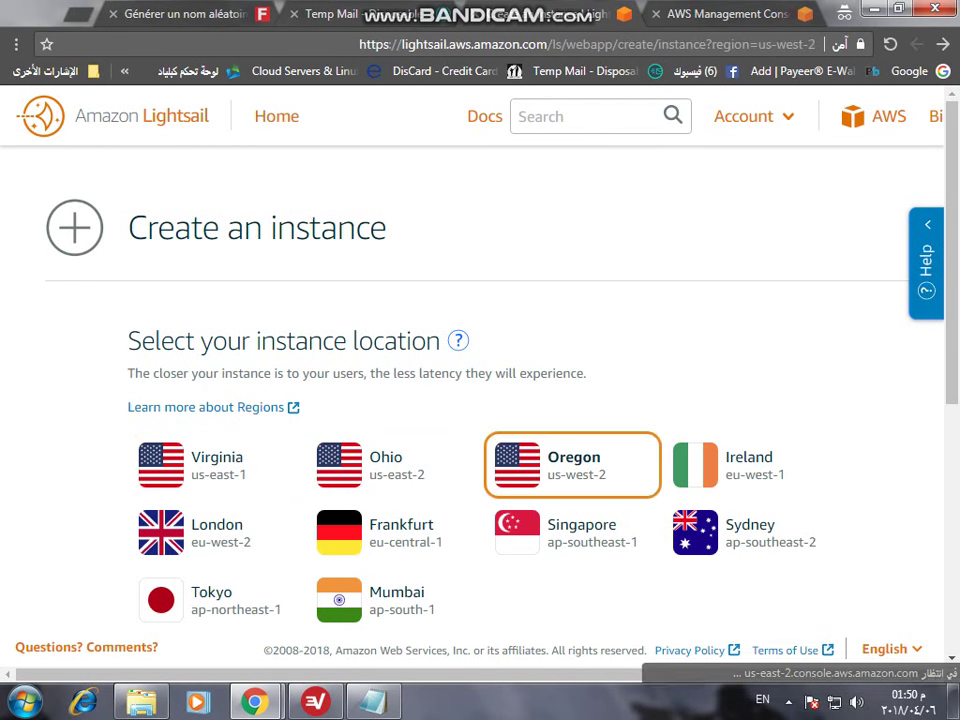
pyautogui.scroll(-2, 480, 400)
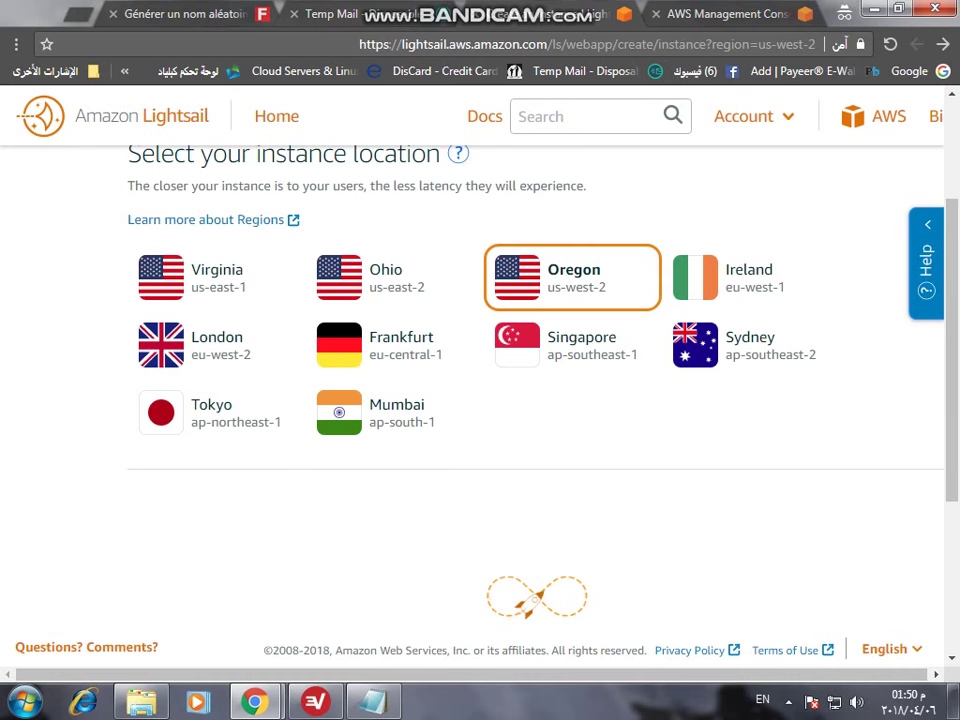
pyautogui.click(216, 277)
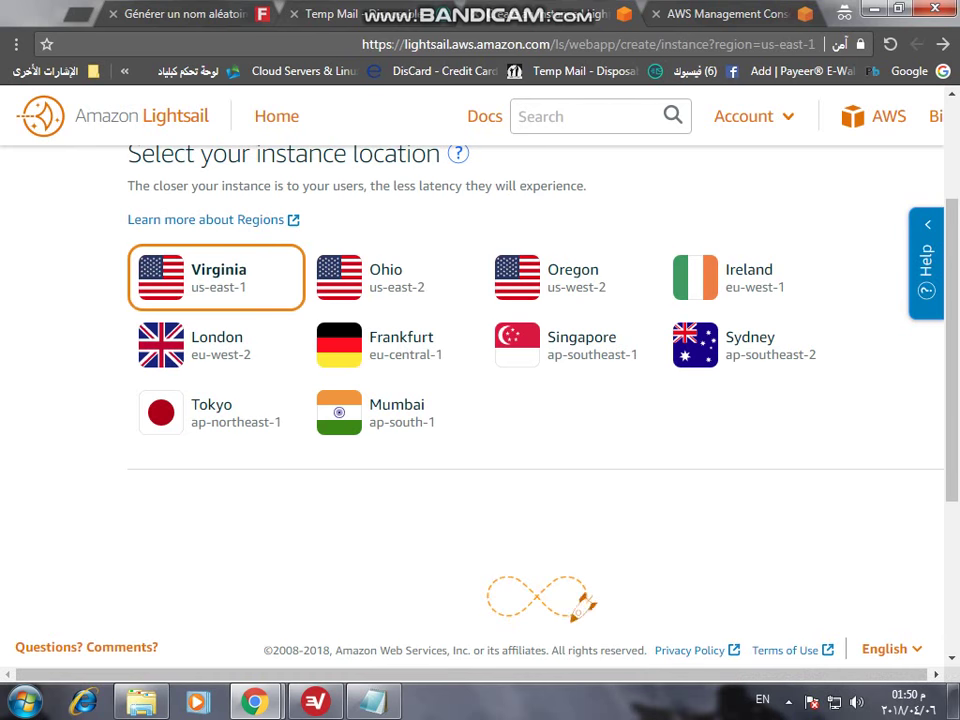
# - Select the Windows Server 2012 R2 blueprint
pyautogui.scroll(-2, 480, 400)
pyautogui.scroll(1, 480, 400)
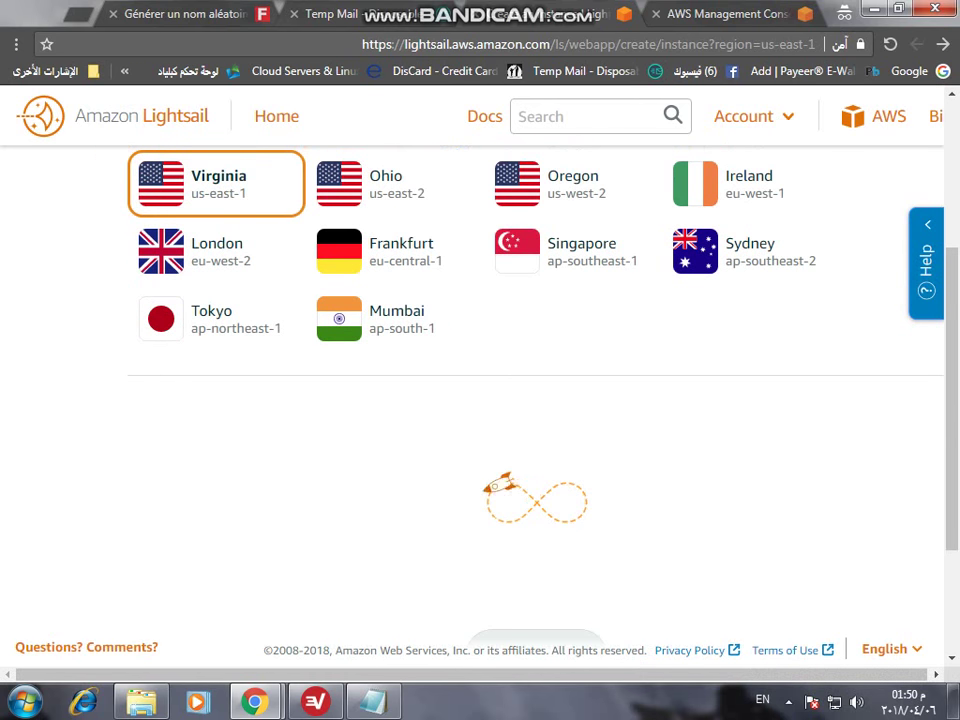
pyautogui.scroll(-1, 480, 400)
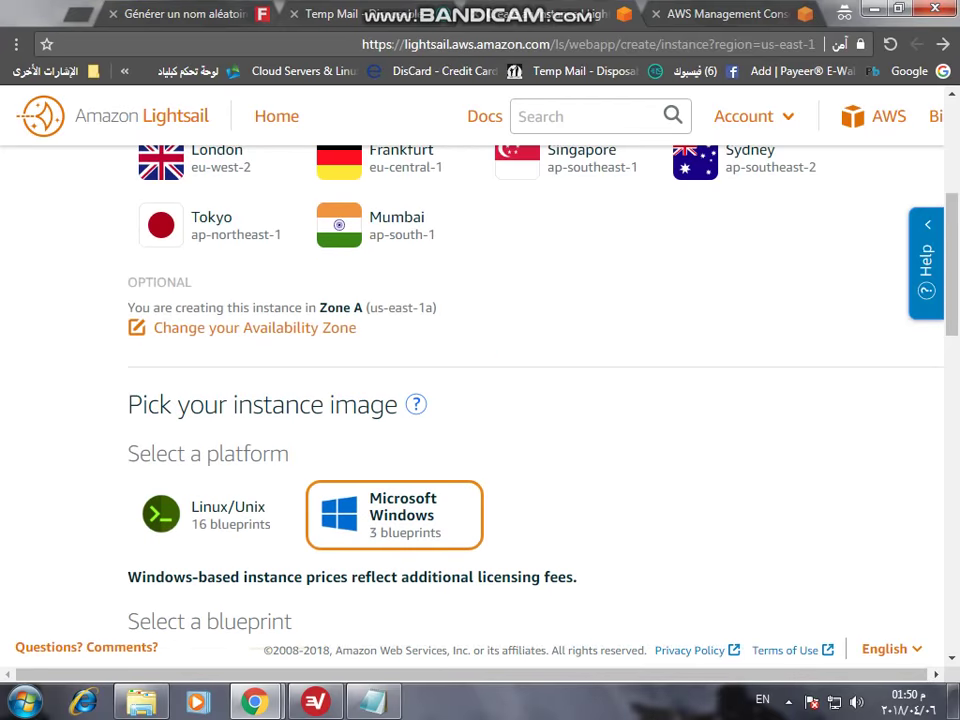
pyautogui.scroll(1, 480, 400)
pyautogui.scroll(-4, 480, 400)
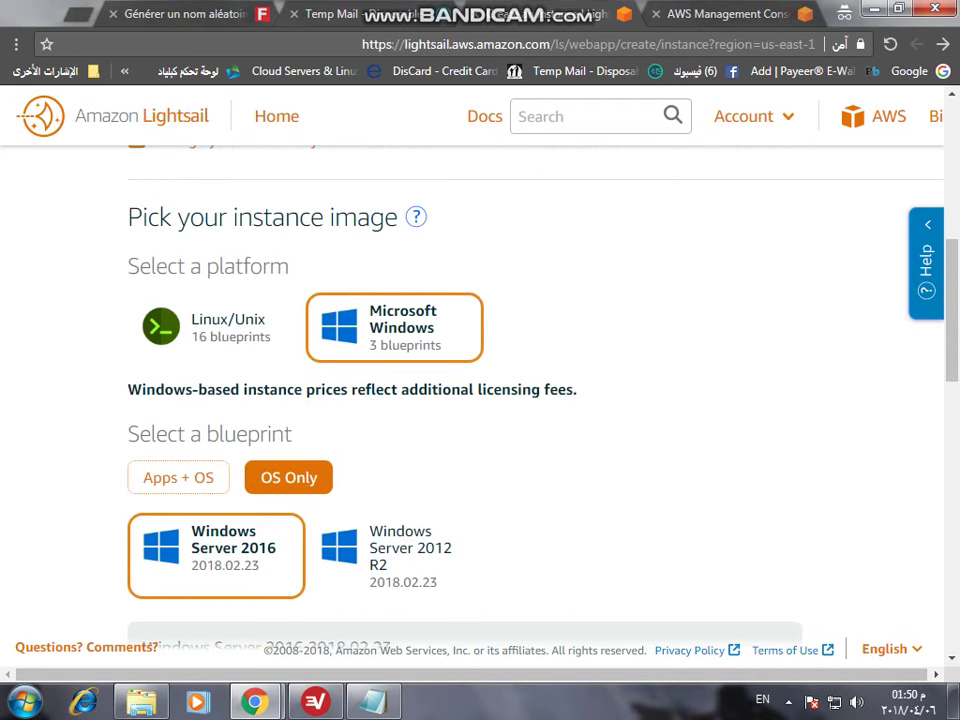
pyautogui.click(385, 460)
# - Try creating the instance on the $30 plan and dismiss the plan size error
pyautogui.scroll(-5, 480, 400)
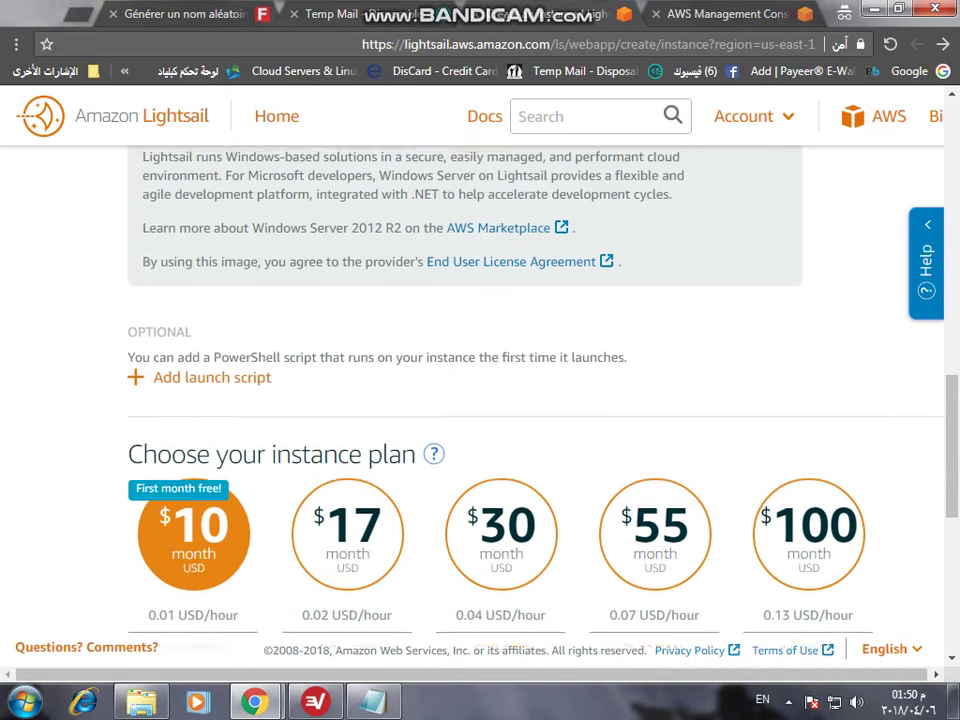
pyautogui.scroll(-2, 480, 400)
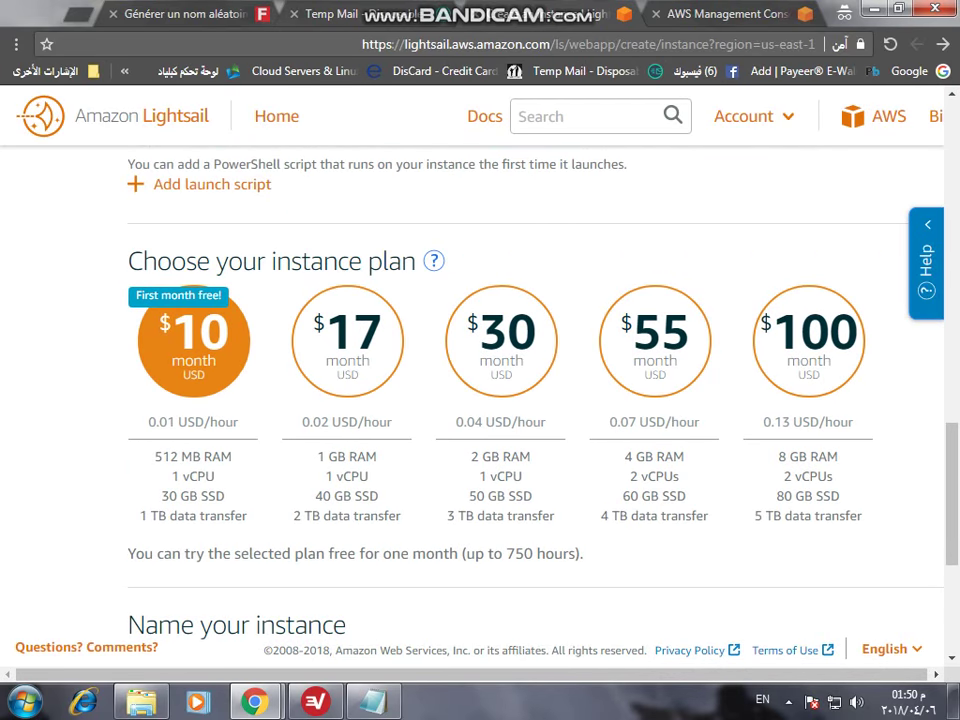
pyautogui.scroll(-4, 480, 400)
pyautogui.scroll(3, 480, 400)
pyautogui.click(347, 247)
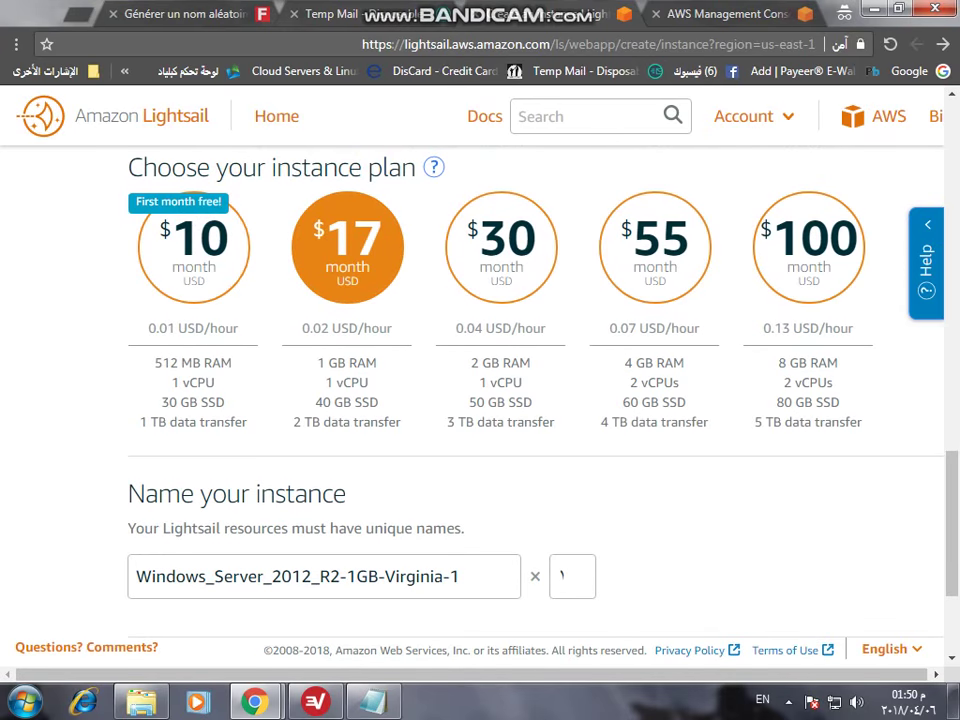
pyautogui.click(501, 247)
pyautogui.scroll(-1, 480, 400)
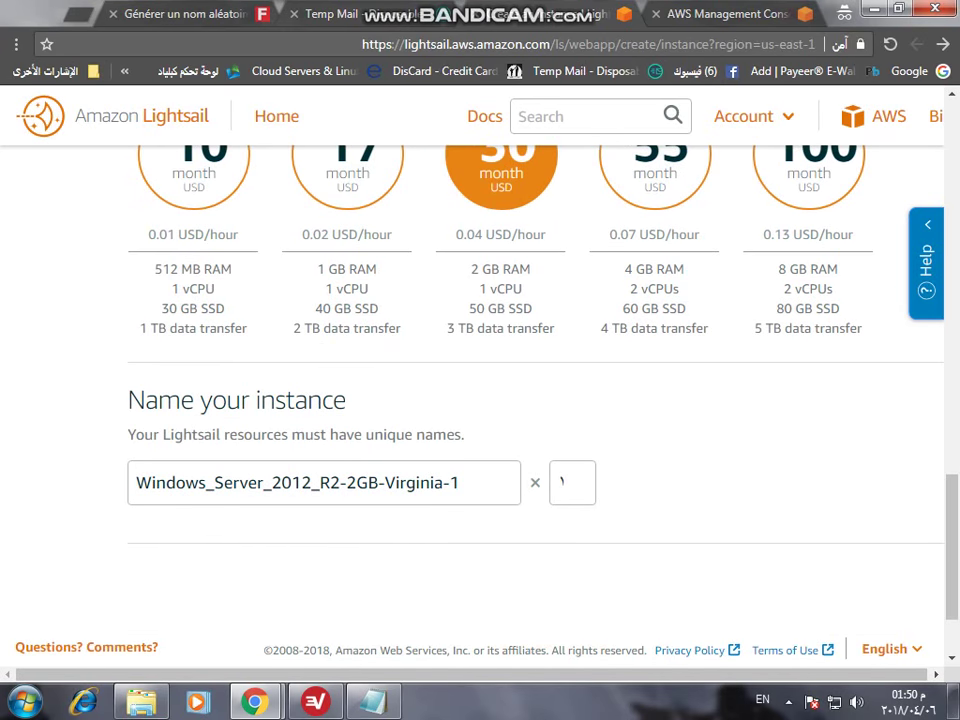
pyautogui.scroll(-1, 480, 400)
pyautogui.click(536, 492)
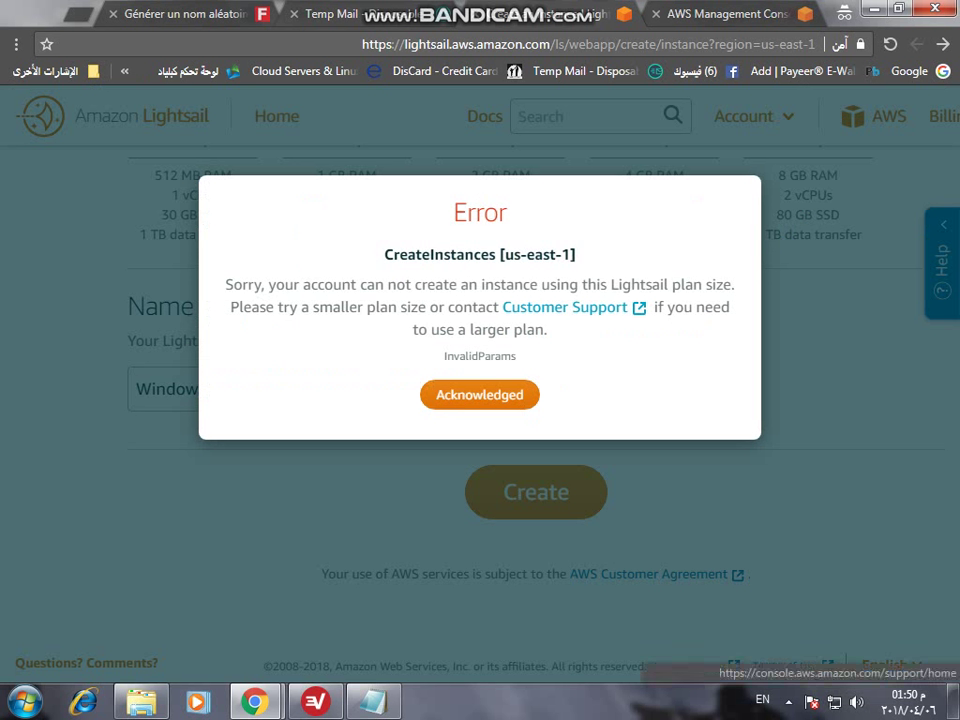
pyautogui.click(480, 394)
# - Create the instance on the $10-per-month 512 MB plan instead
pyautogui.scroll(4, 480, 400)
pyautogui.click(195, 339)
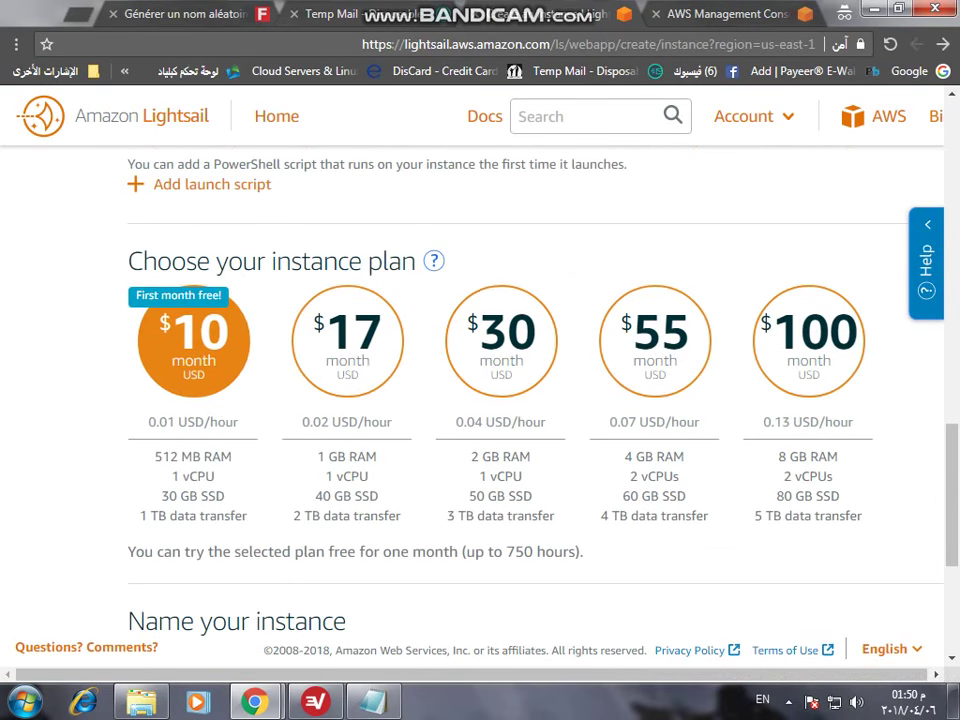
pyautogui.scroll(-4, 480, 400)
pyautogui.click(536, 529)
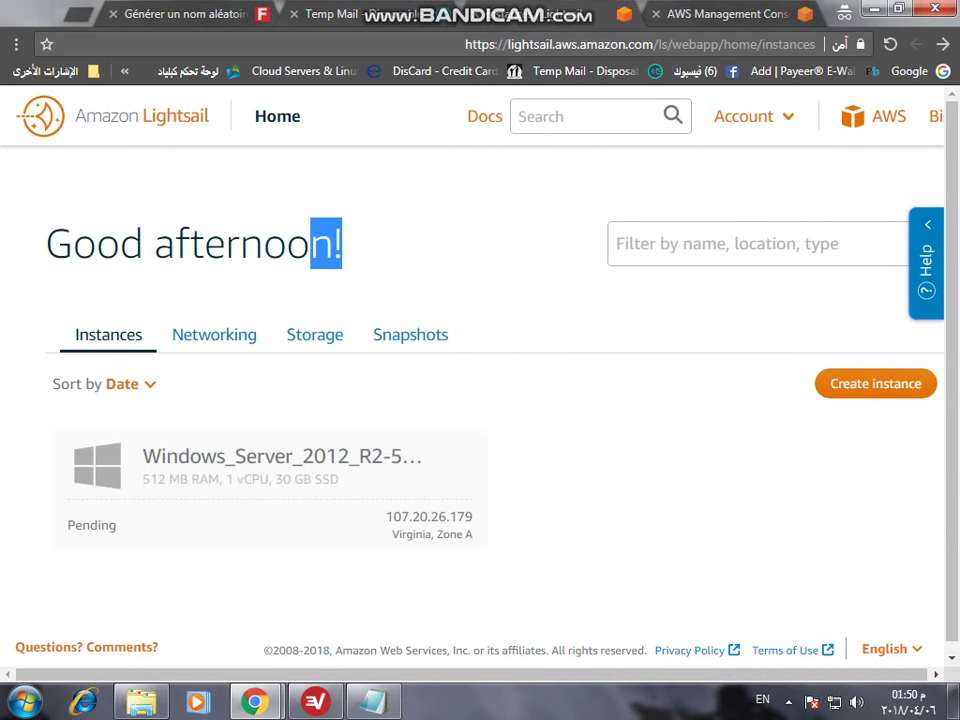
# - Select words in the 'Good afternoon!' heading while the instance starts
pyautogui.click(245, 182)
pyautogui.moveTo(97, 243); pyautogui.dragTo(310, 243)
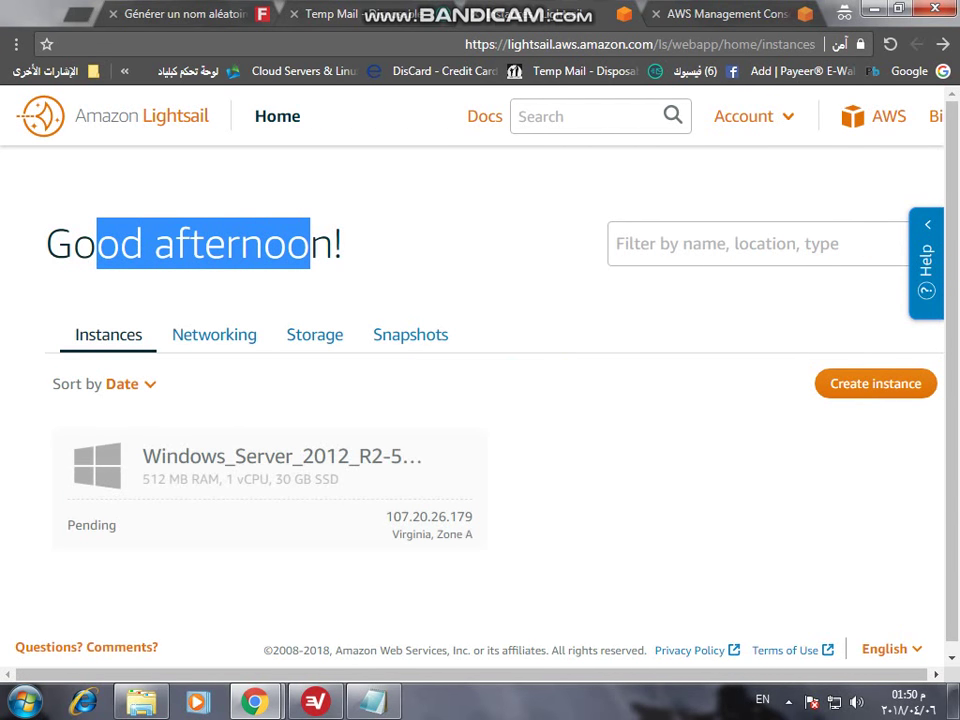
pyautogui.click(94, 243)
pyautogui.doubleClick(94, 243)
pyautogui.doubleClick(243, 243)
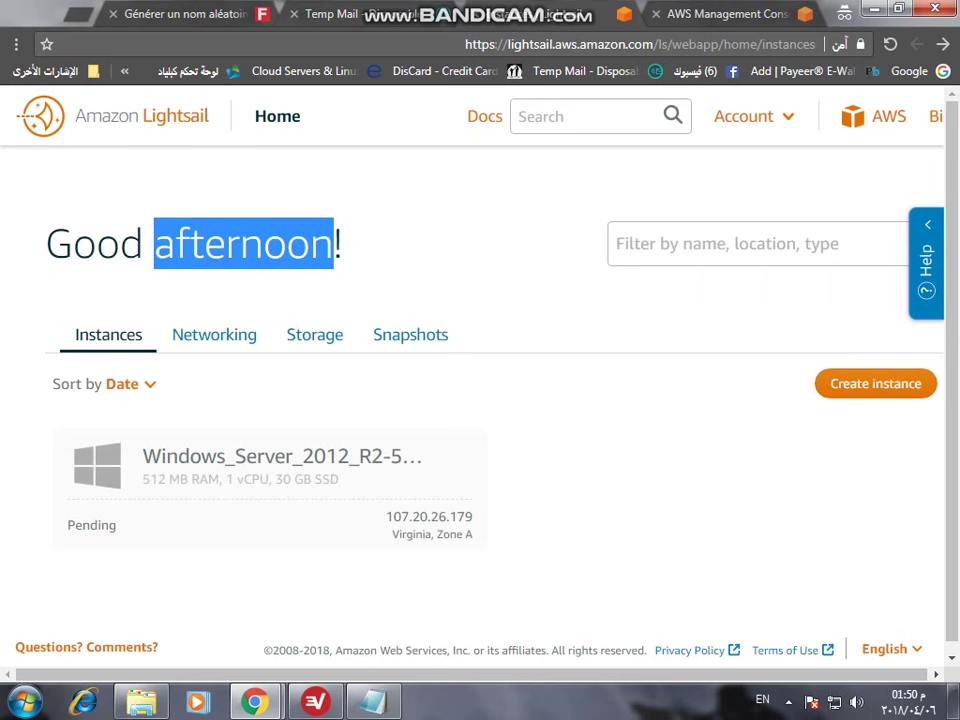
pyautogui.doubleClick(338, 243)
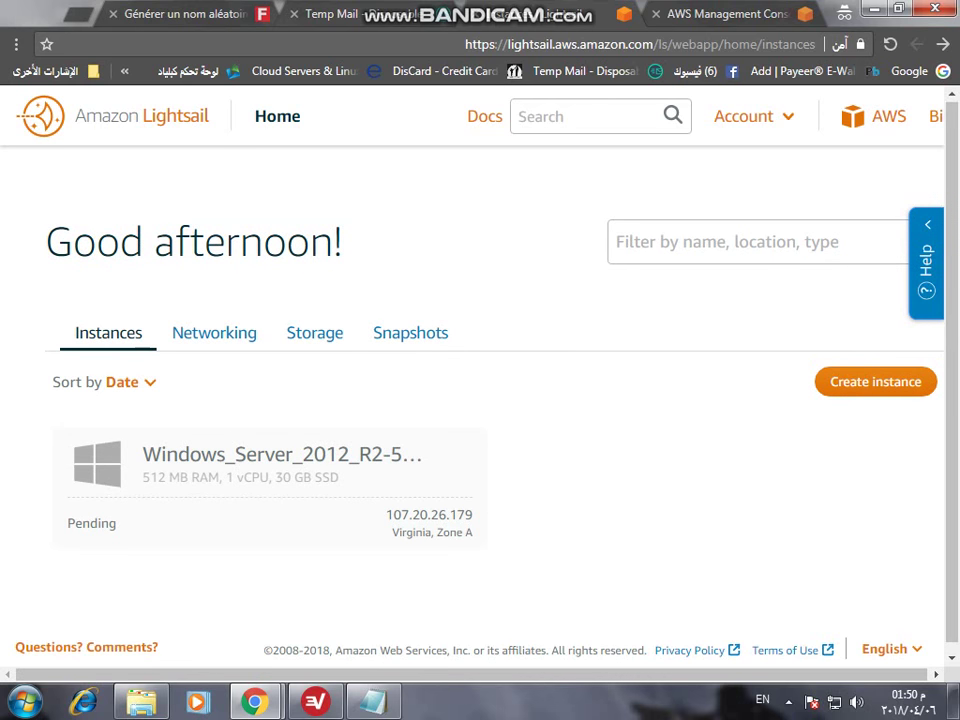
pyautogui.scroll(-1, 480, 400)
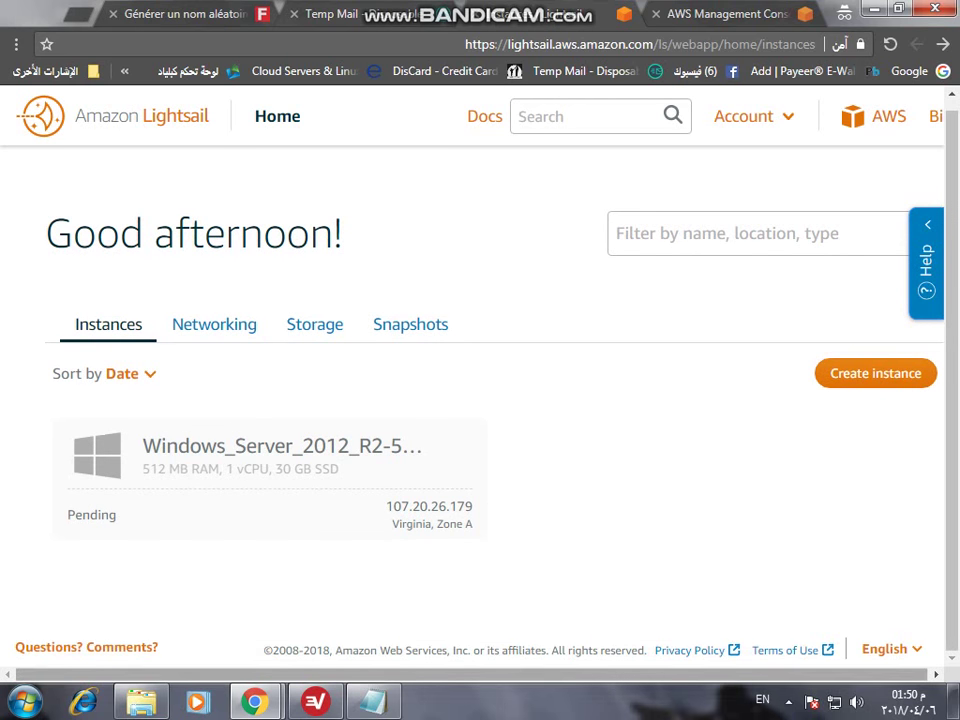
pyautogui.scroll(1, 875, 379)
# - Check the console tab, refresh the Temp Mail inbox, and return to Lightsail instances
pyautogui.hotkey('ctrl', 'Tab')
pyautogui.scroll(-6, 480, 380)
pyautogui.scroll(6, 480, 380)
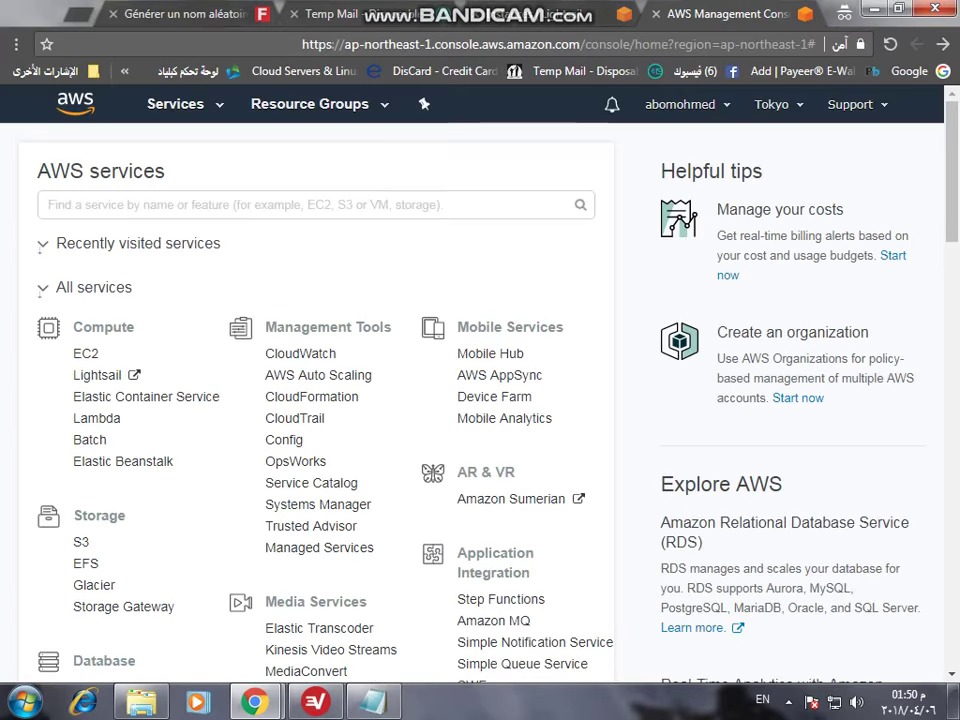
pyautogui.hotkey('ctrl', 'shift', 'Tab')
pyautogui.hotkey('ctrl', 'shift', 'Tab')
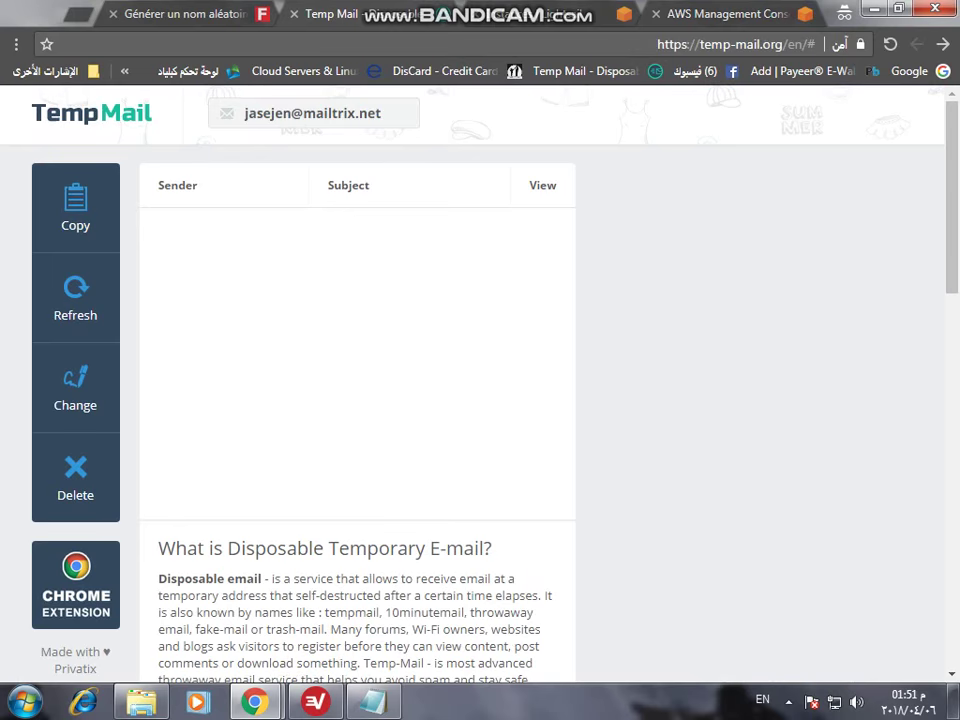
pyautogui.click(75, 300)
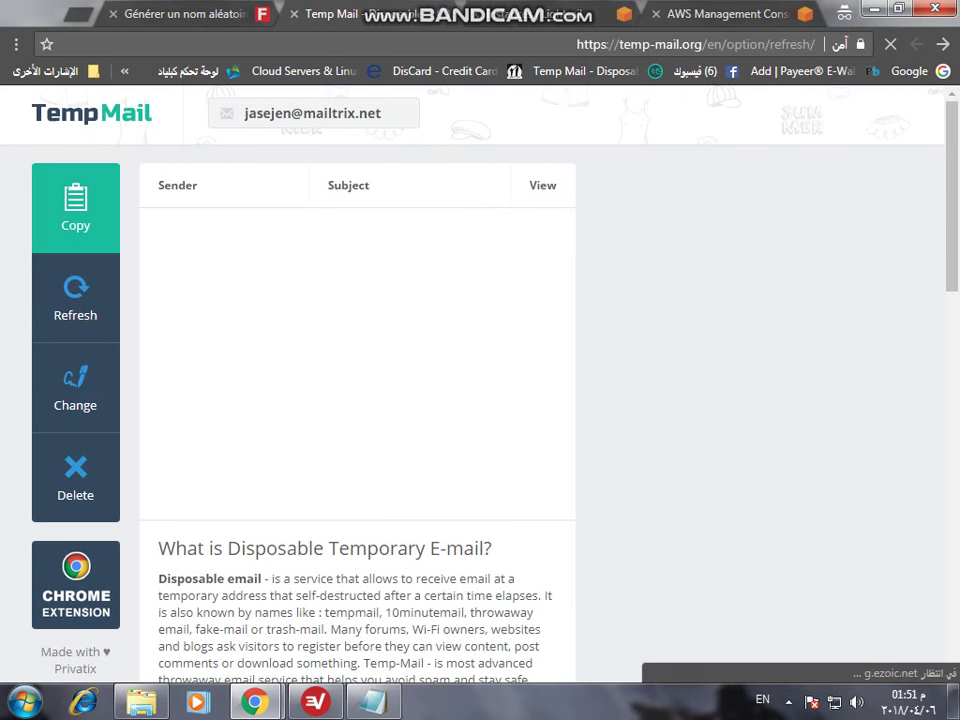
pyautogui.click(725, 14)
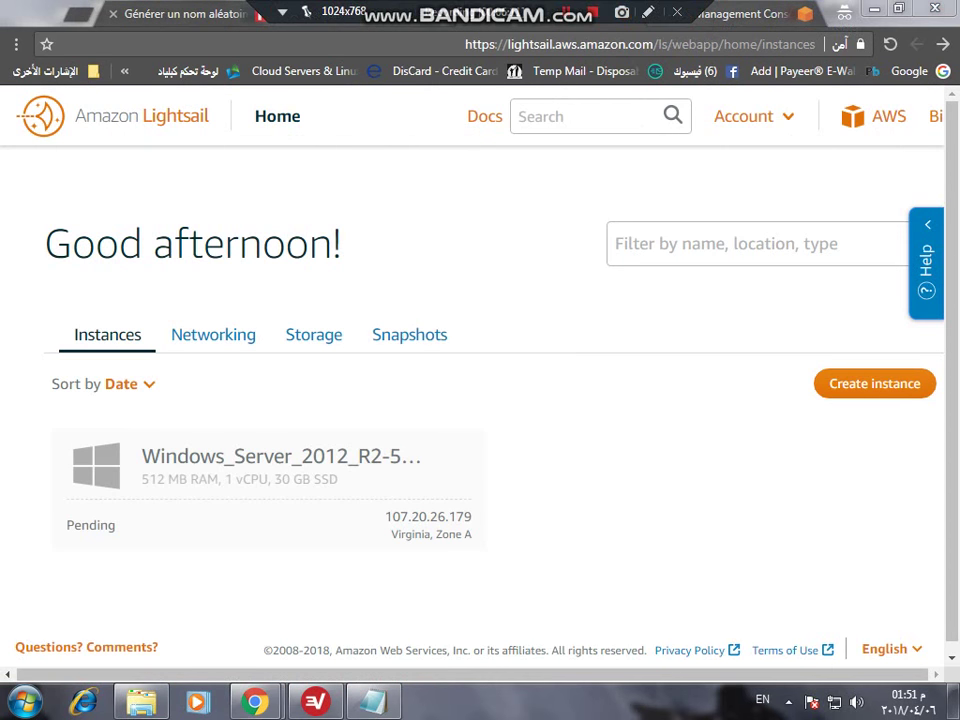
pyautogui.moveTo(254, 702)
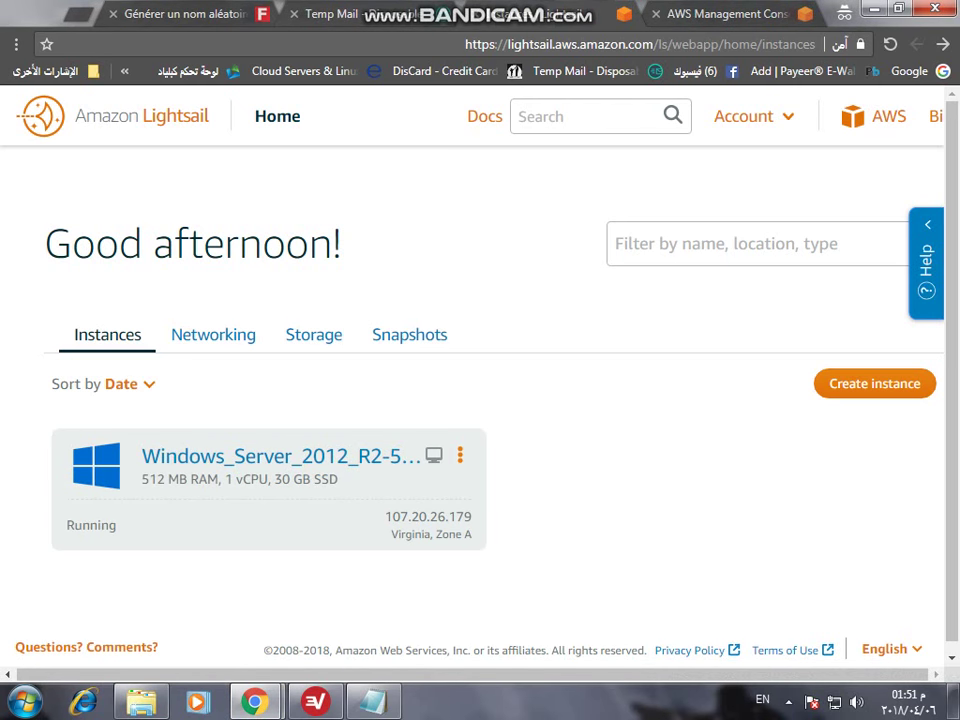
# - Open the Windows Server instance's management Connect page
pyautogui.click(460, 455)
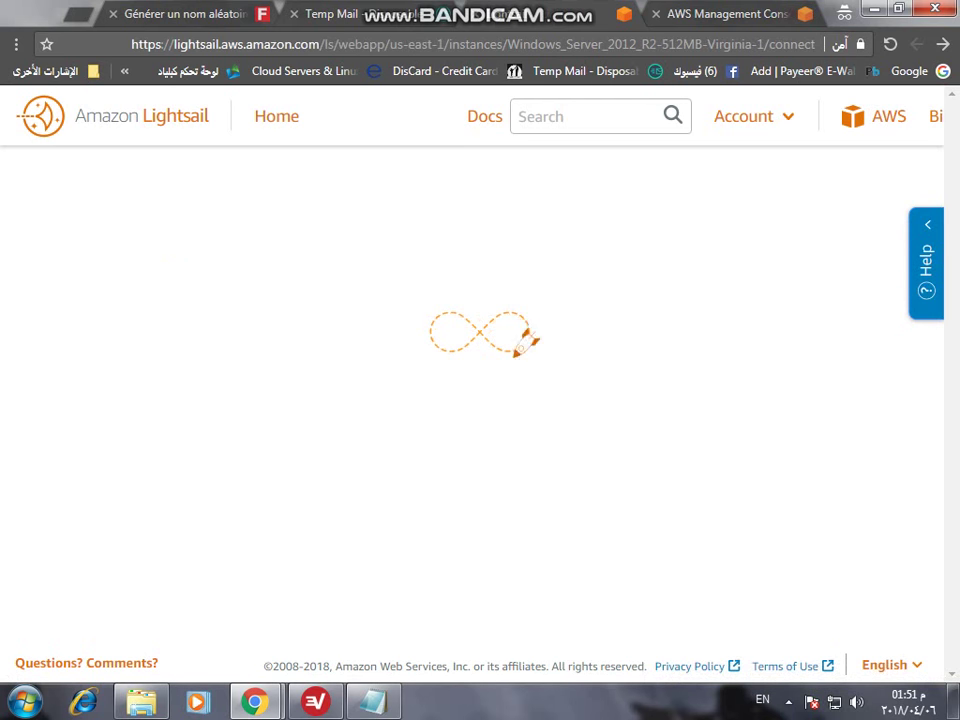
pyautogui.scroll(-3, 480, 400)
pyautogui.scroll(-2, 480, 400)
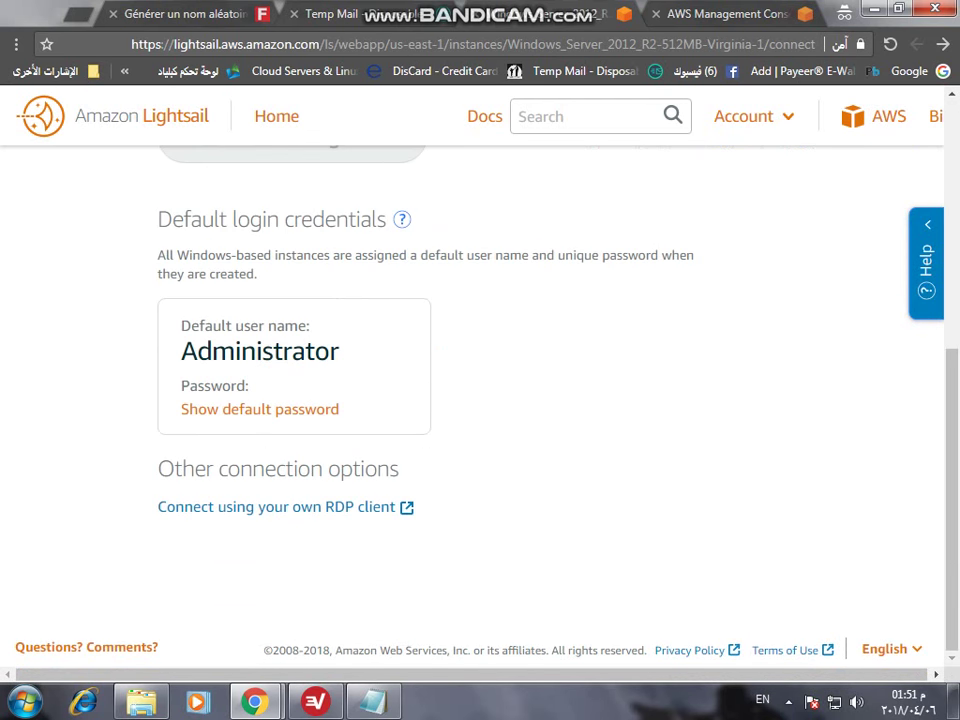
pyautogui.scroll(5, 480, 400)
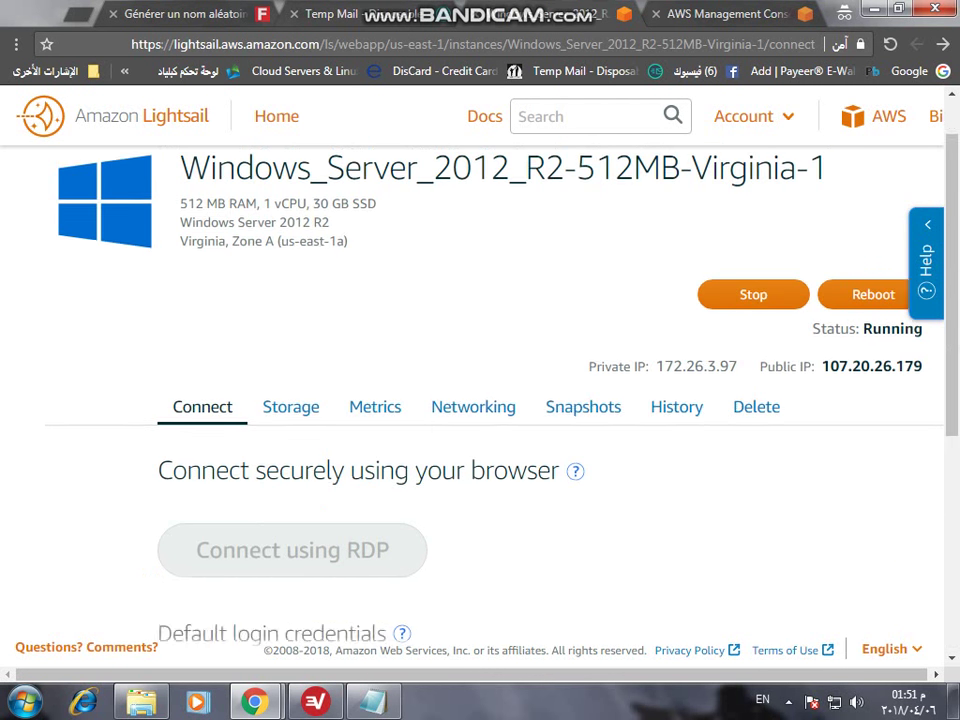
# - Copy the public IP 107.20.26.179 and bring up the Windows Start menu
pyautogui.doubleClick(871, 430)
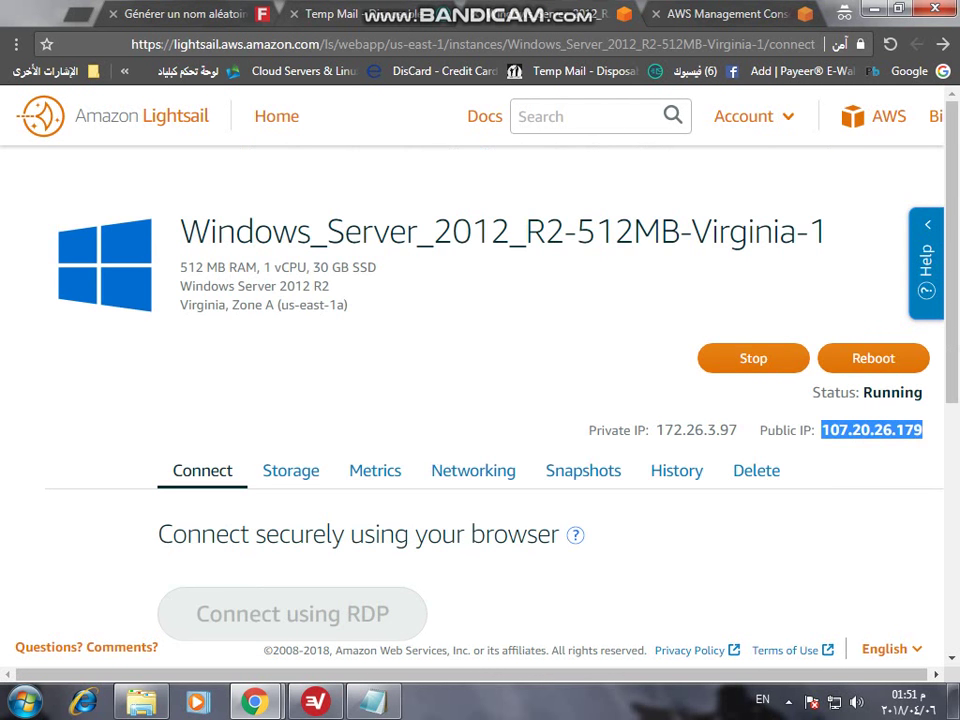
pyautogui.rightClick(820, 432)
pyautogui.click(740, 444)
pyautogui.scroll(-4, 480, 400)
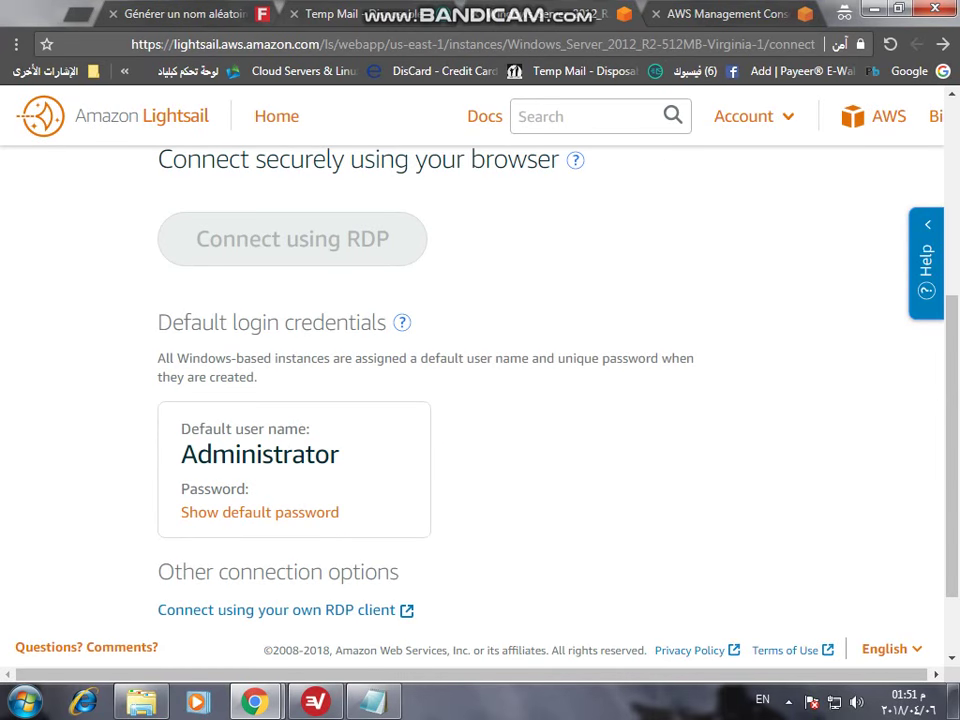
pyautogui.press('super')
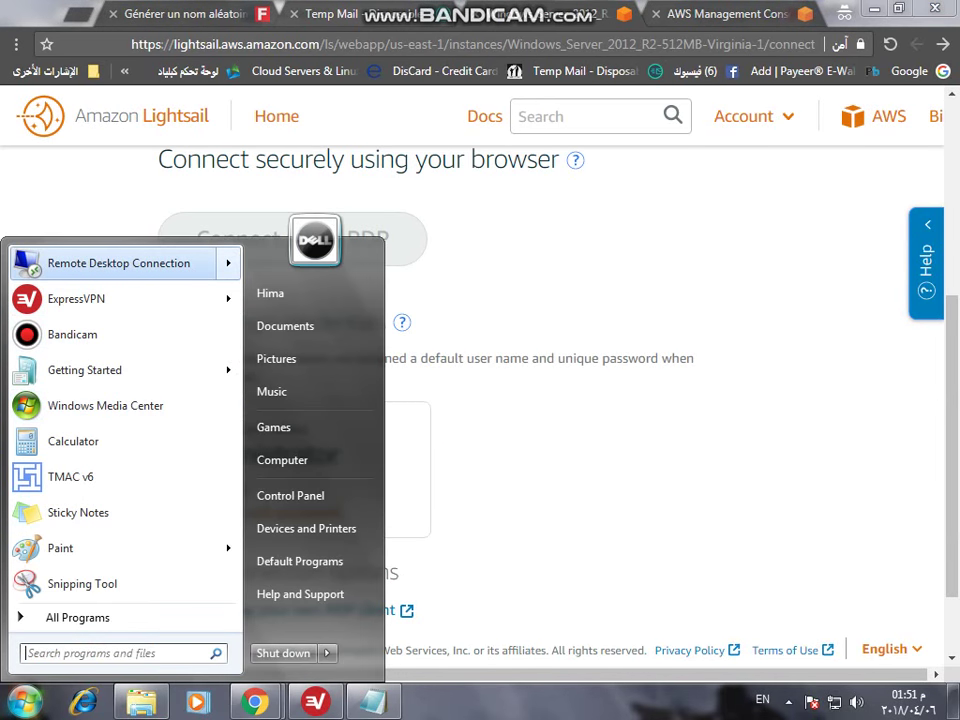
# - Launch Remote Desktop Connection with 107.20.26.179 as the computer and show Options
pyautogui.click(120, 263)
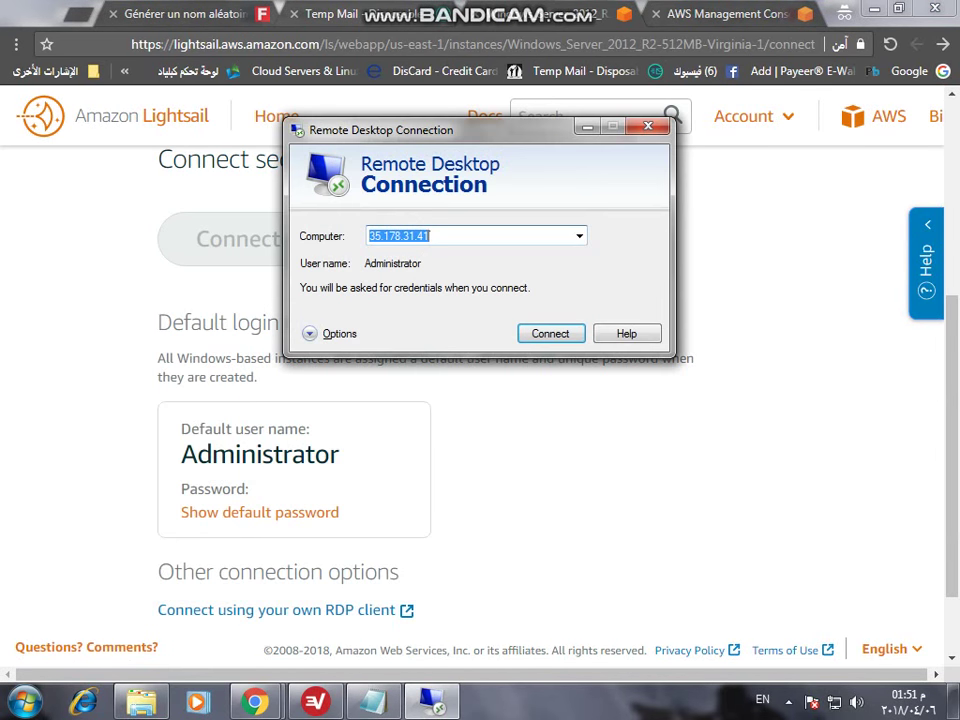
pyautogui.rightClick(435, 242)
pyautogui.click(482, 319)
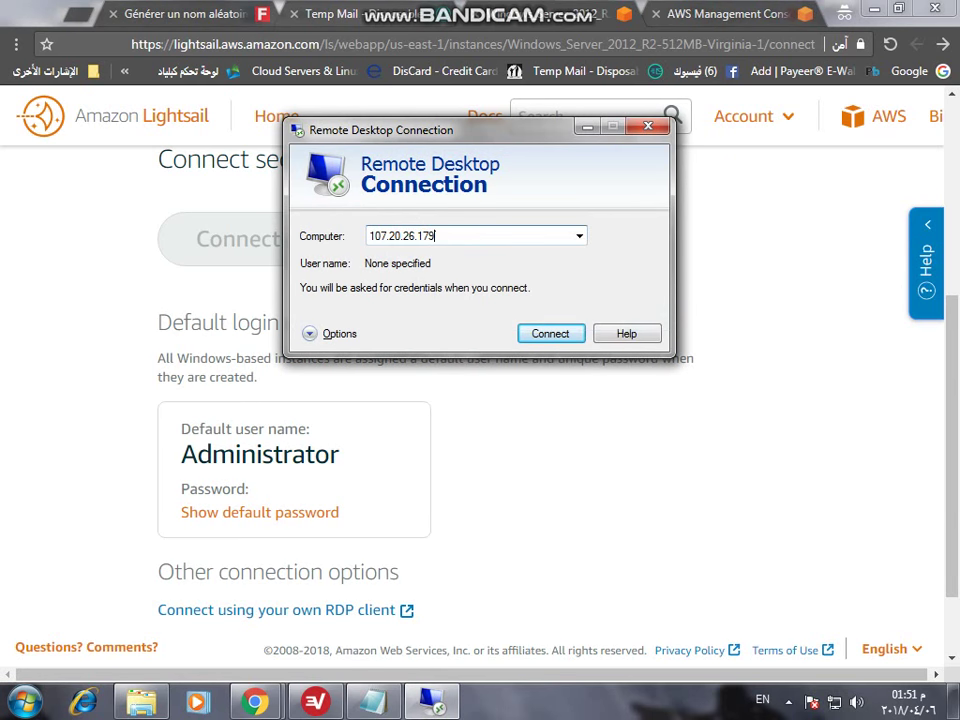
pyautogui.hotkey('alt', 'o')
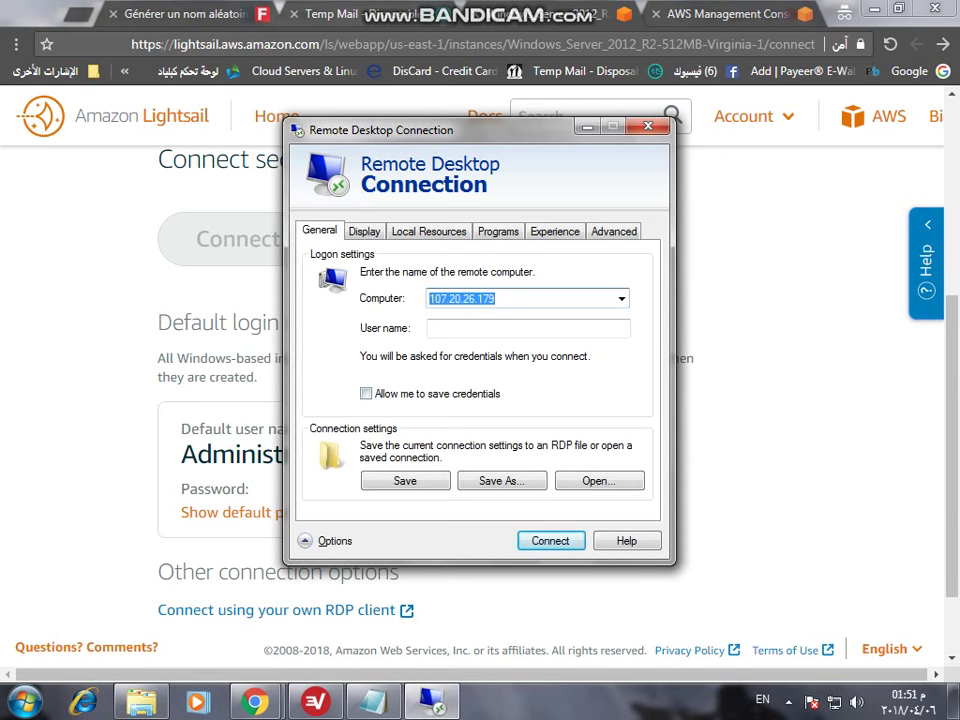
# - Enter Administrator as the user name, connect, and accept the trust prompt
pyautogui.doubleClick(230, 454)
pyautogui.rightClick(212, 452)
pyautogui.click(150, 461)
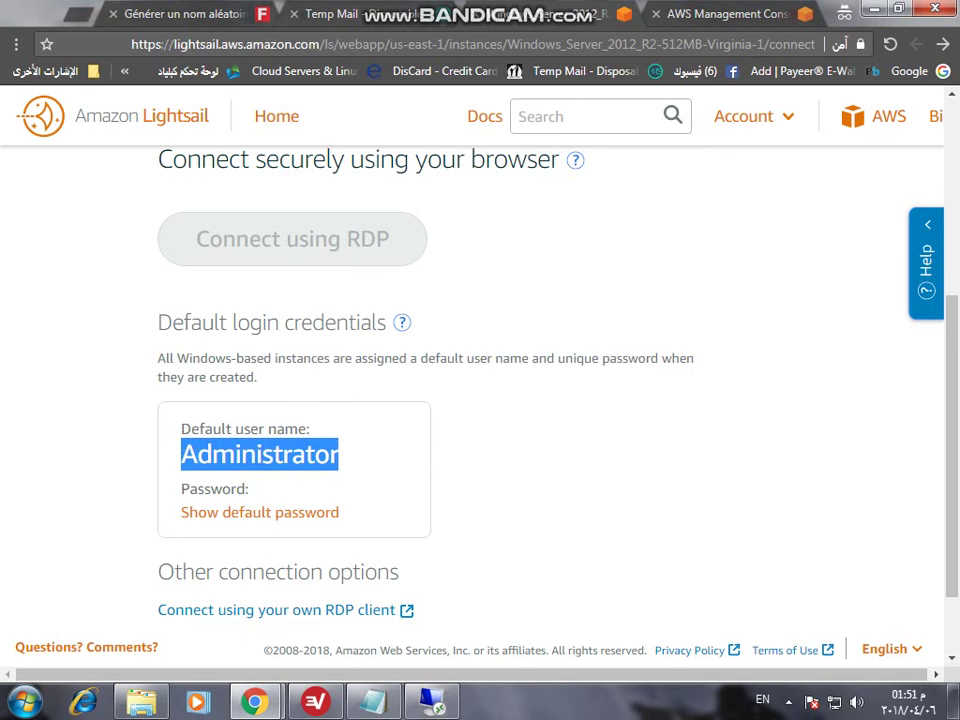
pyautogui.click(432, 700)
pyautogui.click(460, 328)
pyautogui.rightClick(460, 335)
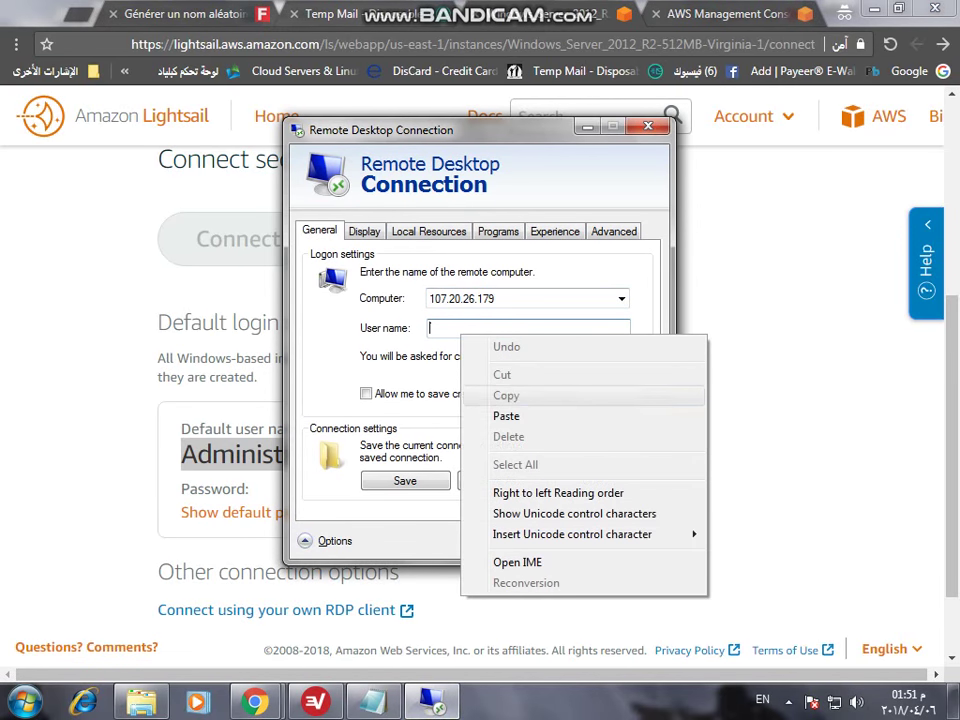
pyautogui.click(506, 415)
pyautogui.click(550, 540)
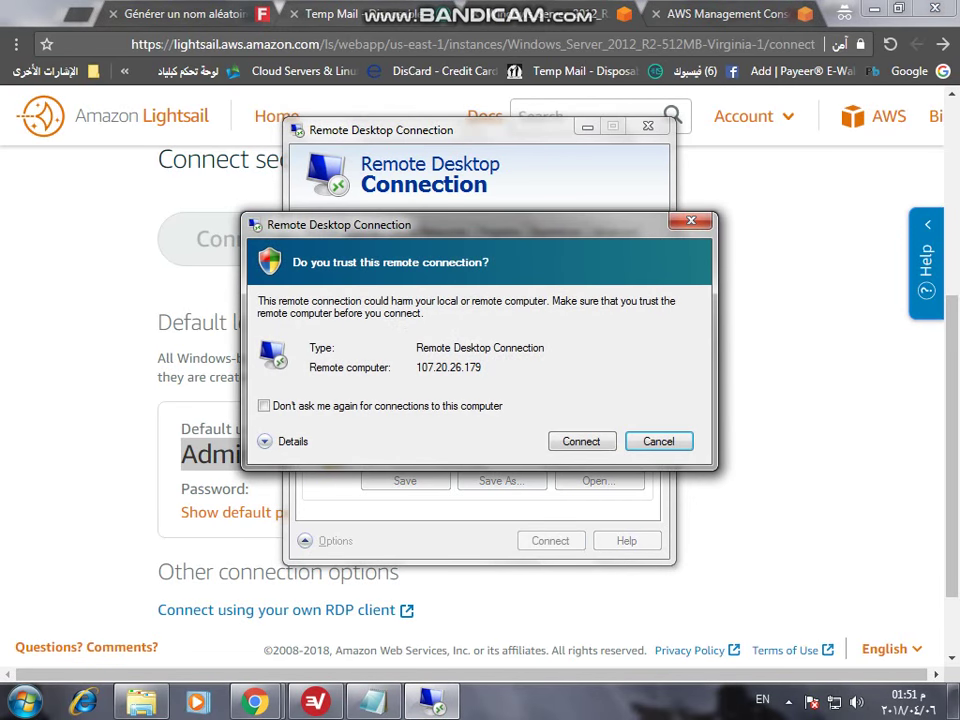
pyautogui.press('Return')
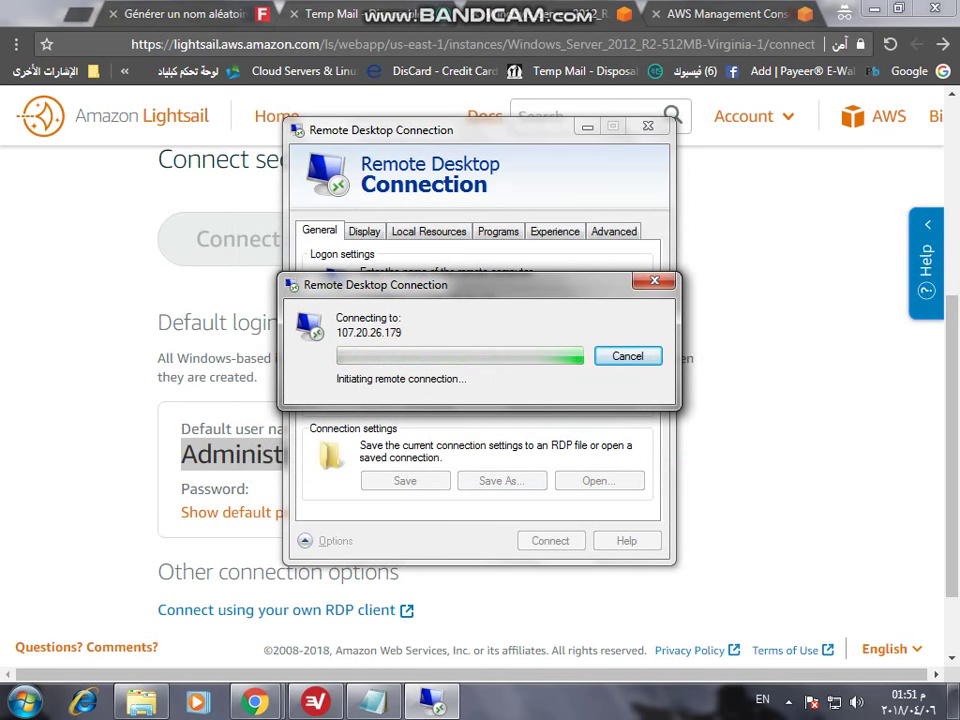
pyautogui.scroll(-2, 480, 380)
# - Request the default password repeatedly, dismissing each 'Password not available' notice
pyautogui.click(260, 409)
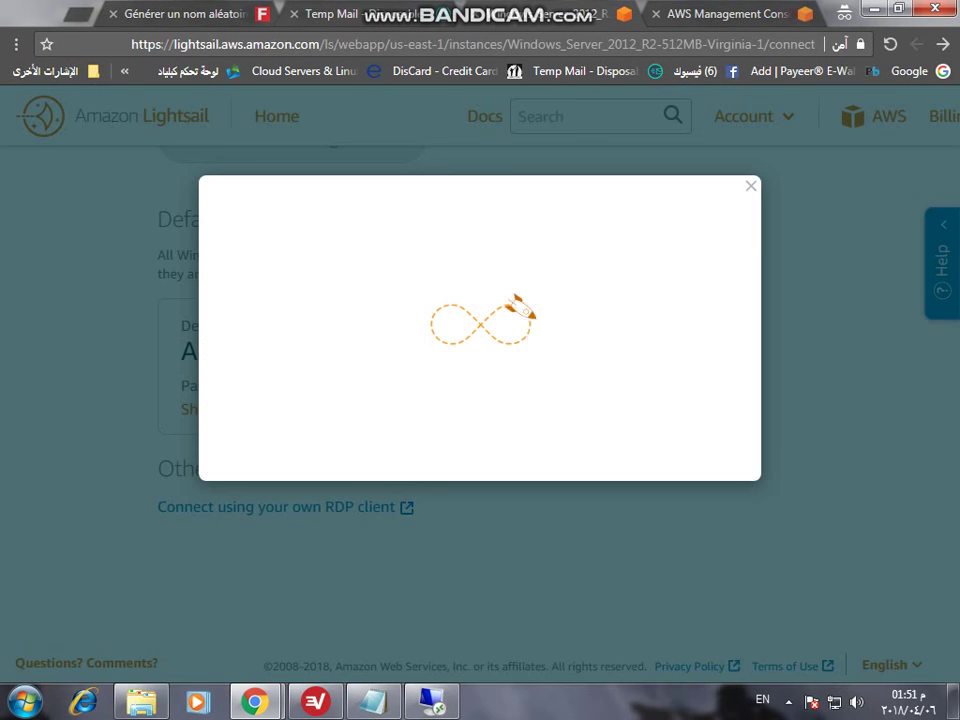
pyautogui.click(478, 294)
pyautogui.moveTo(180, 409); pyautogui.dragTo(253, 409)
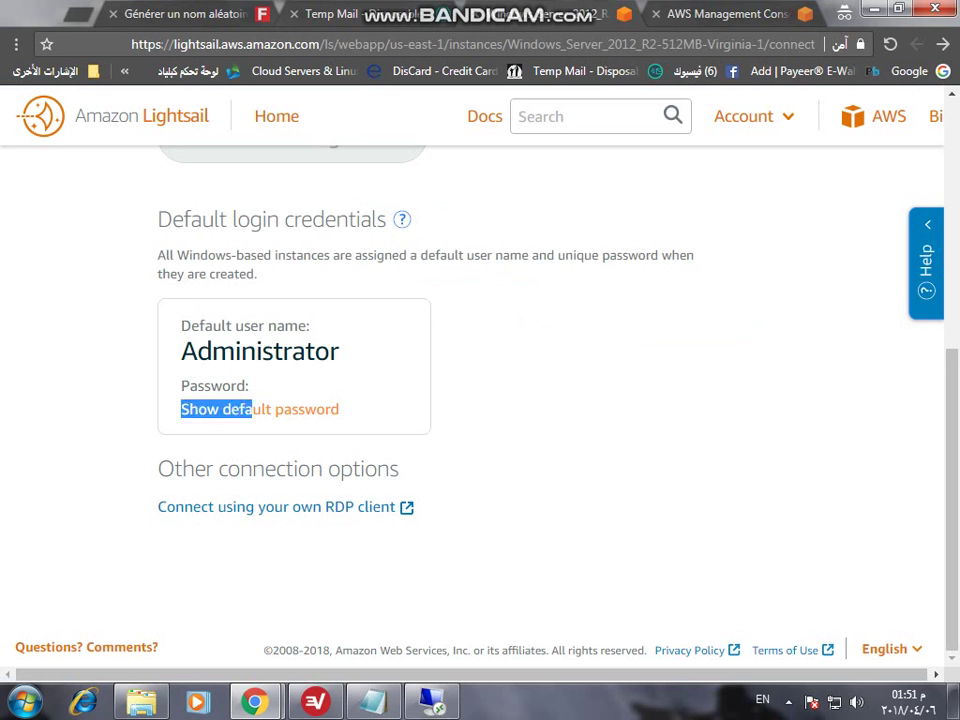
pyautogui.click(253, 409)
pyautogui.click(477, 294)
pyautogui.click(253, 409)
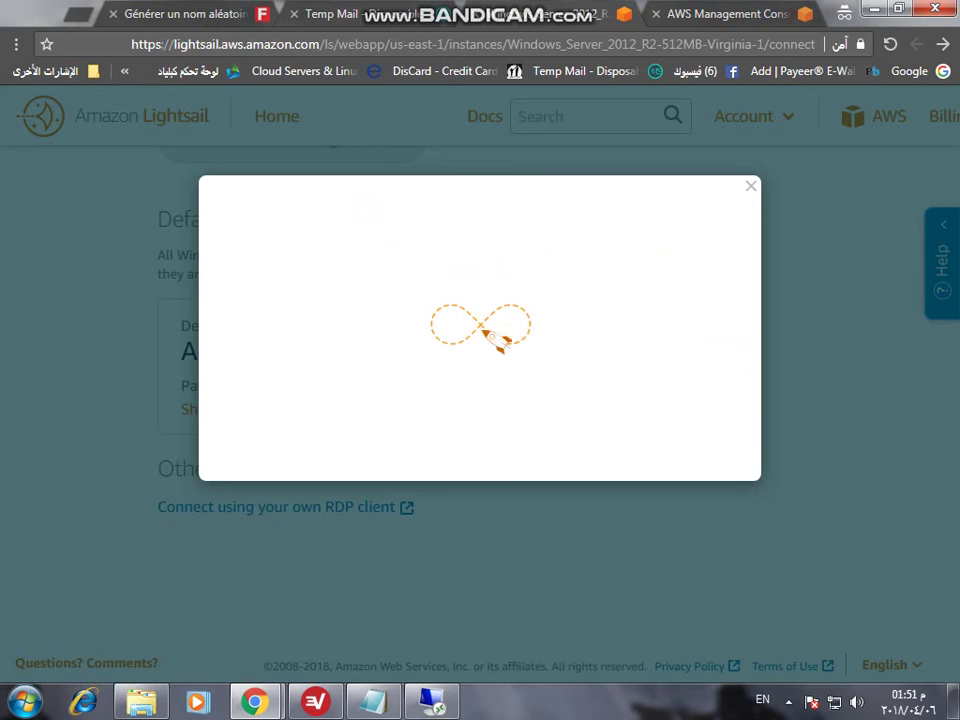
pyautogui.click(480, 295)
pyautogui.click(260, 409)
pyautogui.click(480, 295)
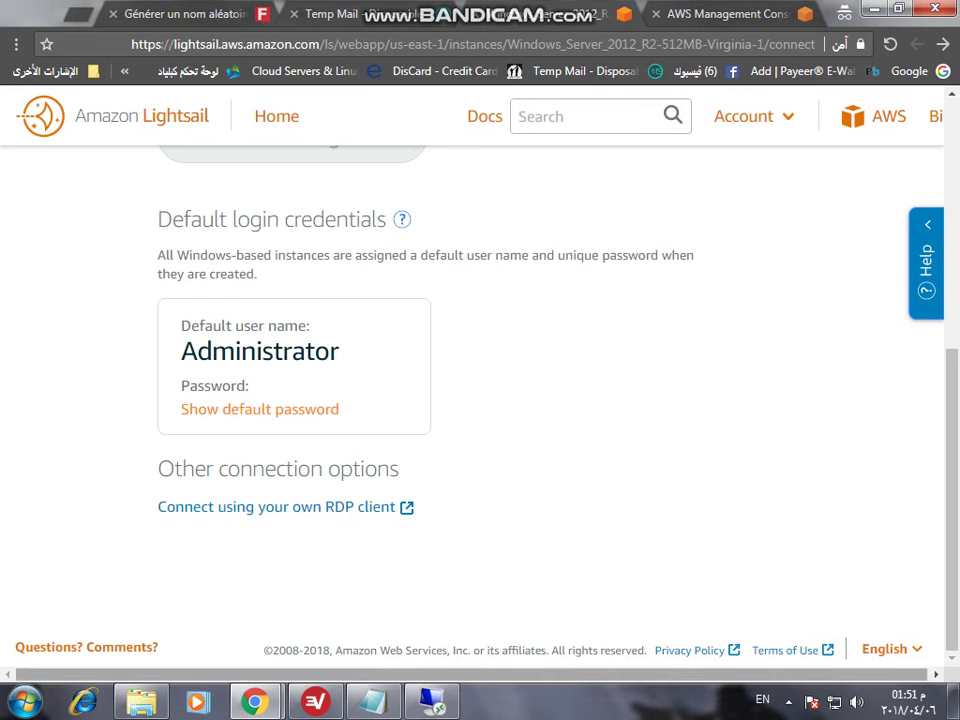
# - Retry revealing the password in the browser, then go back to the instances list
pyautogui.hotkey('alt', 'Tab')
pyautogui.scroll(5, 480, 400)
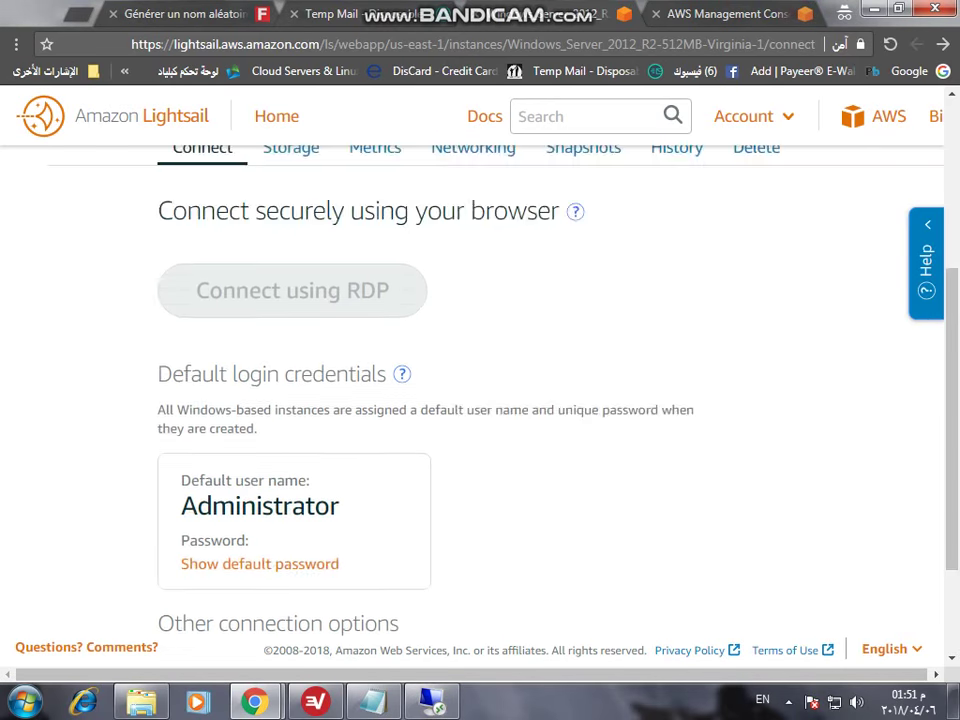
pyautogui.scroll(-4, 480, 400)
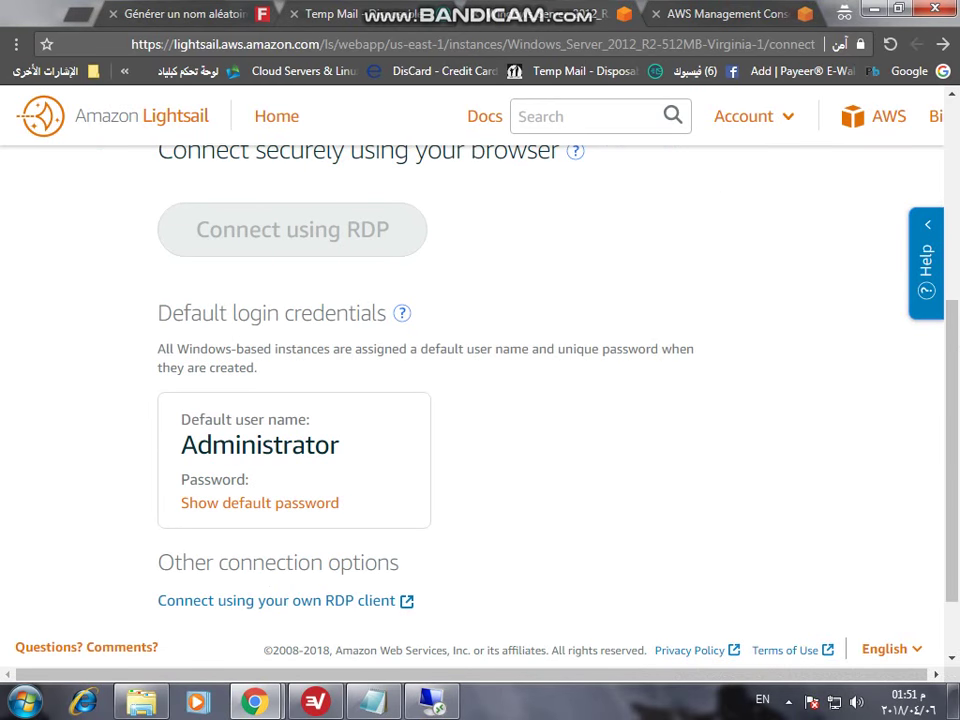
pyautogui.click(260, 503)
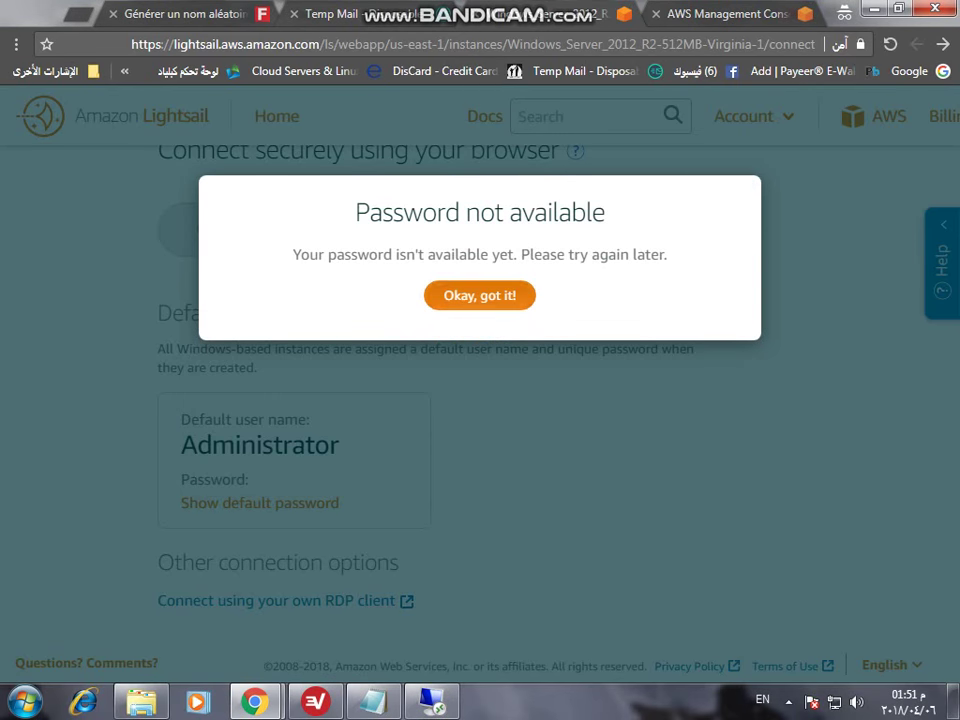
pyautogui.press('Escape')
pyautogui.press('Return')
pyautogui.press('Return')
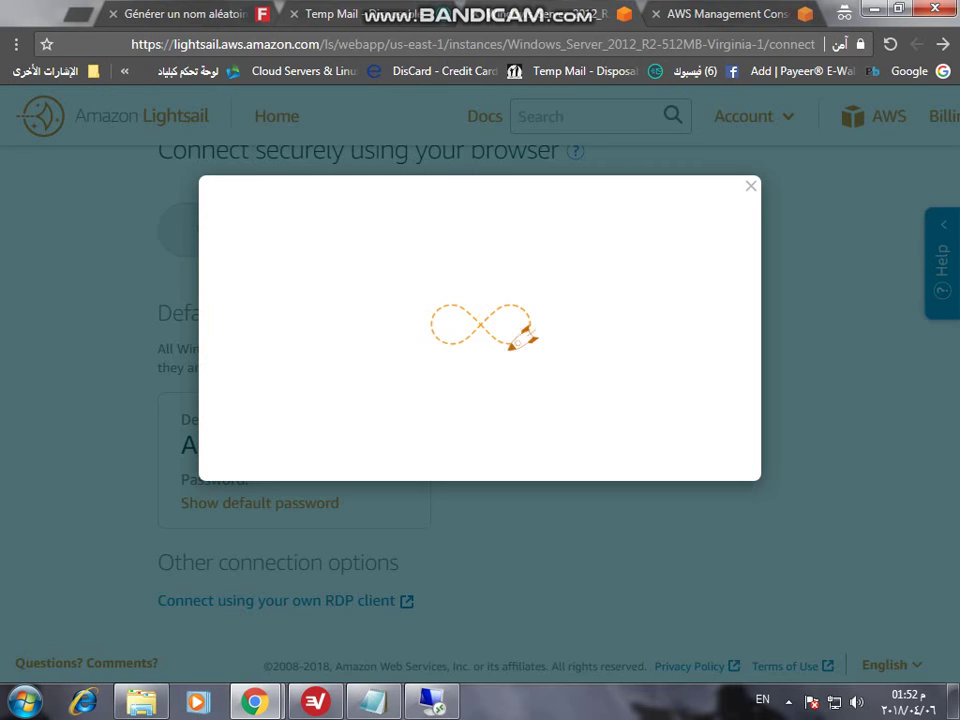
pyautogui.press('Escape')
pyautogui.doubleClick(200, 503)
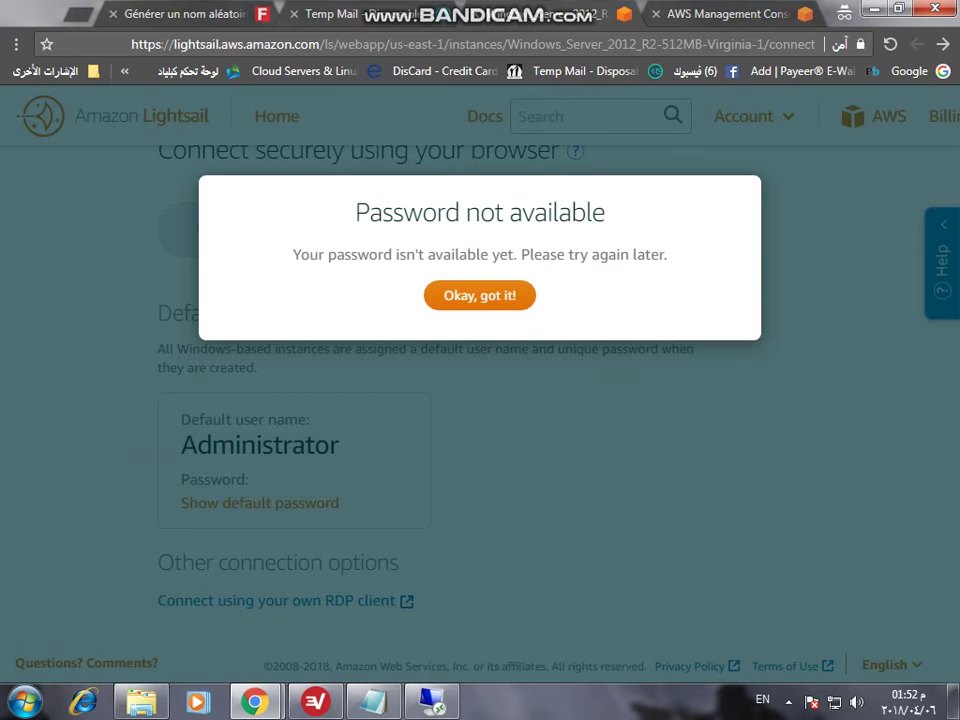
pyautogui.press('Return')
pyautogui.doubleClick(225, 503)
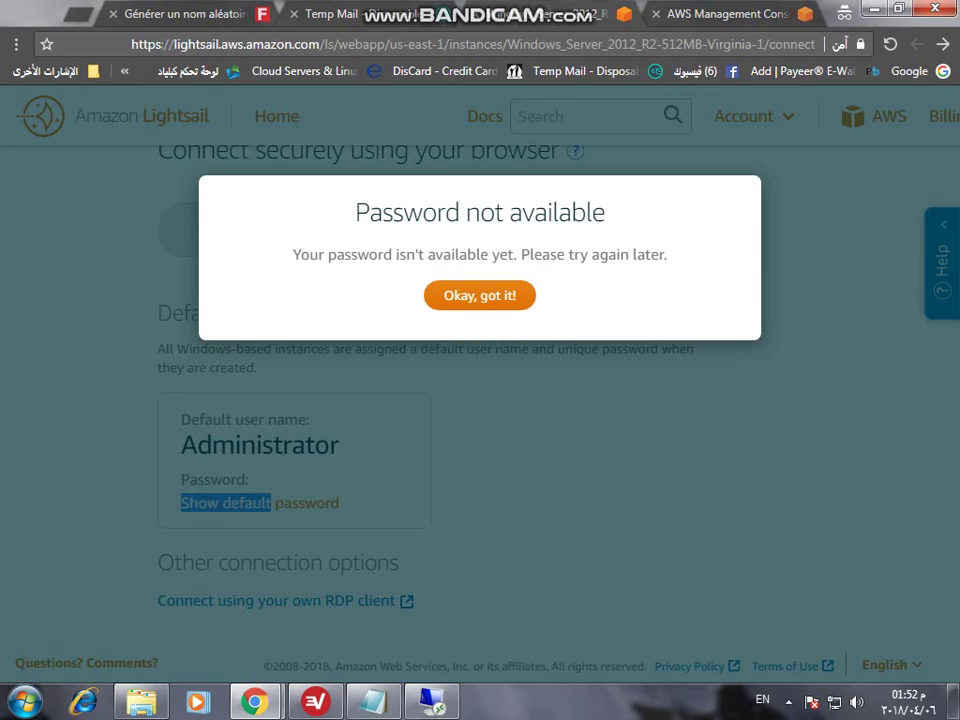
pyautogui.press('Return')
pyautogui.scroll(4, 480, 400)
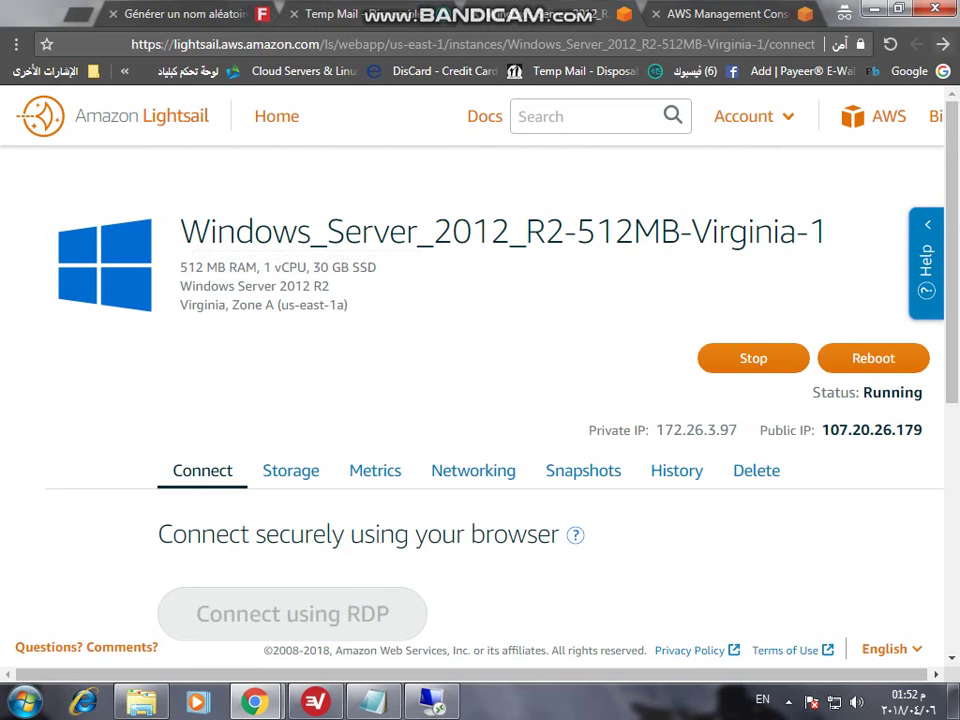
pyautogui.hotkey('alt', 'Left')
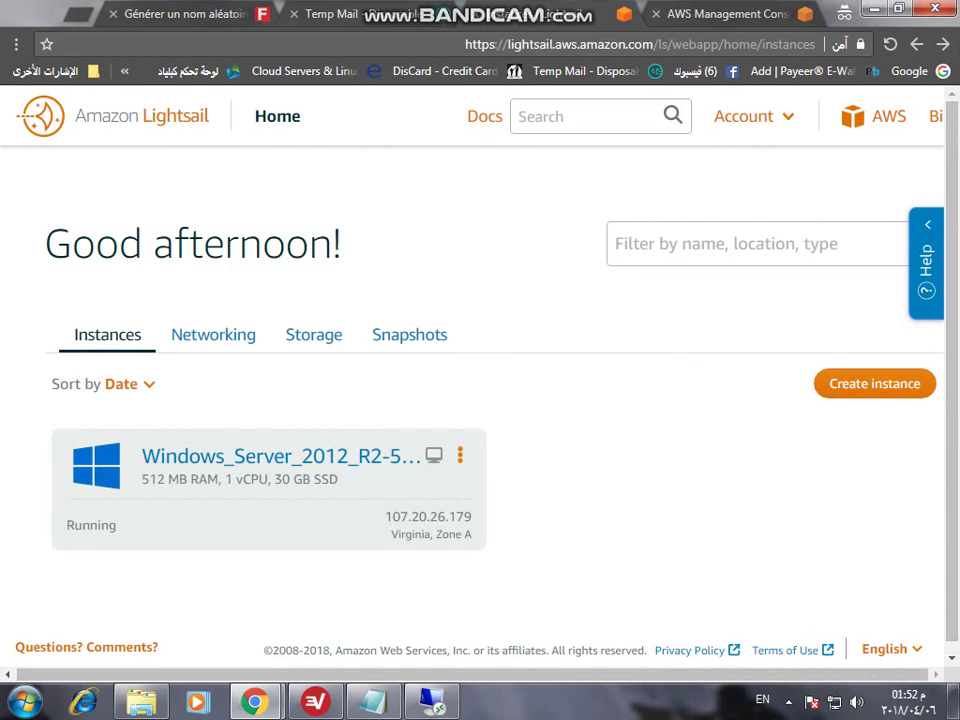
# - Reload the Lightsail home page and dismiss the language prompt
pyautogui.press('F5')
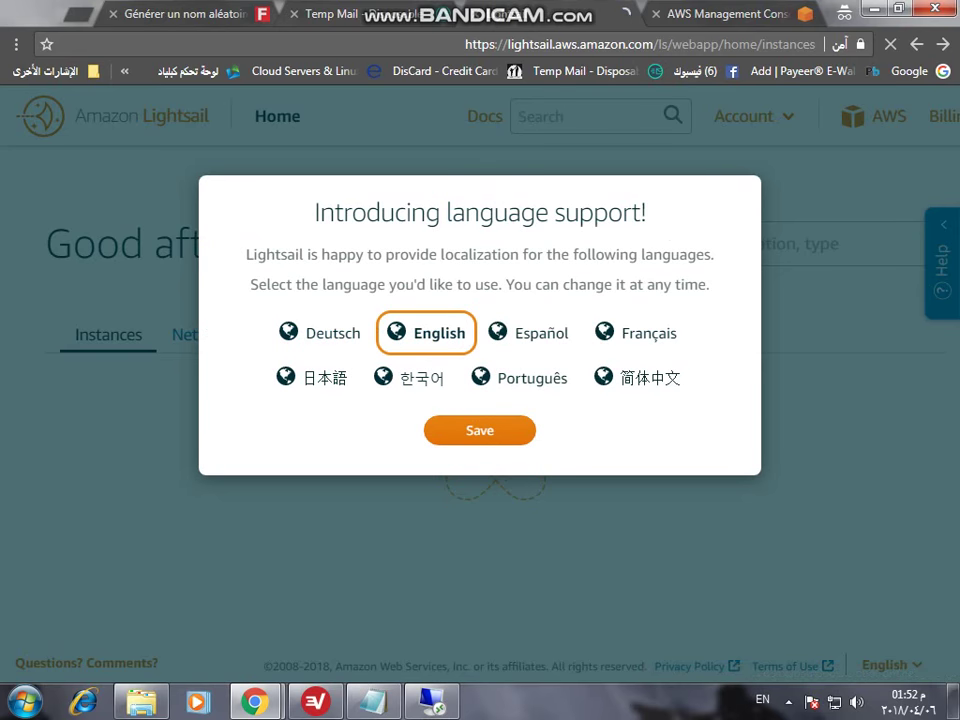
pyautogui.press('Escape')
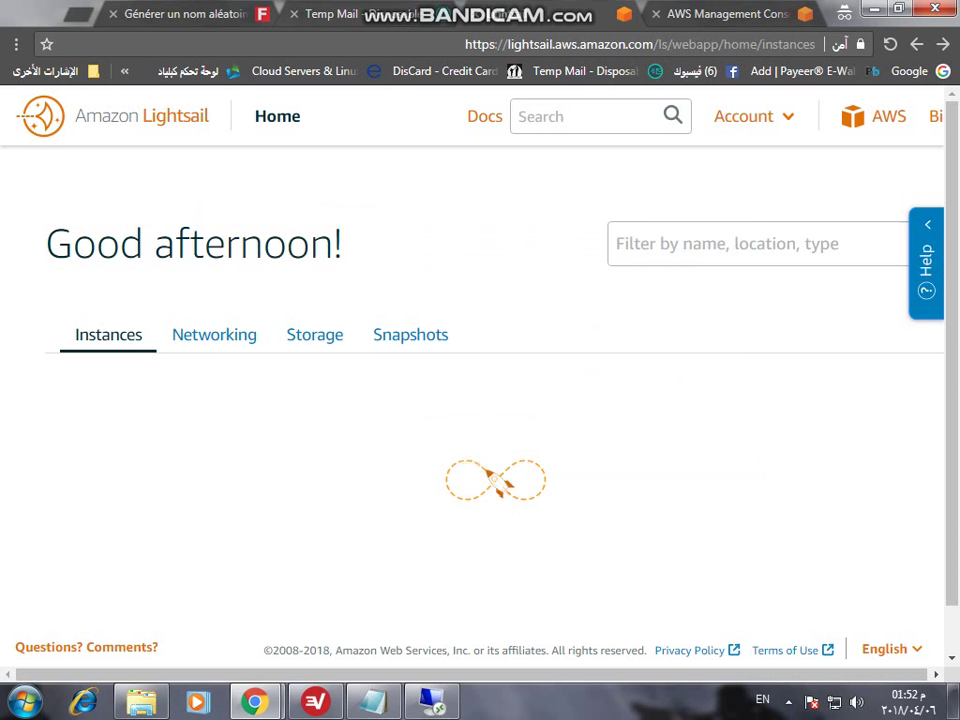
pyautogui.scroll(-1, 480, 400)
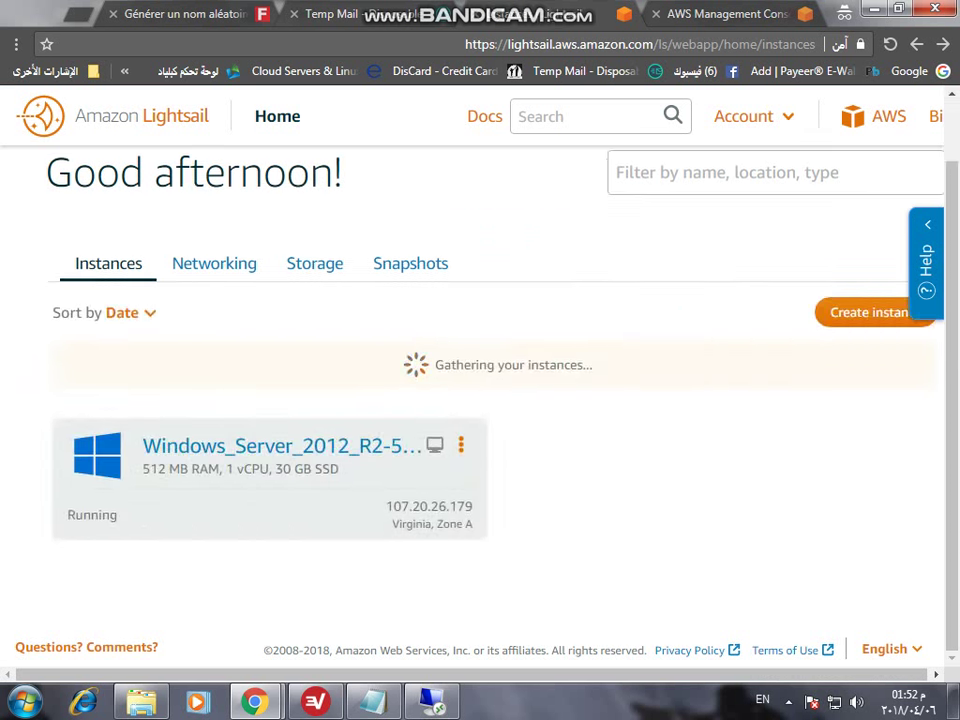
# - Copy the public IP 107.20.26.179 and return to Remote Desktop, closing its error
pyautogui.doubleClick(430, 506)
pyautogui.rightClick(470, 505)
pyautogui.click(386, 514)
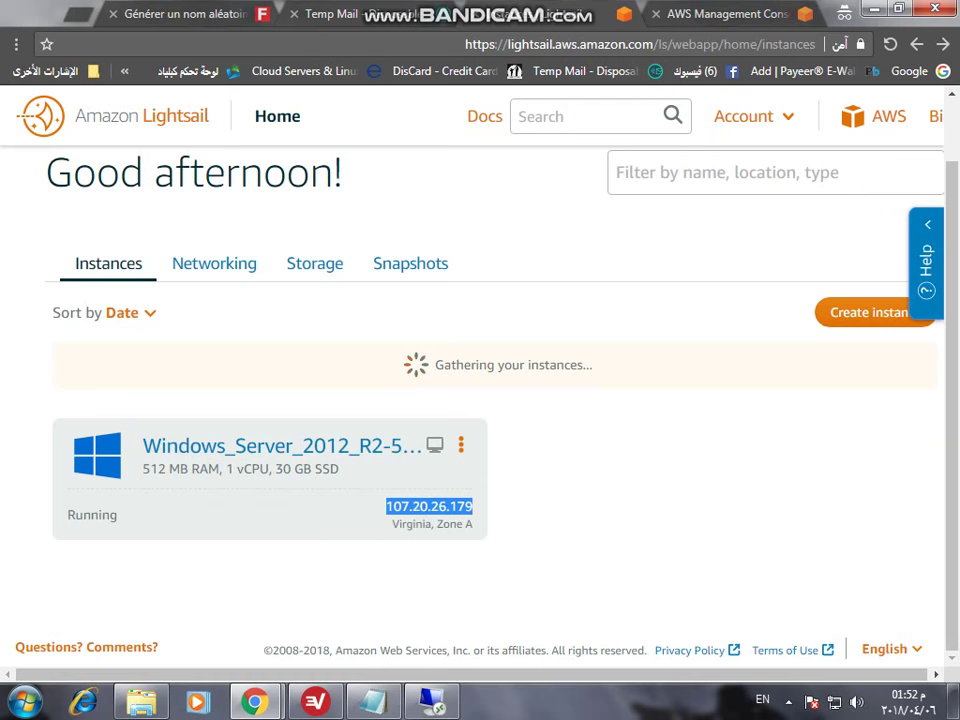
pyautogui.click(432, 703)
pyautogui.press('Return')
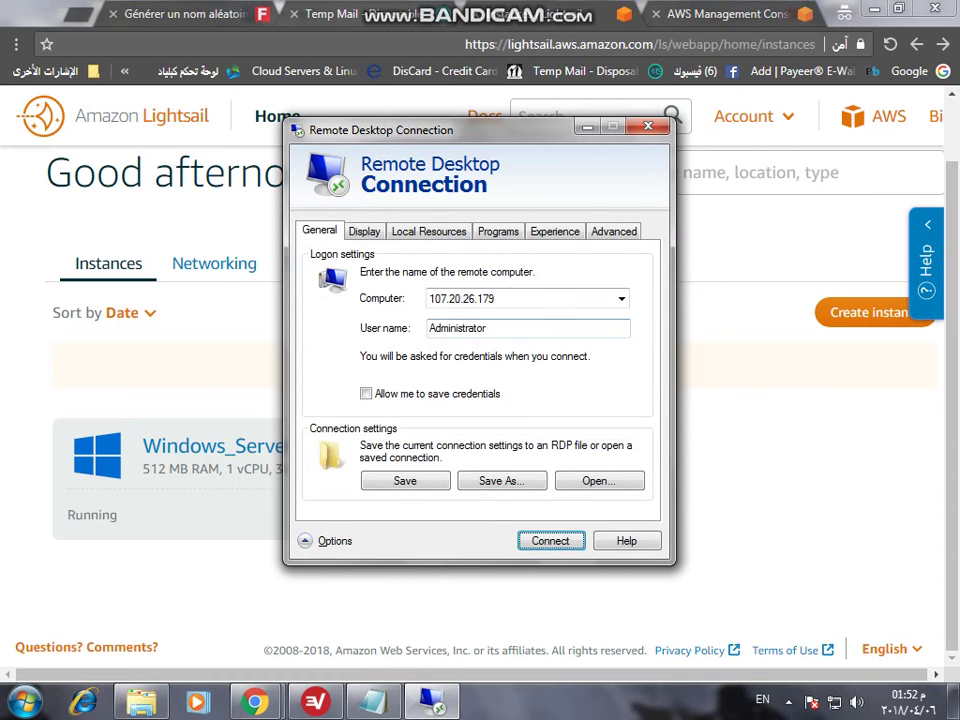
# - Connect Remote Desktop to 107.20.26.179, then reopen the instance's Lightsail Connect page
pyautogui.doubleClick(462, 298)
pyautogui.rightClick(462, 298)
pyautogui.click(507, 357)
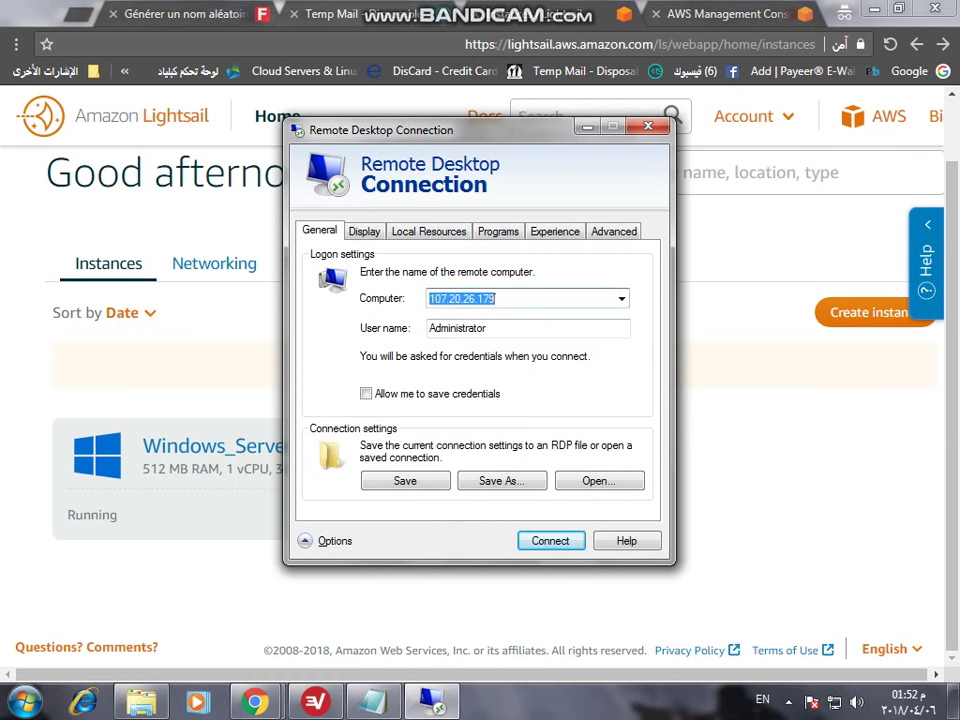
pyautogui.press('Return')
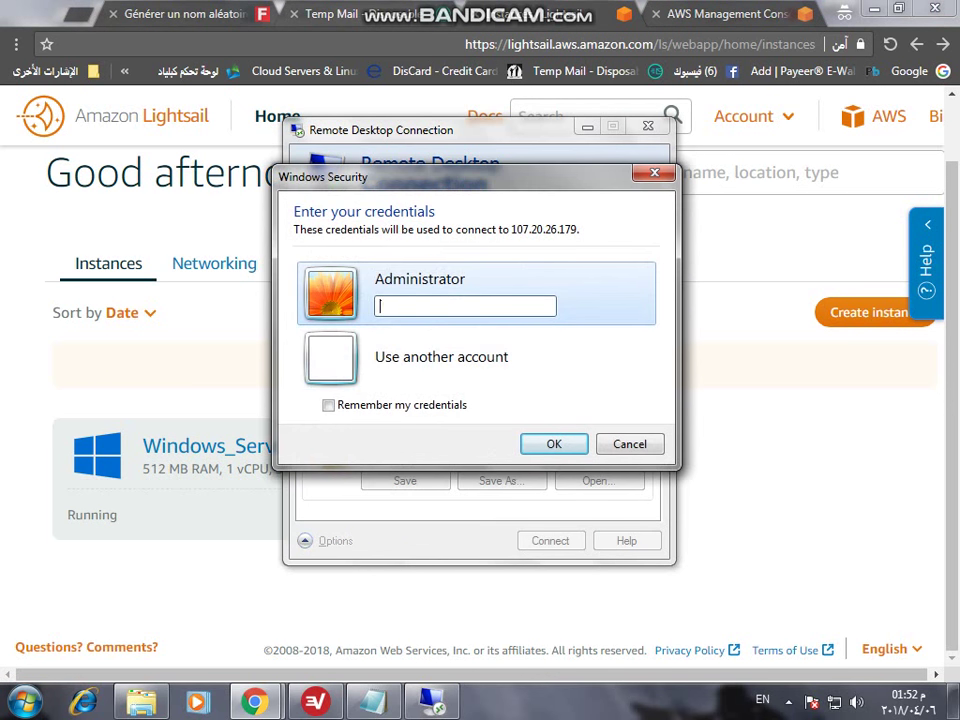
pyautogui.click(461, 444)
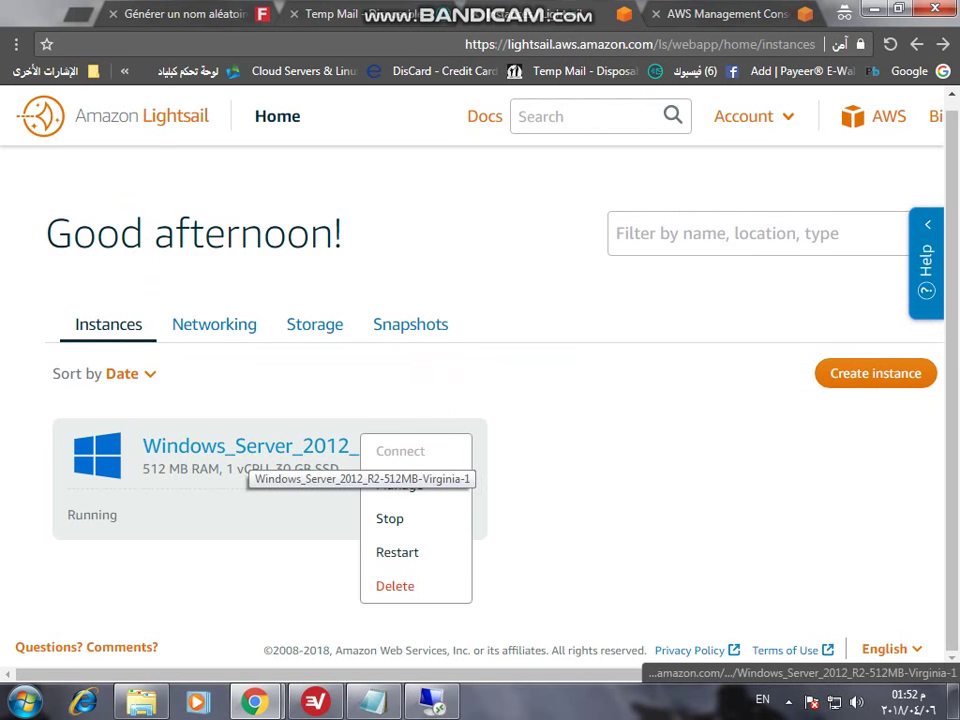
pyautogui.click(250, 450)
# - Show and copy the instance's default password under Default login credentials
pyautogui.scroll(-1, 250, 452)
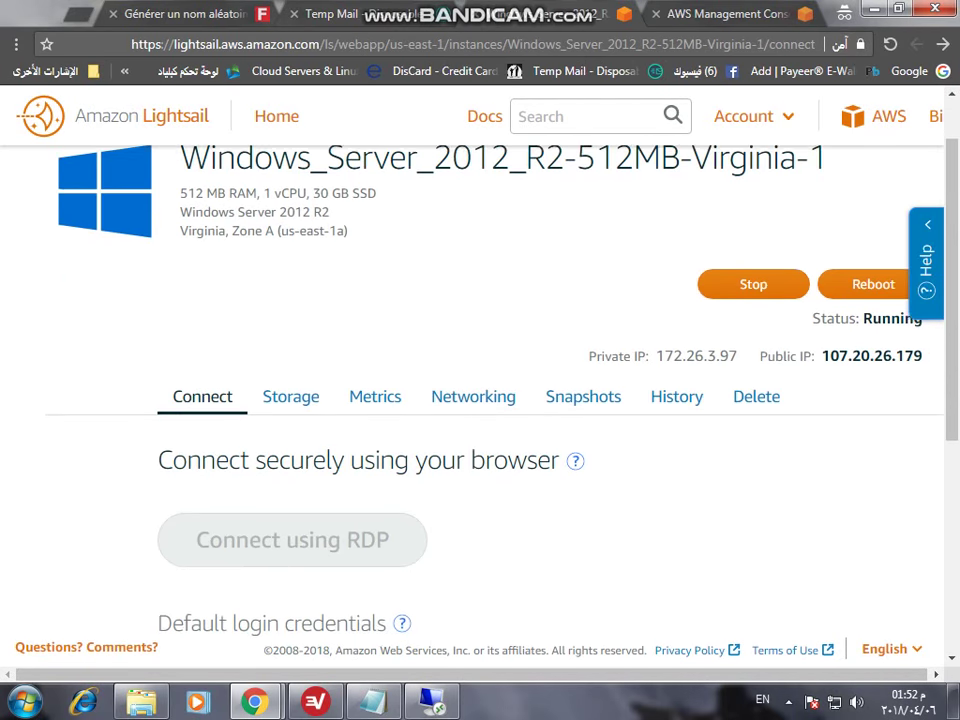
pyautogui.scroll(-3, 480, 400)
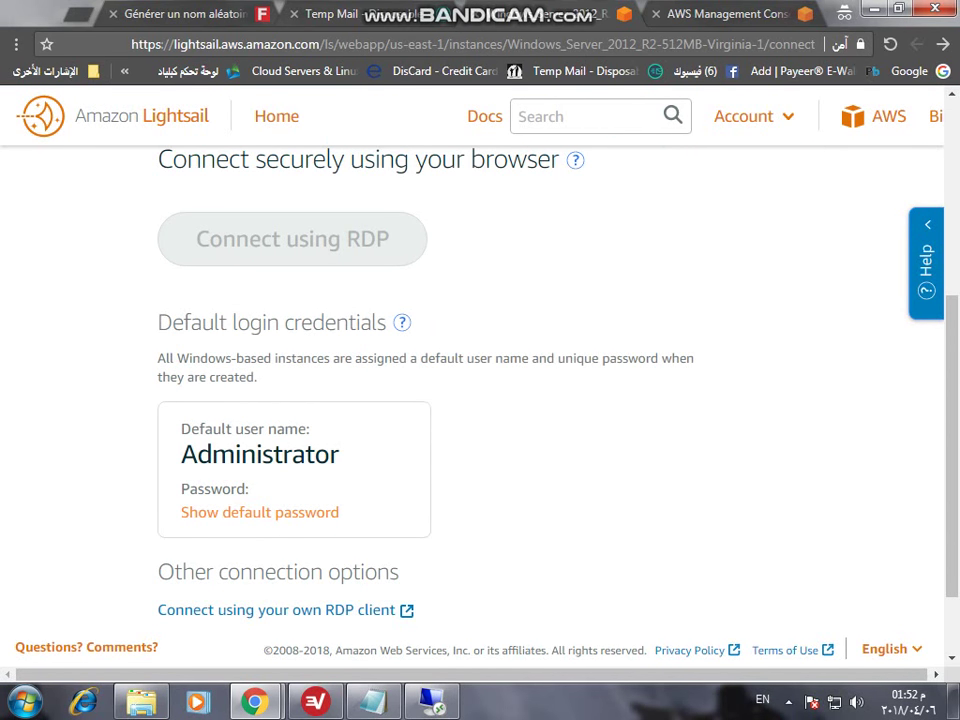
pyautogui.click(260, 512)
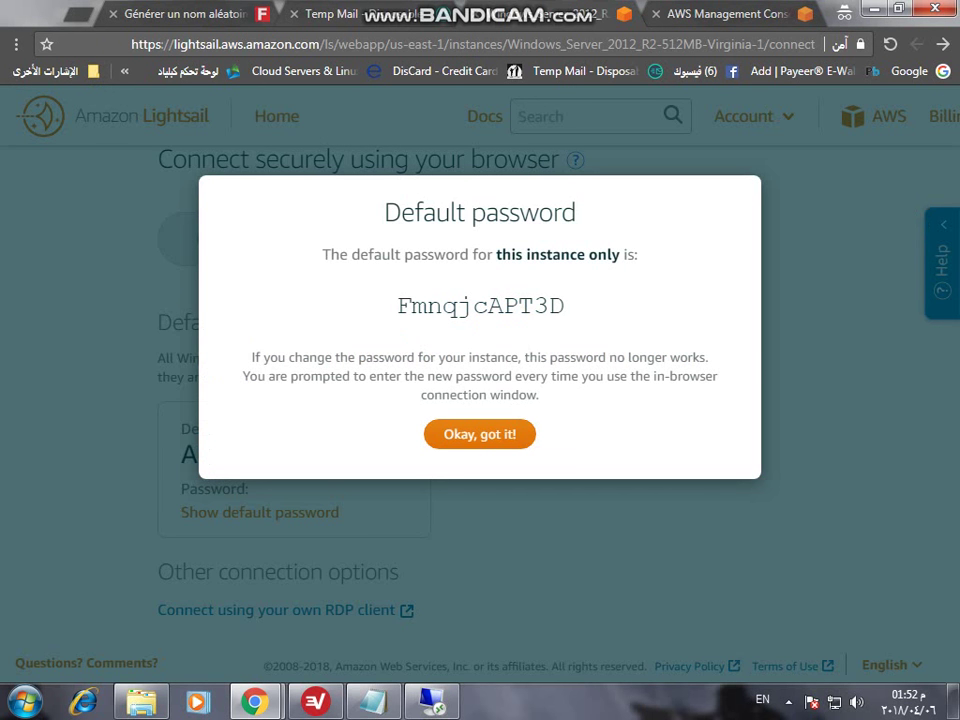
pyautogui.doubleClick(480, 306)
pyautogui.rightClick(429, 306)
pyautogui.click(380, 317)
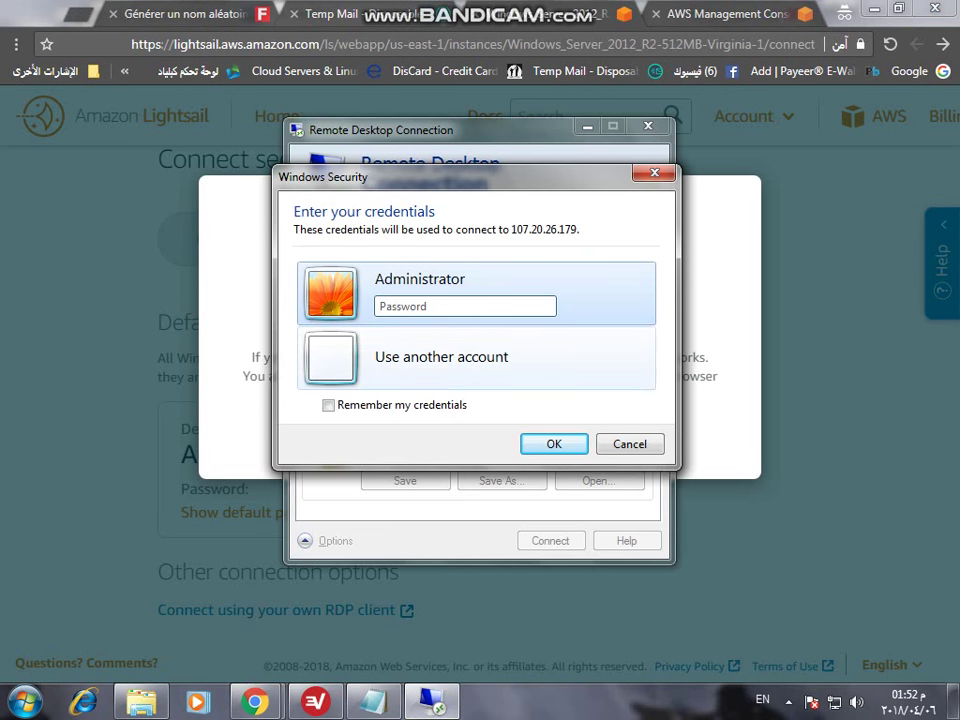
# - Connect to 107.20.26.179 with the pasted default password, trust the certificate permanently, then minimize the session and dismiss the password notice
pyautogui.hotkey('ctrl', 'v')
pyautogui.press('Return')
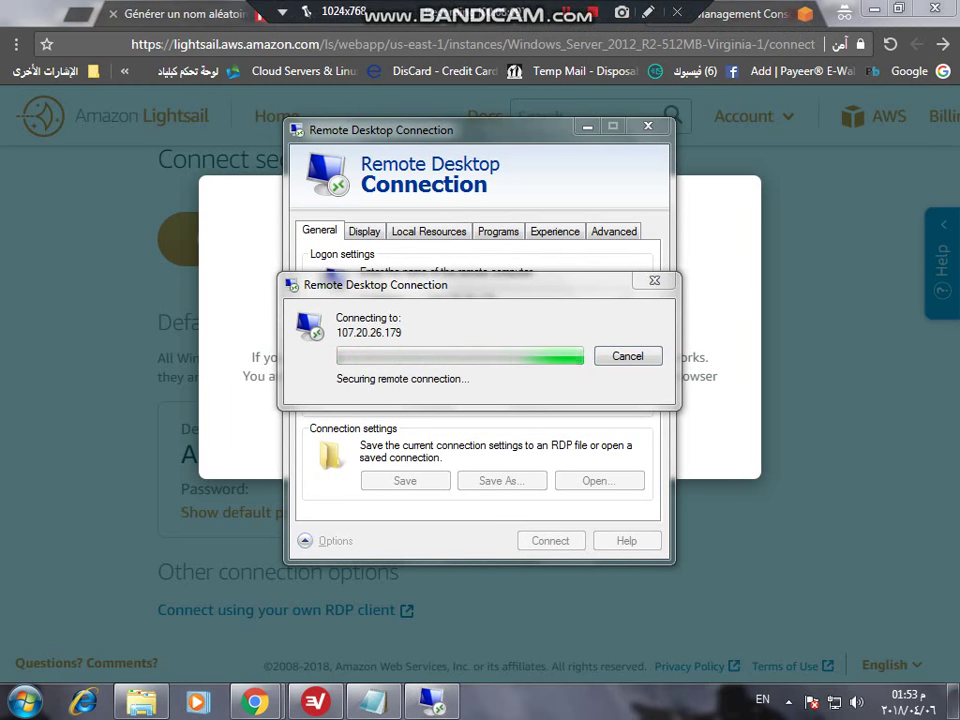
pyautogui.click(312, 466)
pyautogui.click(538, 501)
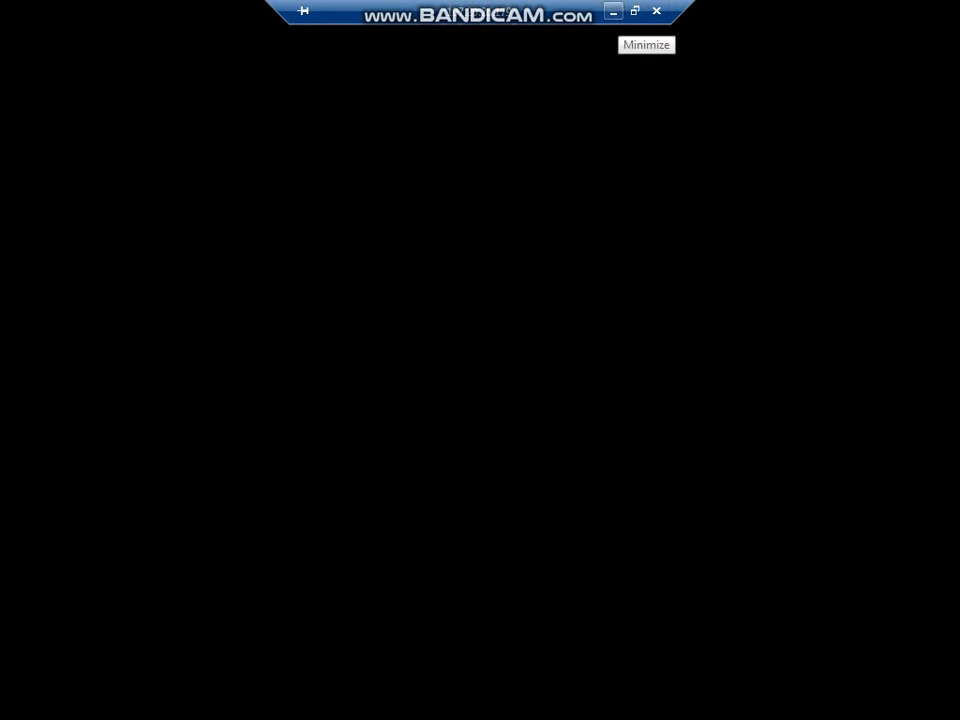
pyautogui.click(613, 11)
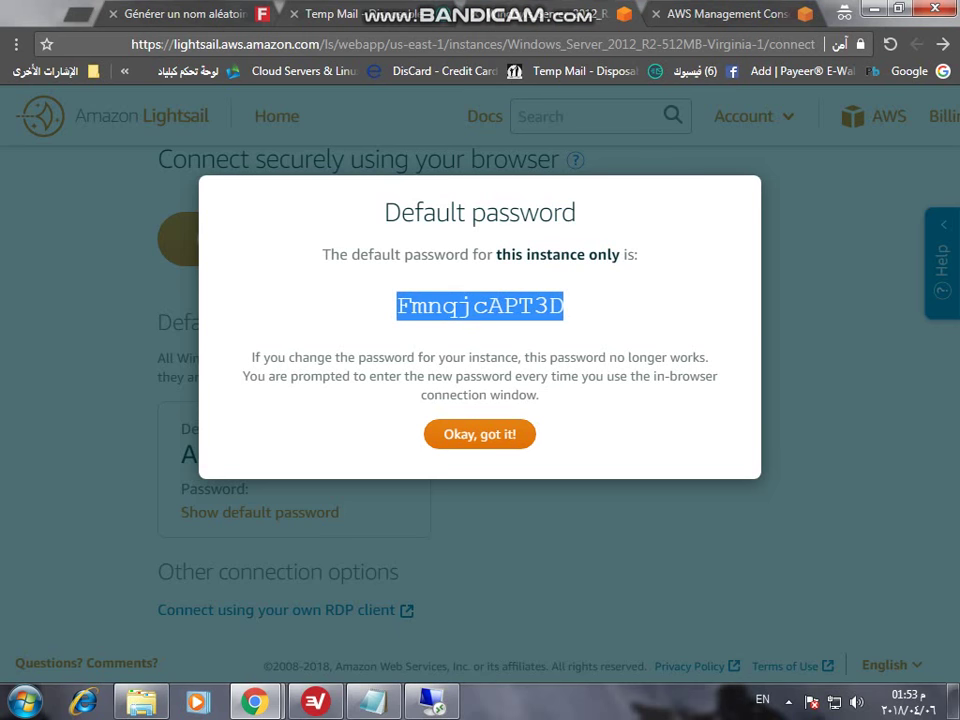
pyautogui.press('Escape')
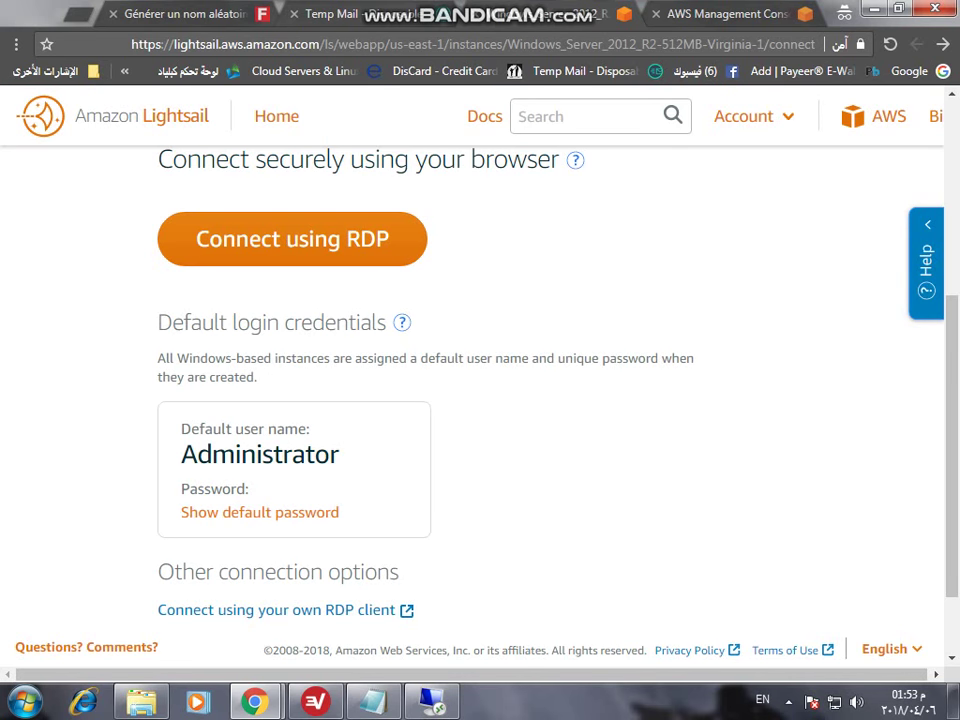
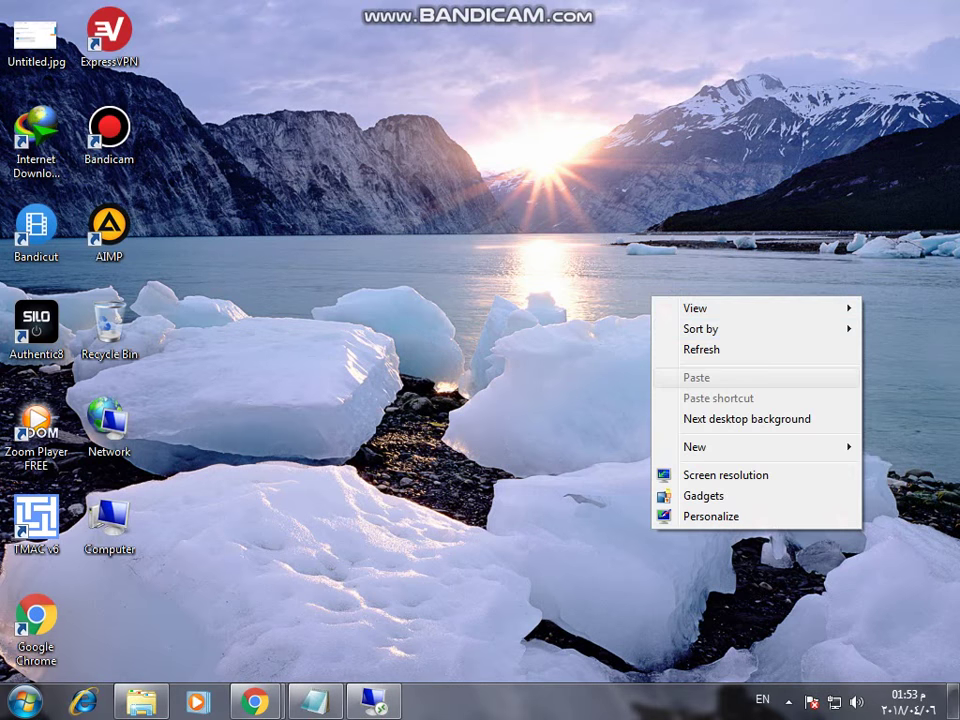
# - Refresh the desktop and create a new text document from the desktop's New menu
pyautogui.click(700, 347)
pyautogui.rightClick(431, 387)
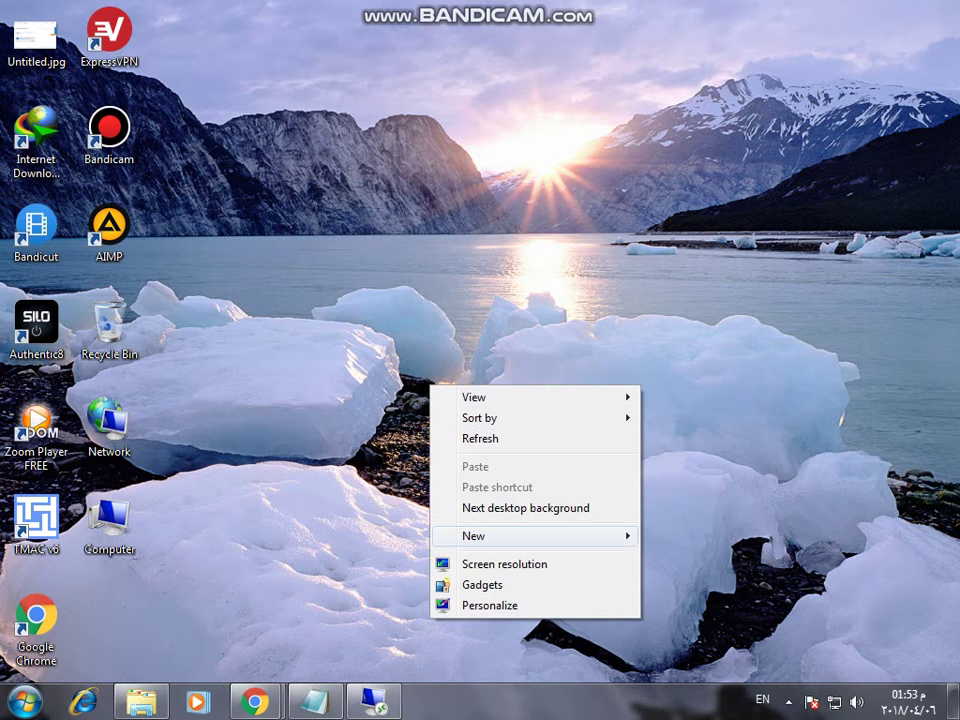
pyautogui.moveTo(540, 536)
pyautogui.click(705, 494)
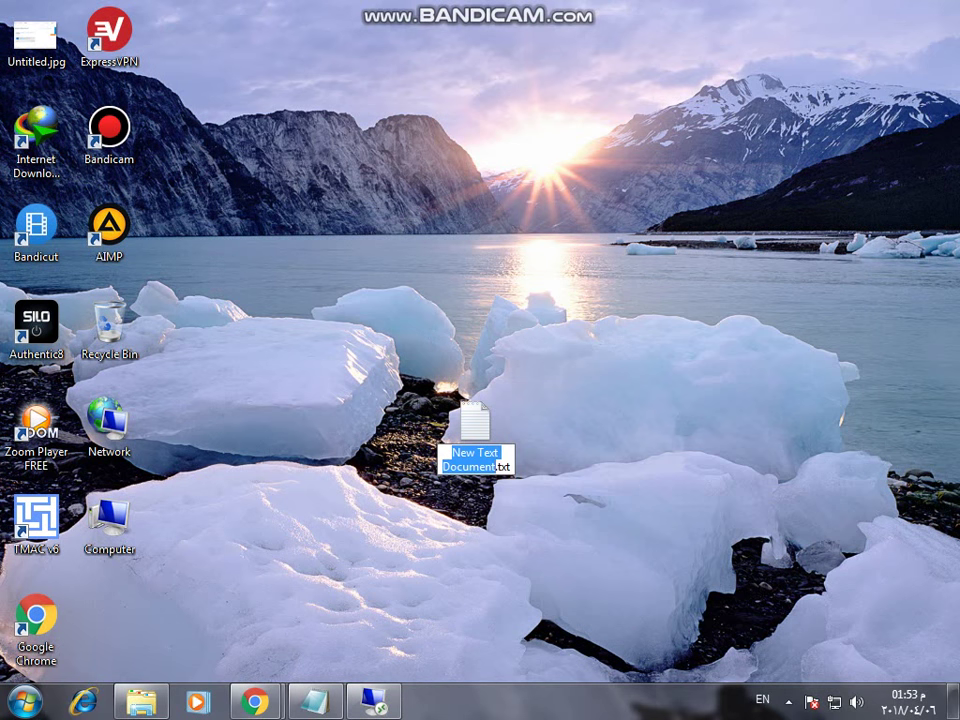
# - Keep the default file name, type an Arabic thank-you to everyone, then return to the remote server desktop
pyautogui.press('Return')
pyautogui.press('Return')
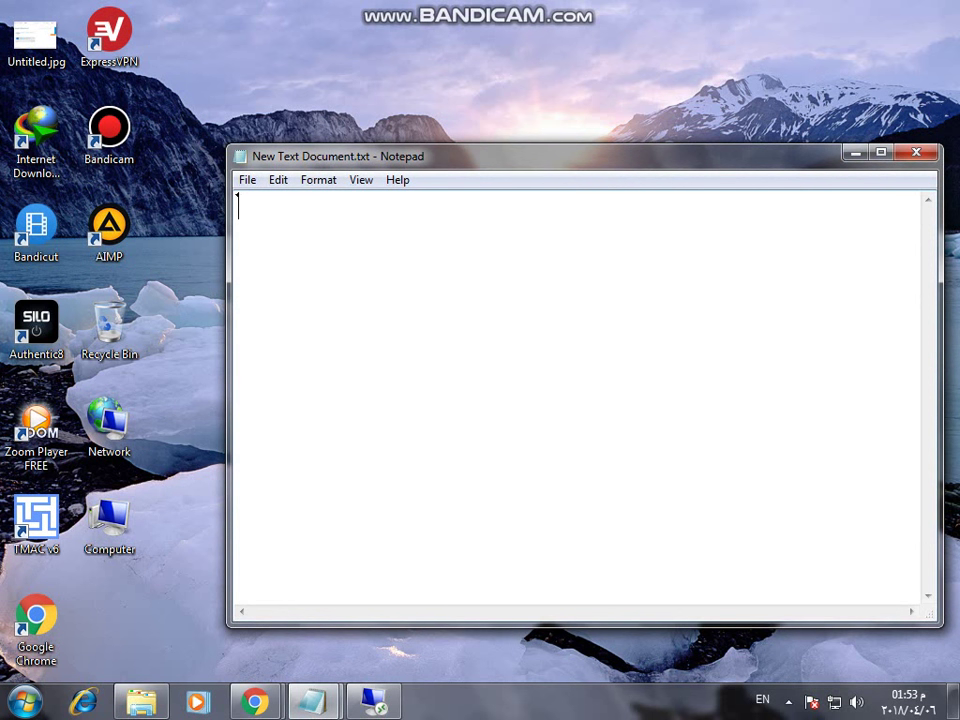
pyautogui.write('شكرا المن')
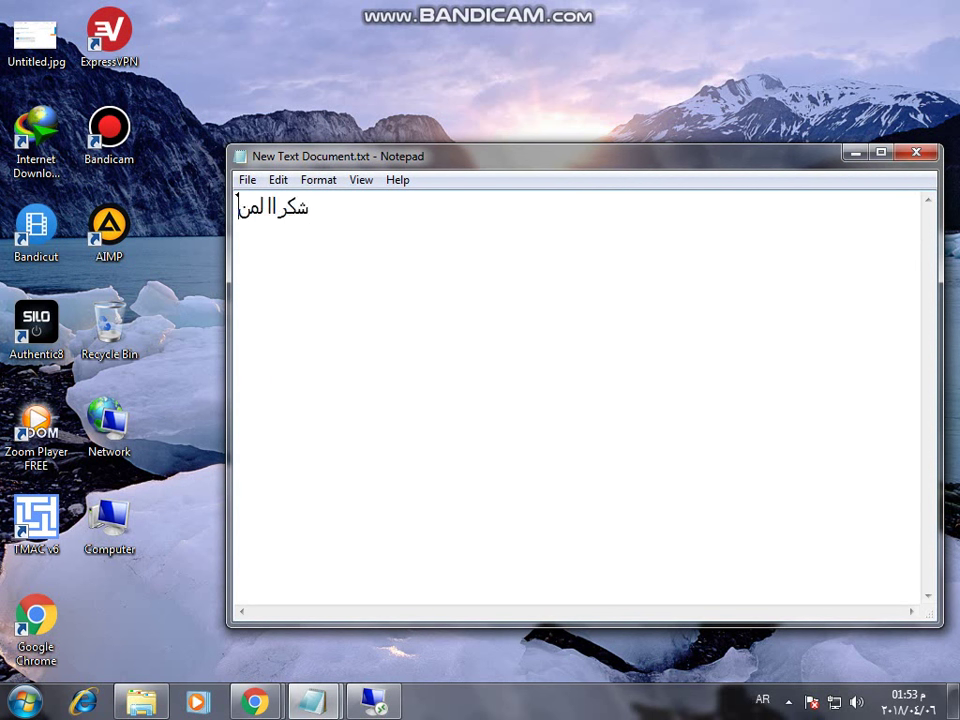
pyautogui.press('BackSpace')
pyautogui.press('BackSpace')
pyautogui.write('ك')
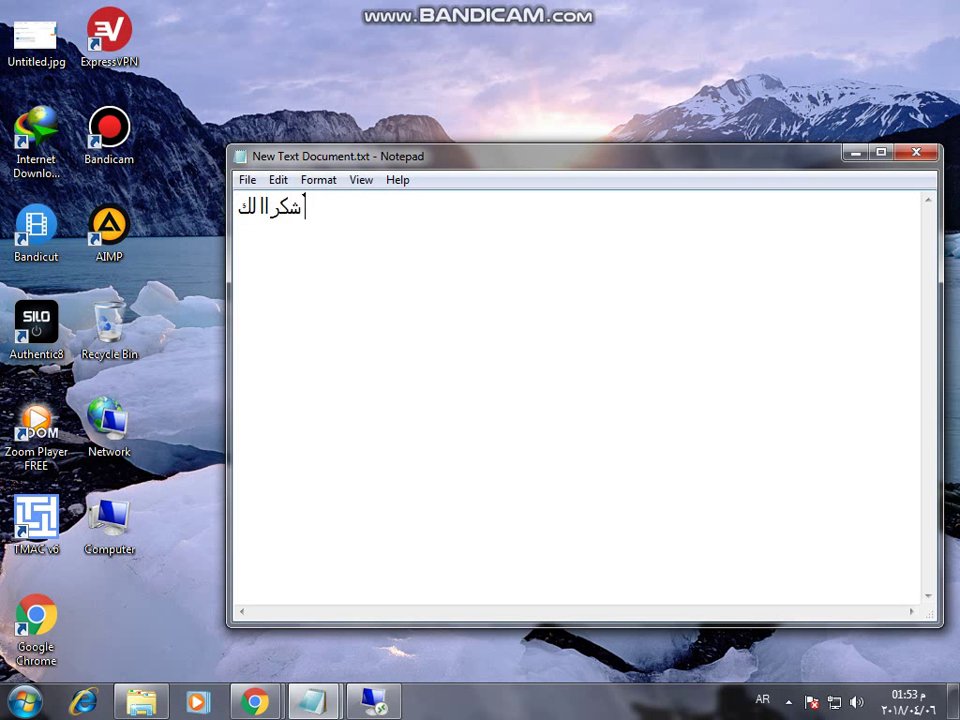
pyautogui.write('م')
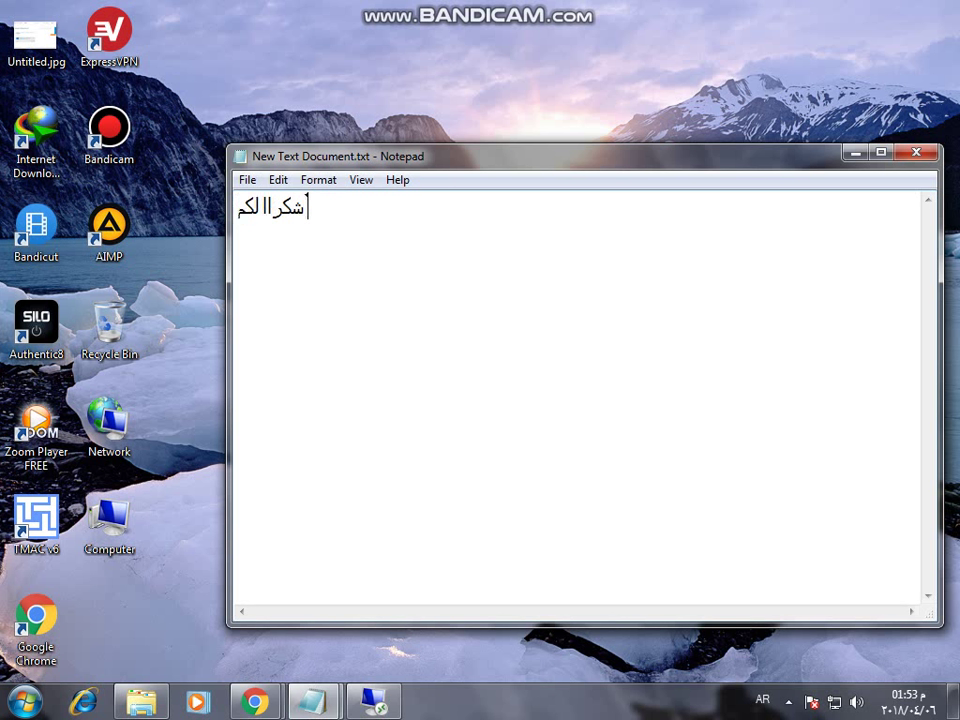
pyautogui.write(' جميعاا')
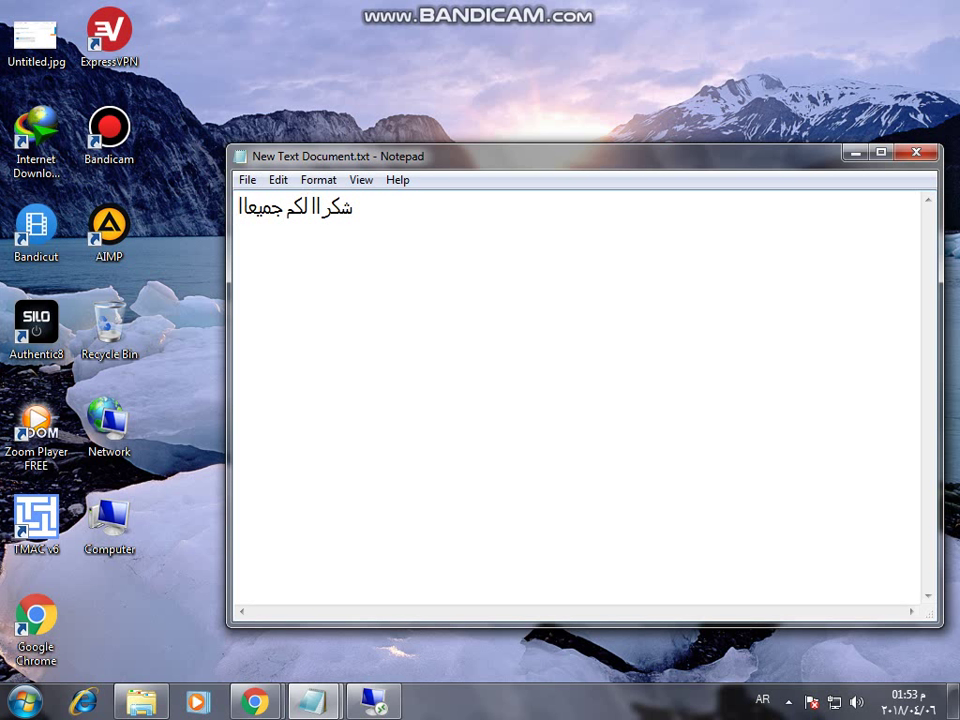
pyautogui.hotkey('alt', 'Tab')
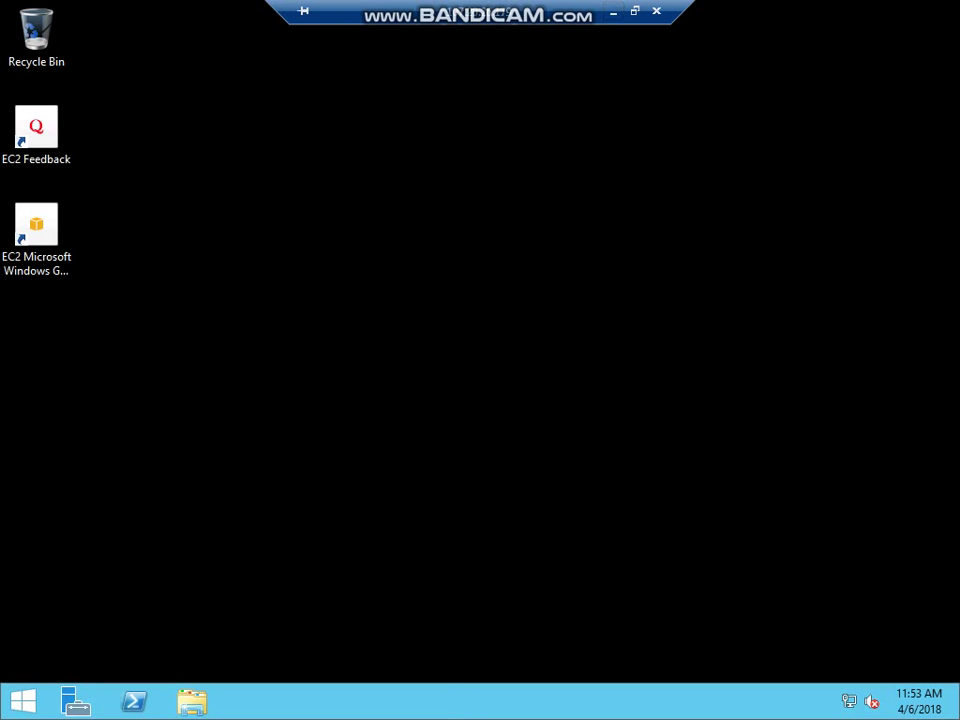
pyautogui.click(36, 228)
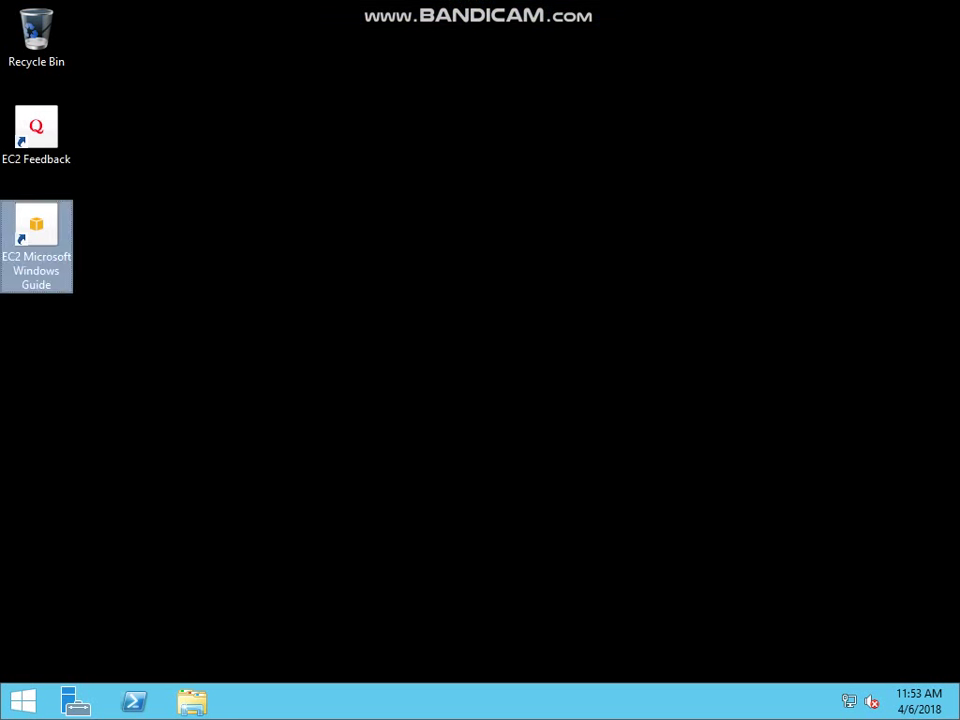